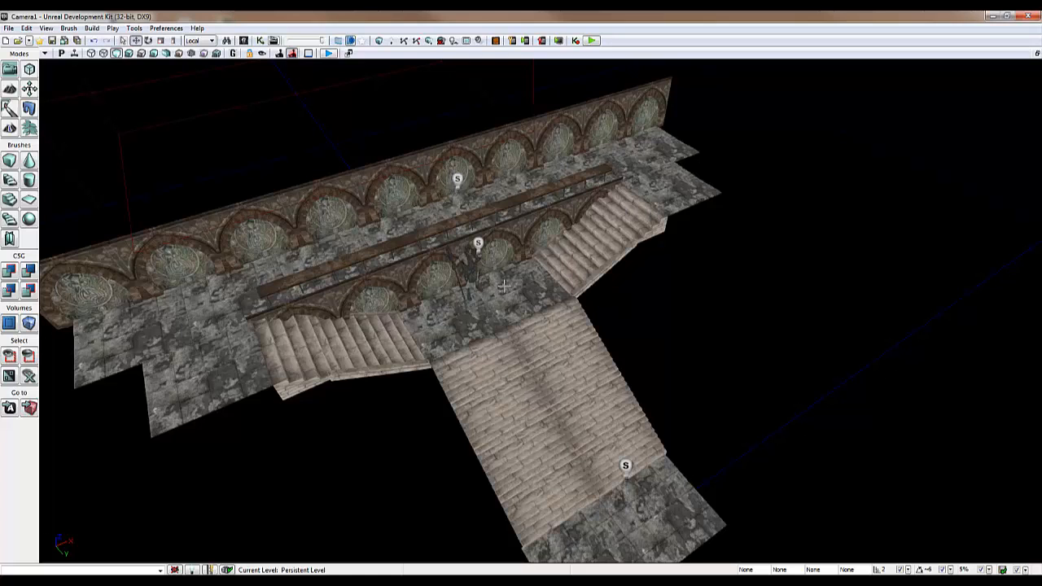
Find and select the UTTeamPlayerStart class under Common > PlayerStart in the actor classes.
{"action": "right_click_drag", "start_coordinate": [668, 474], "coordinate": [745, 491]}
{"action": "scroll", "coordinate": [743, 490], "scroll_direction": "up", "scroll_amount": 3}
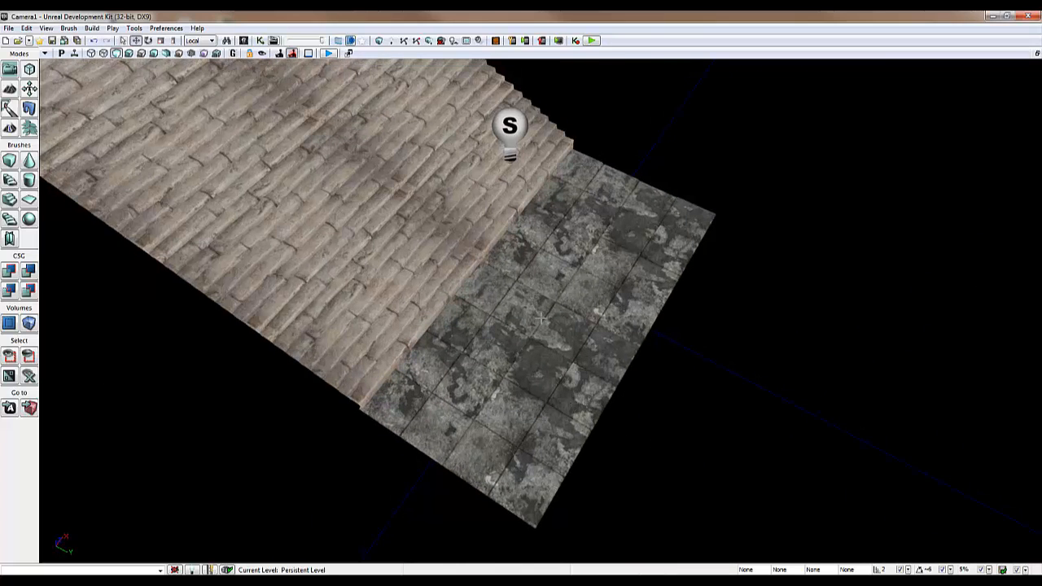
{"action": "left_click", "coordinate": [244, 41]}
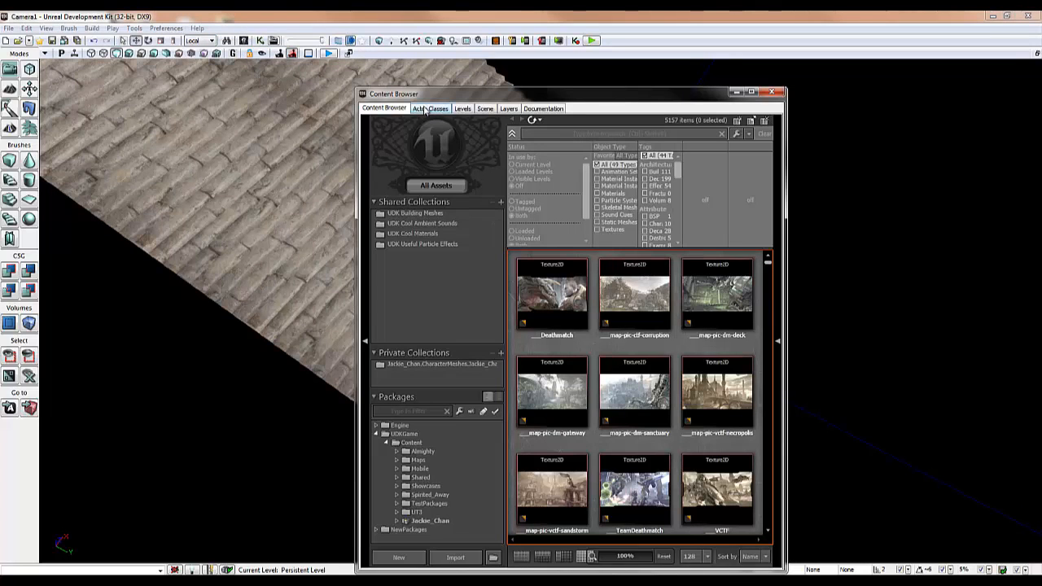
{"action": "left_click", "coordinate": [432, 110]}
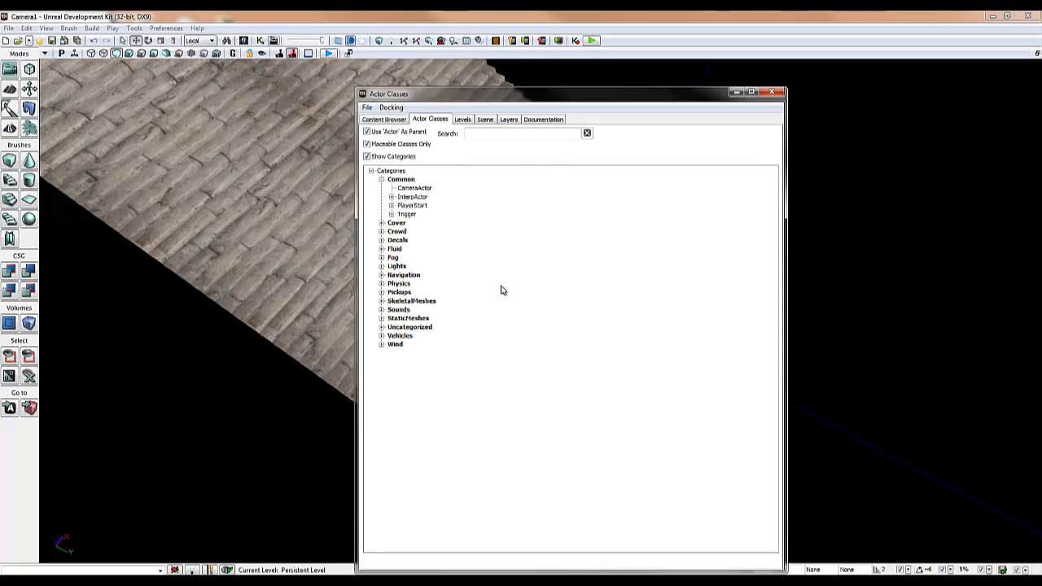
{"action": "left_click", "coordinate": [387, 182]}
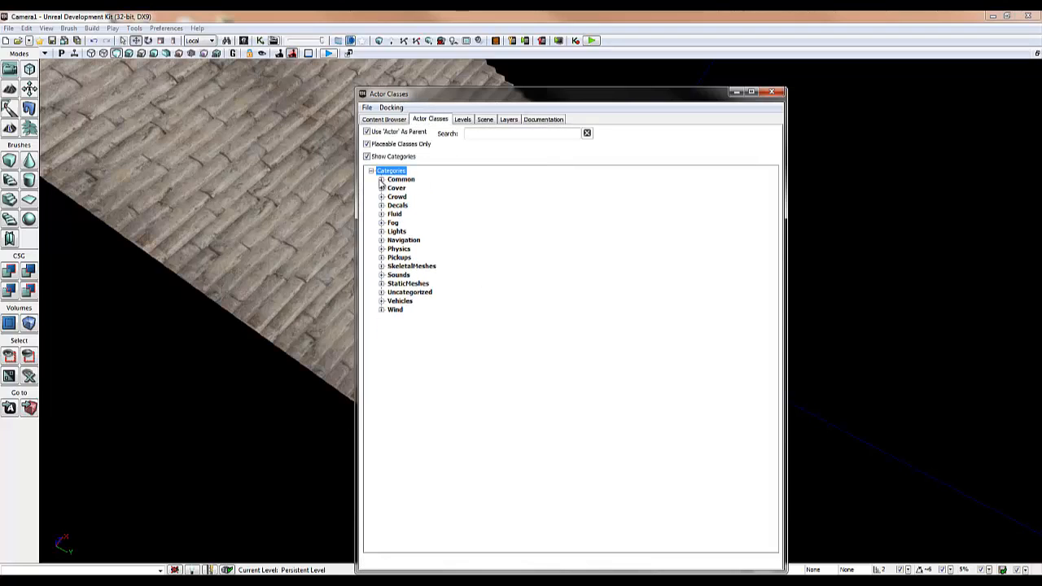
{"action": "left_click", "coordinate": [382, 180]}
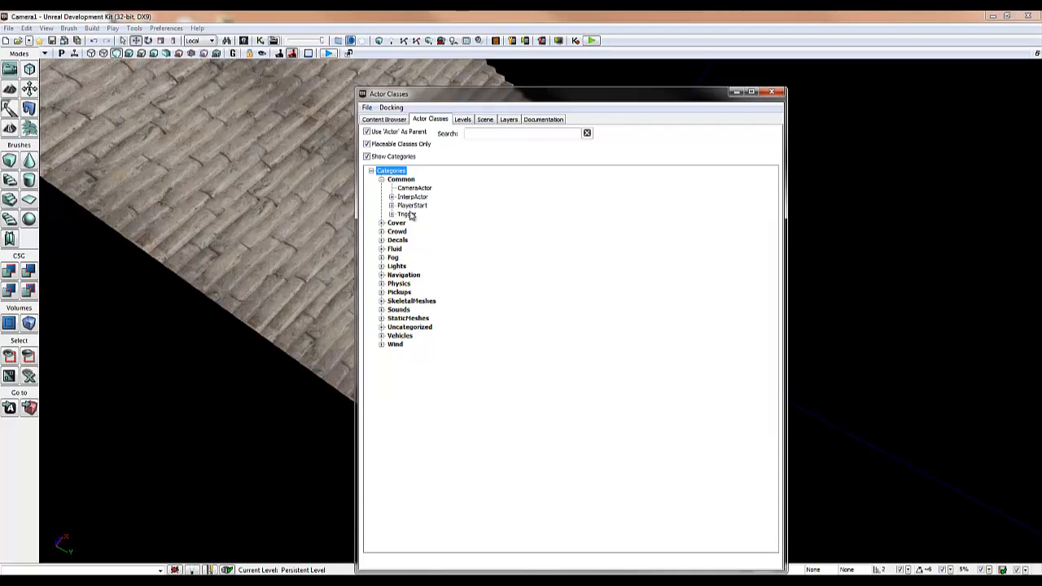
{"action": "left_click", "coordinate": [391, 206]}
{"action": "left_click", "coordinate": [402, 215]}
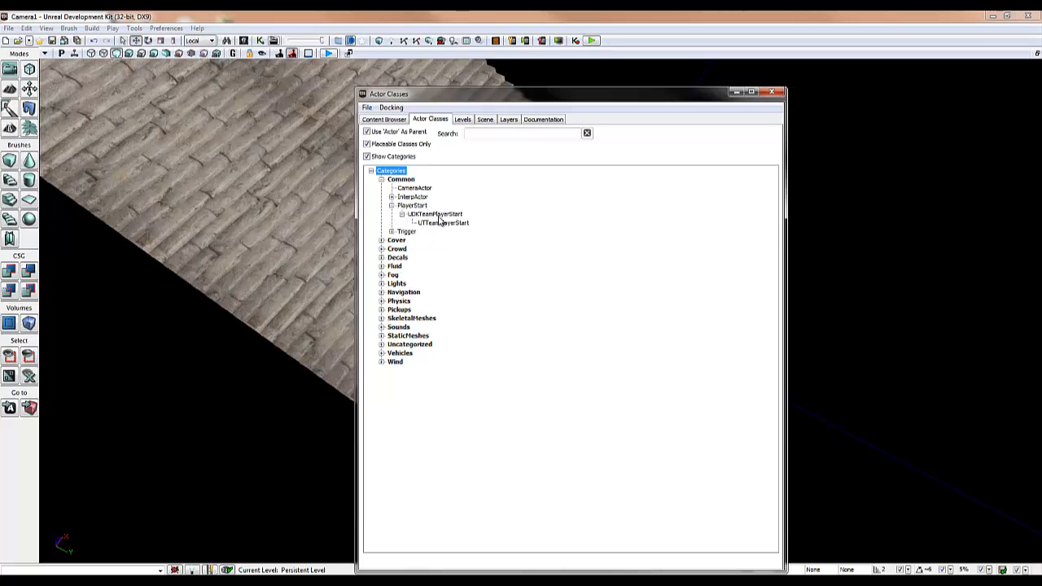
{"action": "left_click", "coordinate": [444, 223]}
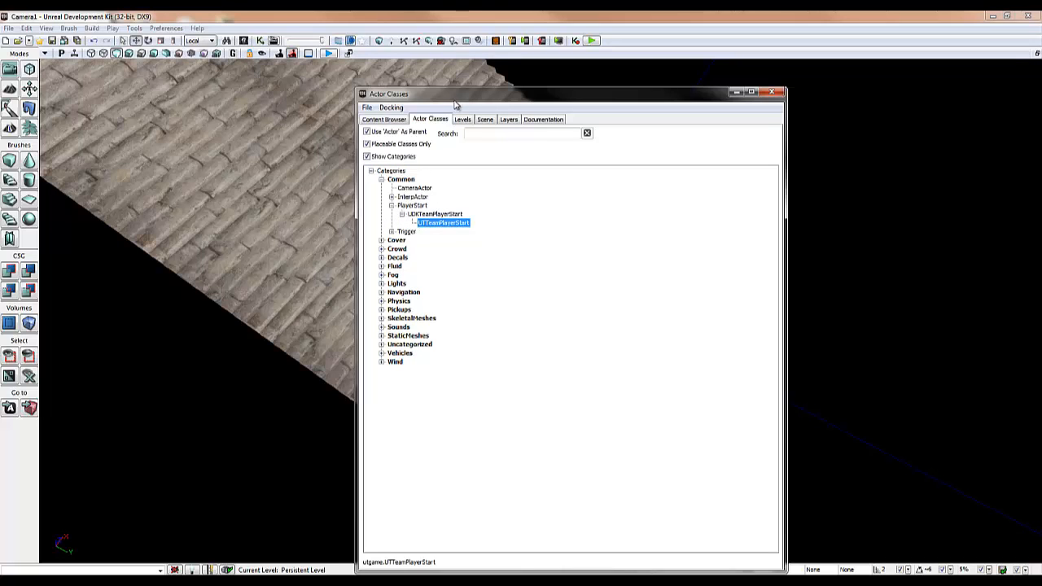
Add a UTTeamPlayerStart actor on the stone landing at the foot of the staircase and close the actor class browser.
{"action": "left_click_drag", "start_coordinate": [425, 100], "coordinate": [135, 83]}
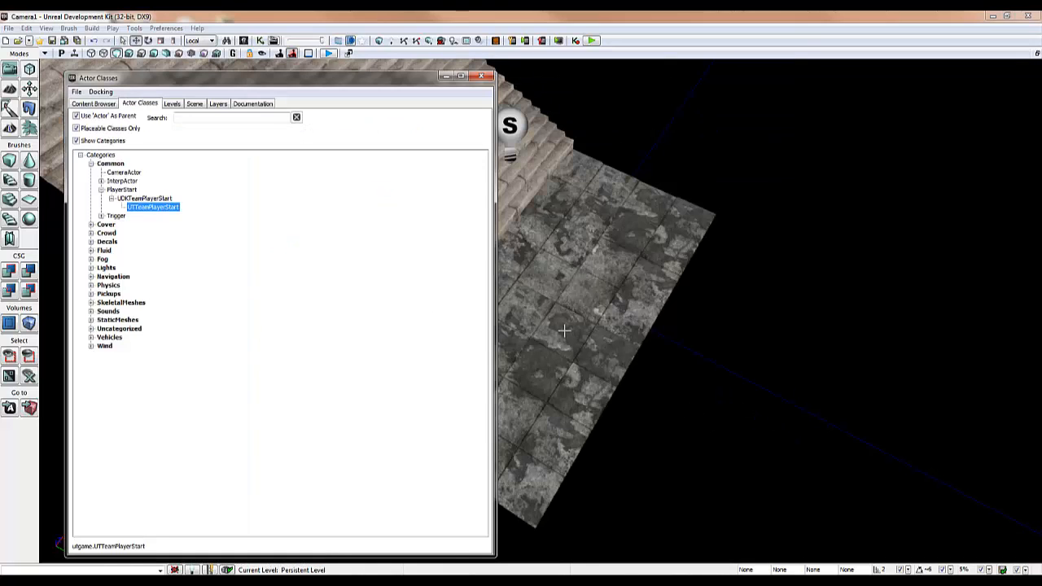
{"action": "left_click", "coordinate": [565, 330]}
{"action": "right_click", "coordinate": [571, 321]}
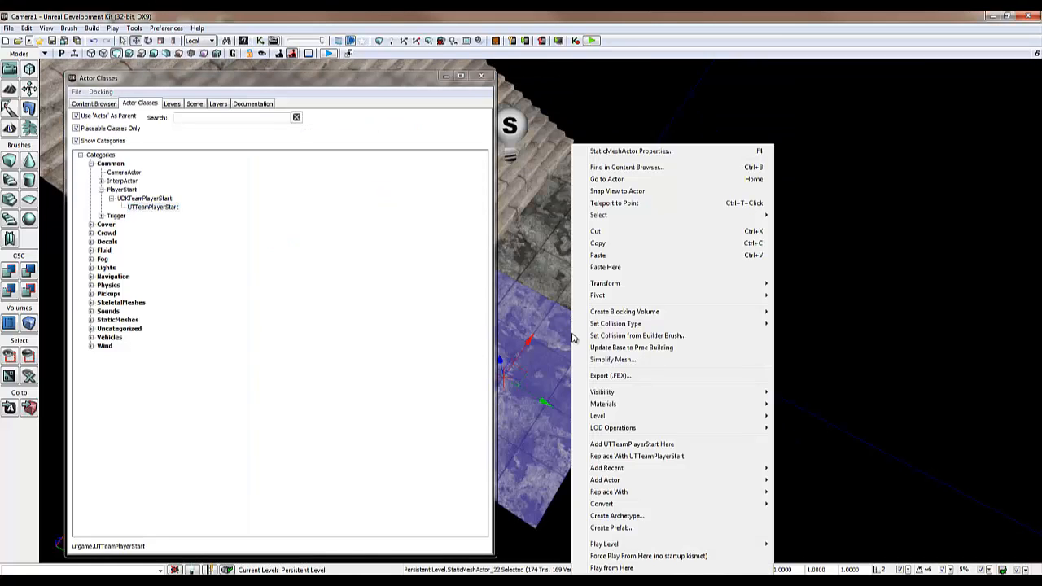
{"action": "left_click", "coordinate": [664, 445]}
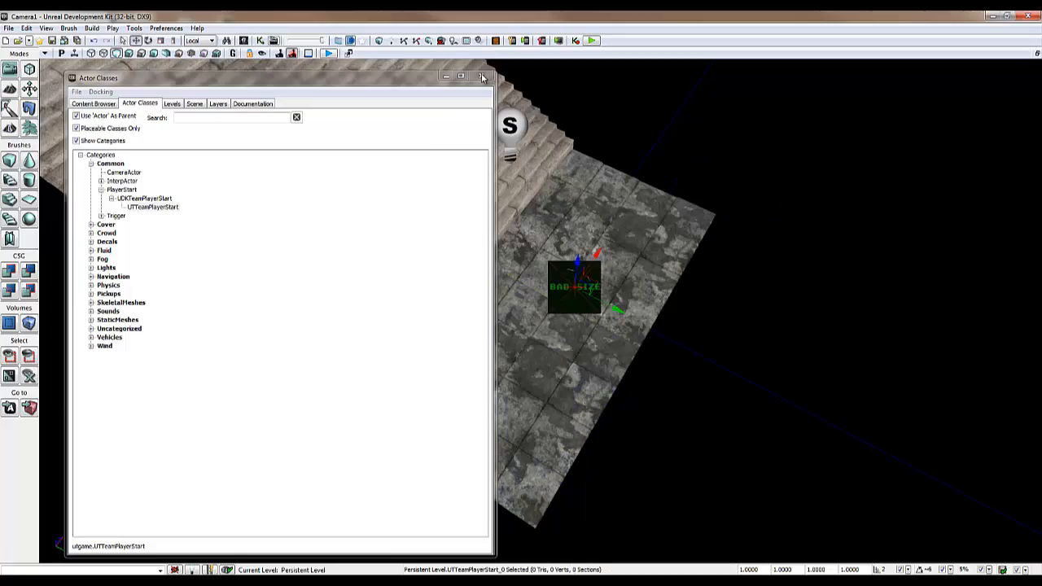
{"action": "left_click", "coordinate": [482, 77]}
Raise the player start slightly above the floor of the lower landing.
{"action": "scroll", "coordinate": [622, 289], "scroll_direction": "up", "scroll_amount": 3}
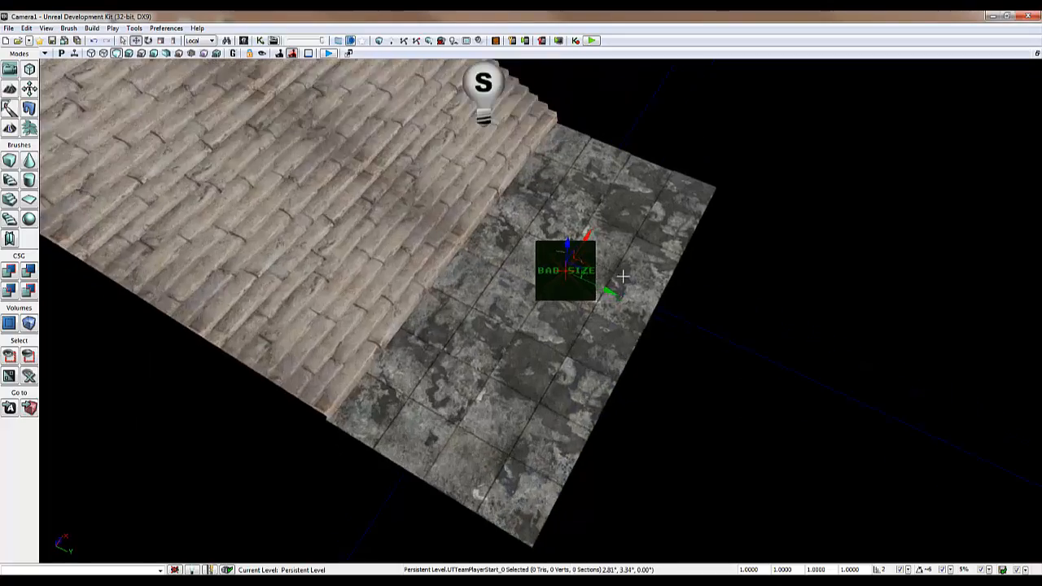
{"action": "right_click_drag", "start_coordinate": [623, 277], "coordinate": [410, 174]}
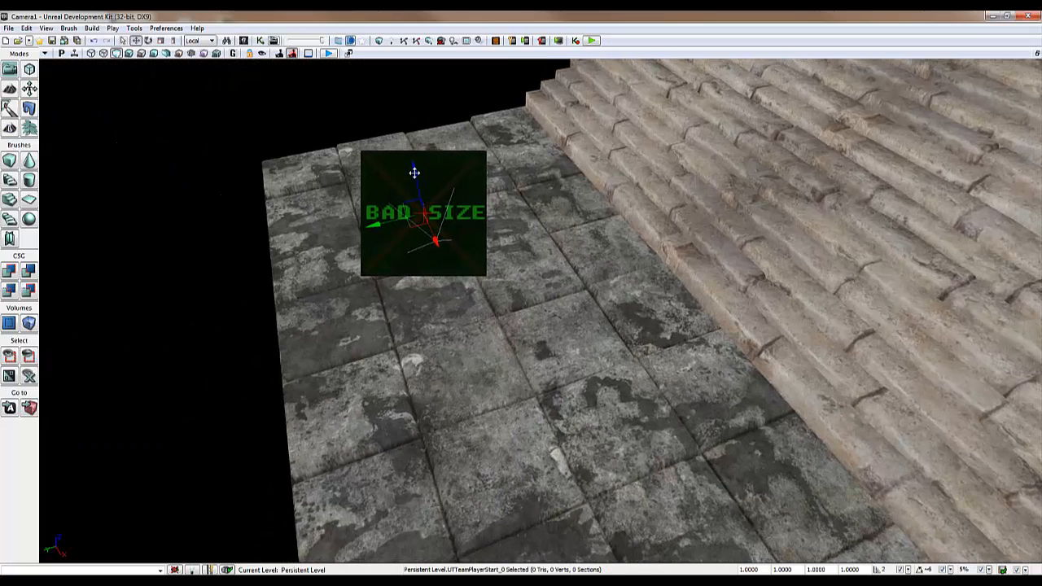
{"action": "left_click_drag", "start_coordinate": [409, 155], "coordinate": [418, 169]}
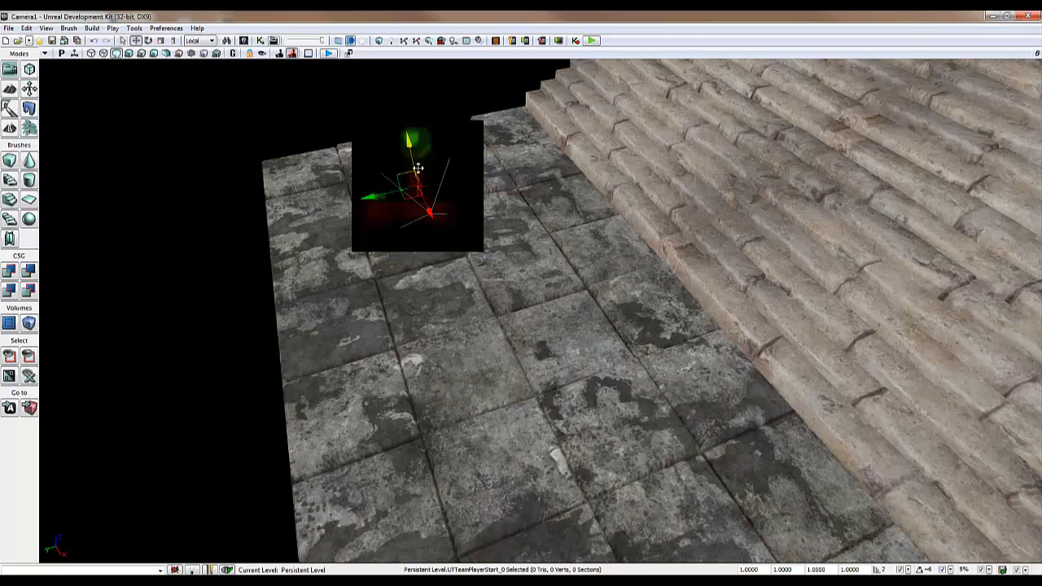
Rotate the player start about its vertical axis so it faces up the staircase, and deselect it.
{"action": "key", "text": "space"}
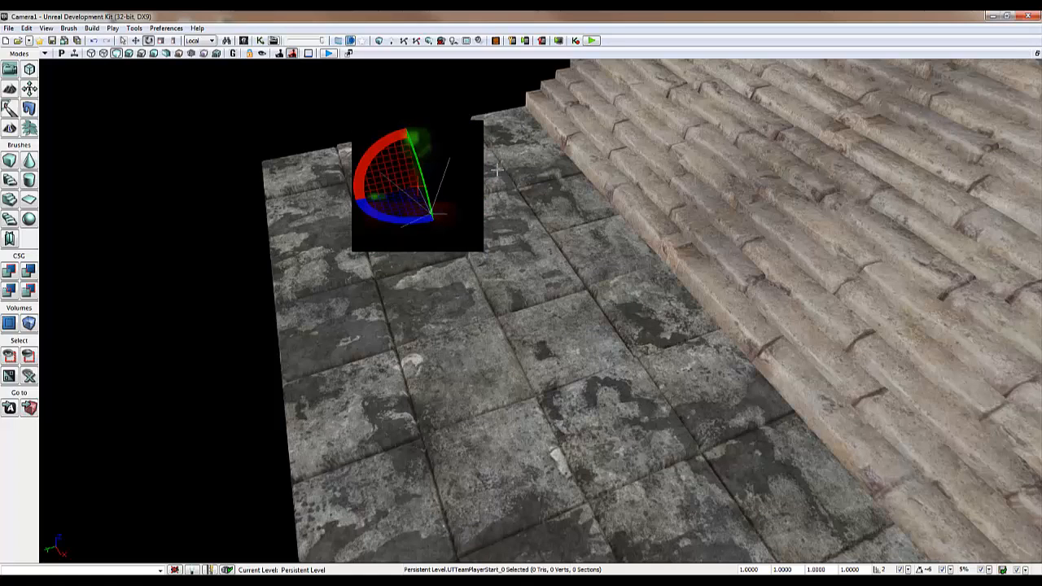
{"action": "left_click_drag", "start_coordinate": [406, 219], "coordinate": [559, 193]}
{"action": "key", "text": "space"}
{"action": "key", "text": "space"}
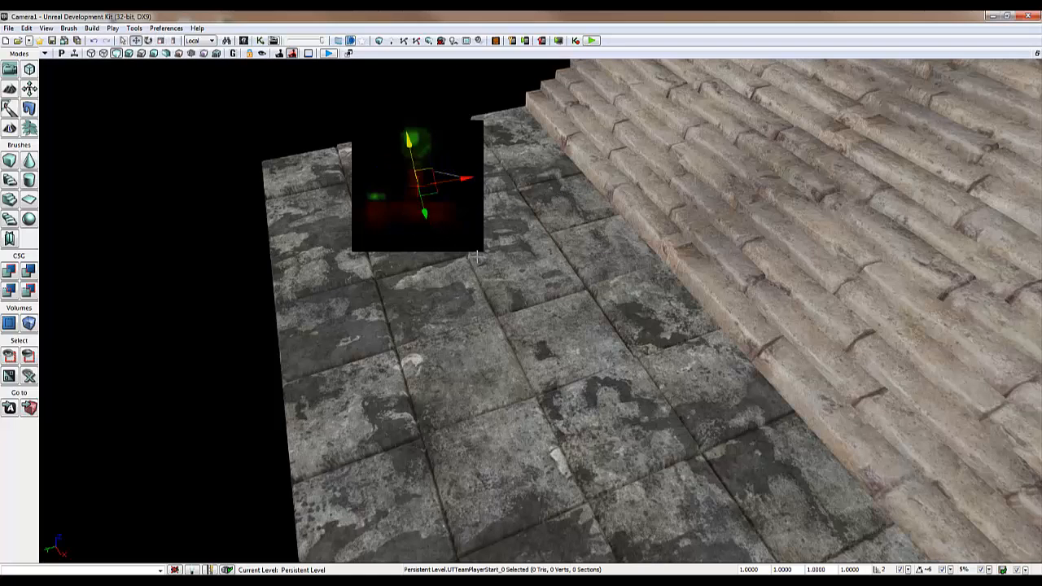
{"action": "right_click_drag", "start_coordinate": [636, 304], "coordinate": [574, 318]}
{"action": "left_click_drag", "start_coordinate": [584, 304], "coordinate": [594, 305]}
{"action": "left_click", "coordinate": [768, 287]}
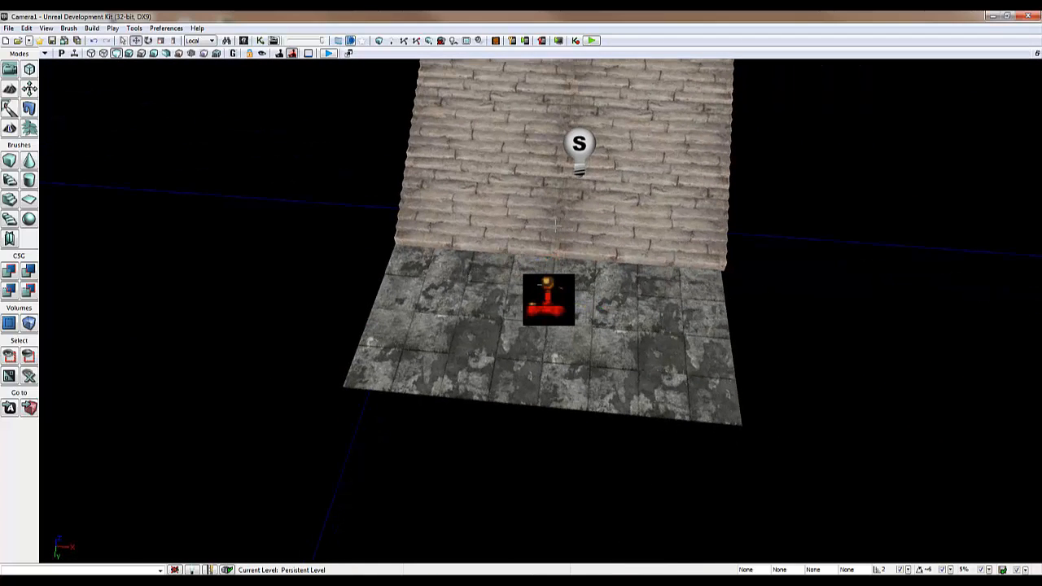
{"action": "mouse_move", "coordinate": [619, 289]}
{"action": "right_mouse_down"}
{"action": "mouse_move", "coordinate": [777, 242]}
{"action": "mouse_move", "coordinate": [782, 256]}
{"action": "mouse_move", "coordinate": [628, 291]}
{"action": "right_mouse_up"}
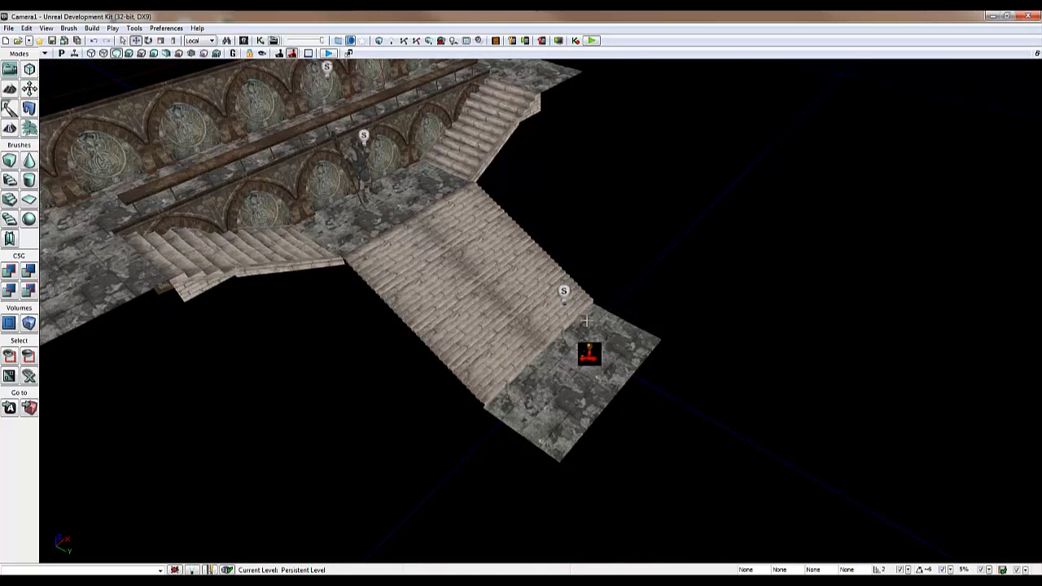
{"action": "right_click_drag", "start_coordinate": [665, 367], "coordinate": [389, 338]}
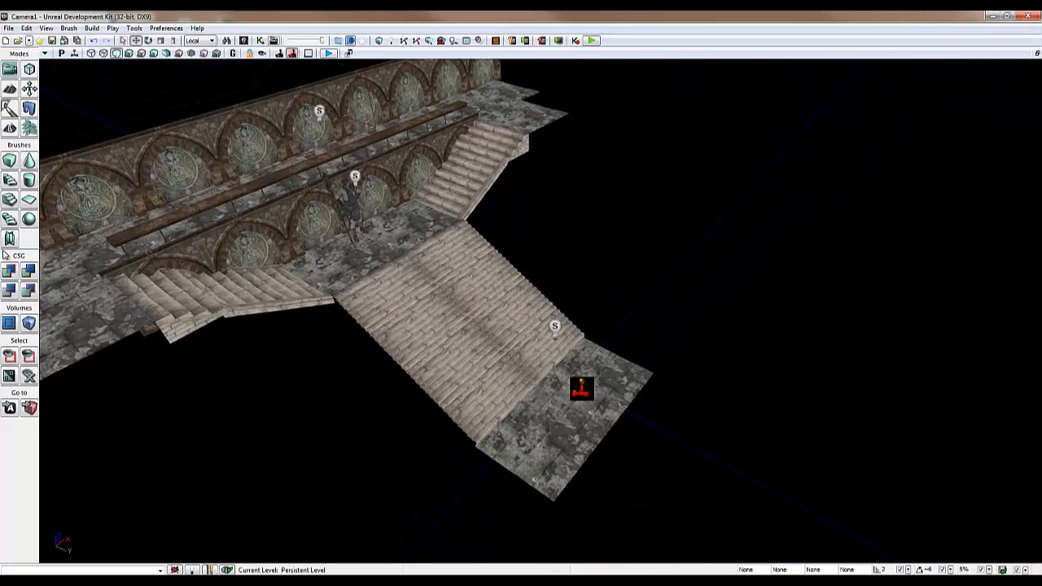
{"action": "right_click", "coordinate": [10, 163]}
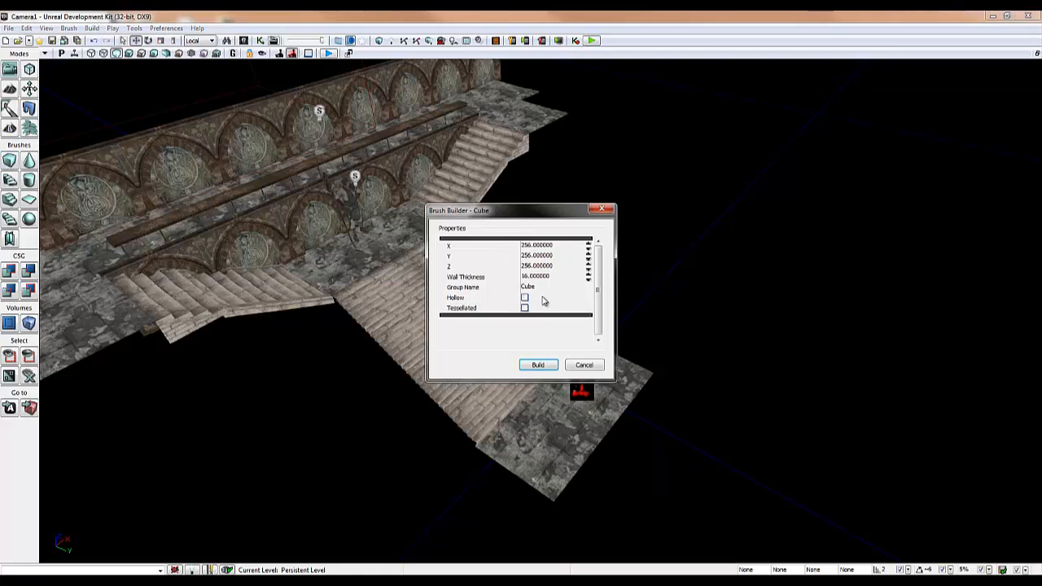
{"action": "left_click", "coordinate": [538, 247]}
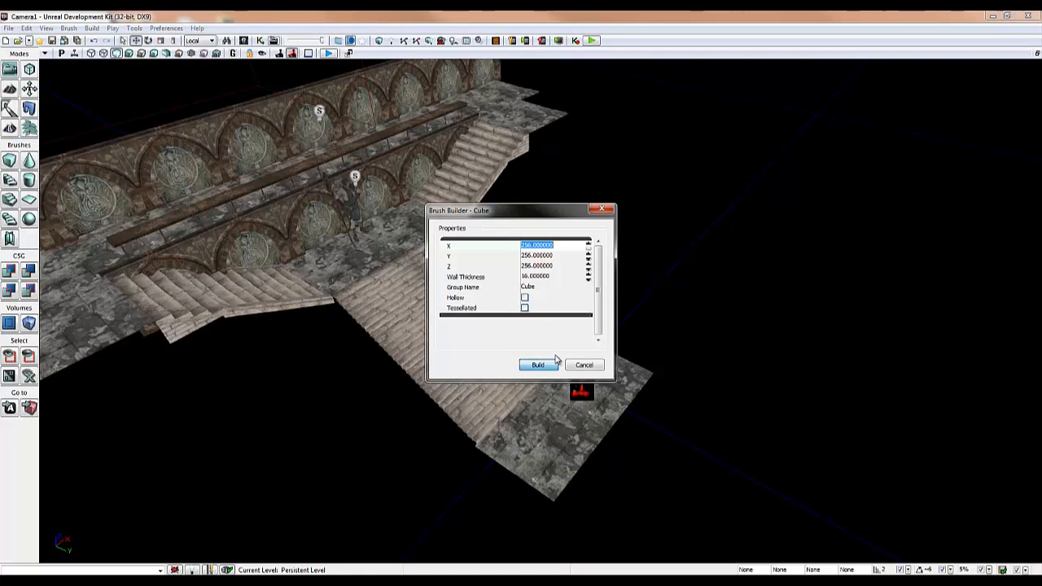
{"action": "left_click", "coordinate": [602, 211]}
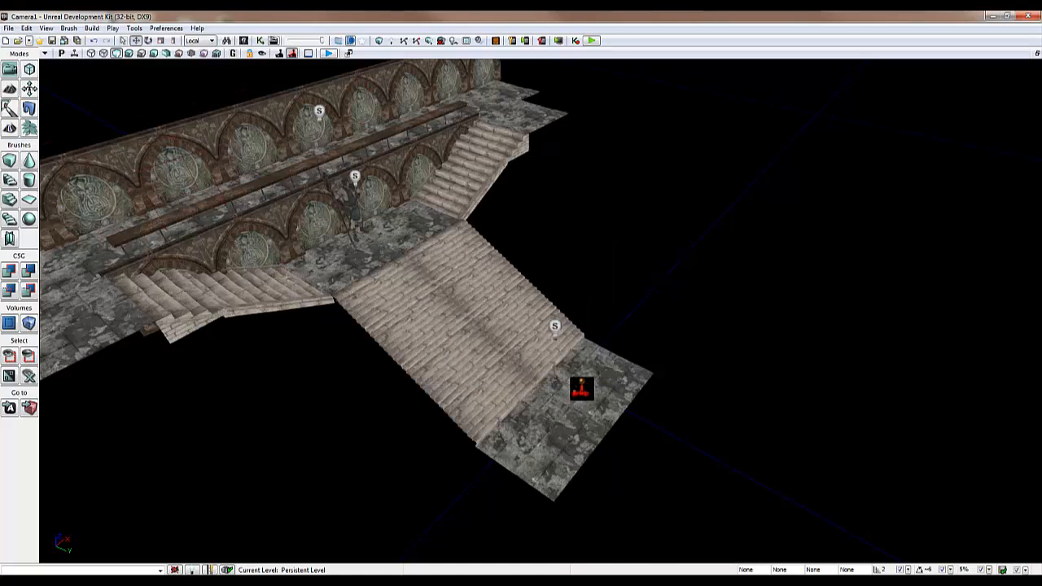
Move the red builder brush from the arched wall down onto the lower landing, aligned with one half of its floor.
{"action": "mouse_move", "coordinate": [295, 285]}
{"action": "right_mouse_down"}
{"action": "mouse_move", "coordinate": [308, 285]}
{"action": "mouse_move", "coordinate": [286, 175]}
{"action": "right_mouse_up"}
{"action": "left_click", "coordinate": [286, 176]}
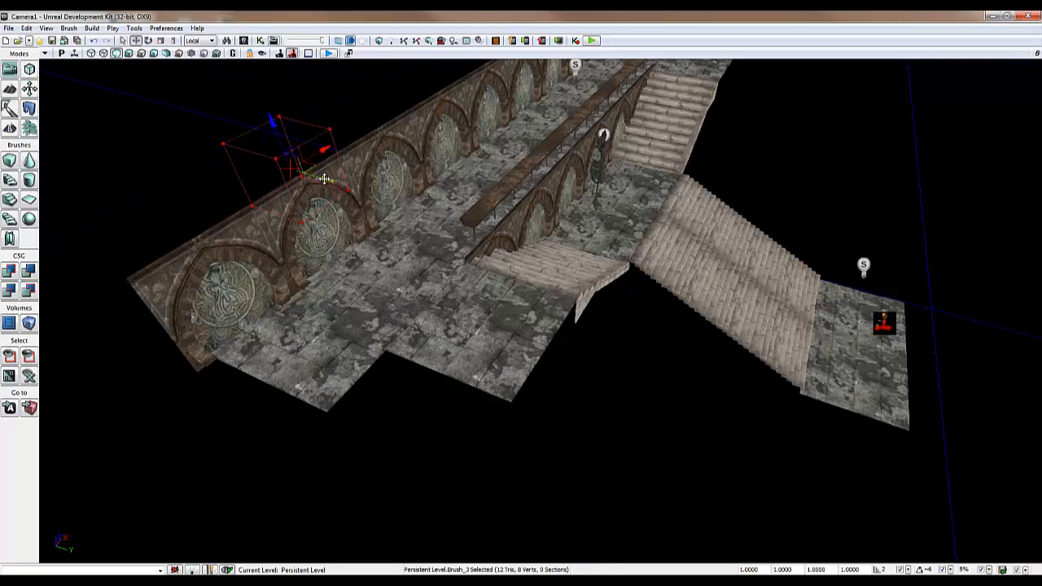
{"action": "mouse_move", "coordinate": [326, 180]}
{"action": "left_mouse_down"}
{"action": "mouse_move", "coordinate": [689, 254]}
{"action": "mouse_move", "coordinate": [957, 346]}
{"action": "left_mouse_up"}
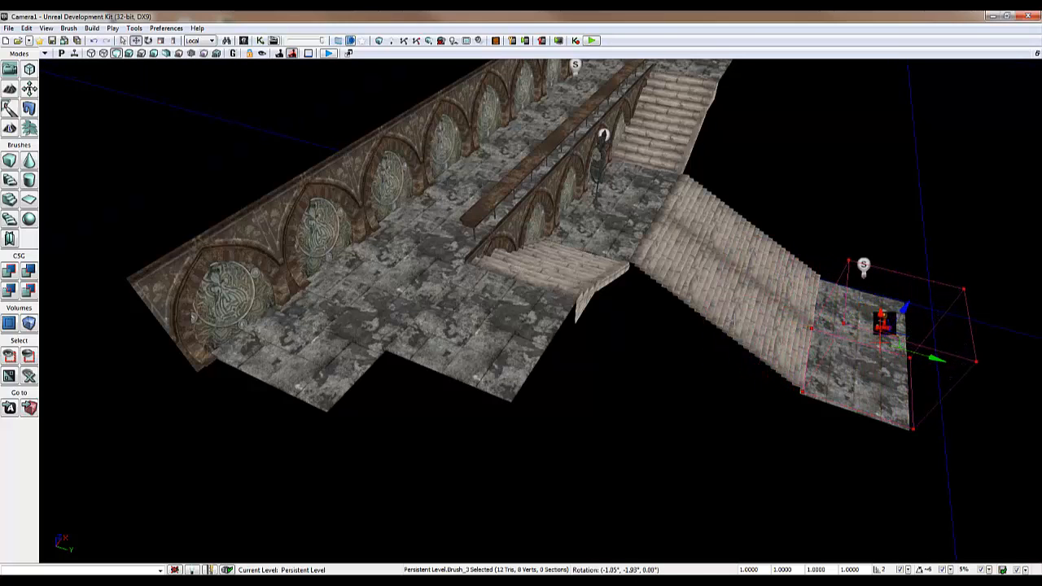
{"action": "mouse_move", "coordinate": [958, 346]}
{"action": "right_mouse_down"}
{"action": "mouse_move", "coordinate": [633, 328]}
{"action": "mouse_move", "coordinate": [421, 270]}
{"action": "right_mouse_up"}
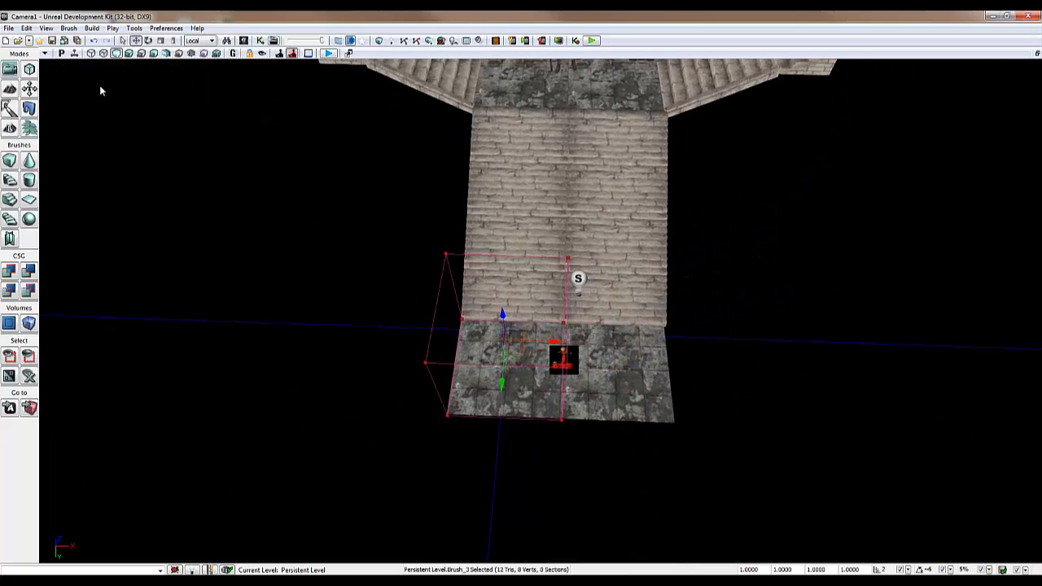
In Geometry Mode, extend the builder brush's side face across to the far edge of the lower landing.
{"action": "left_click", "coordinate": [33, 72]}
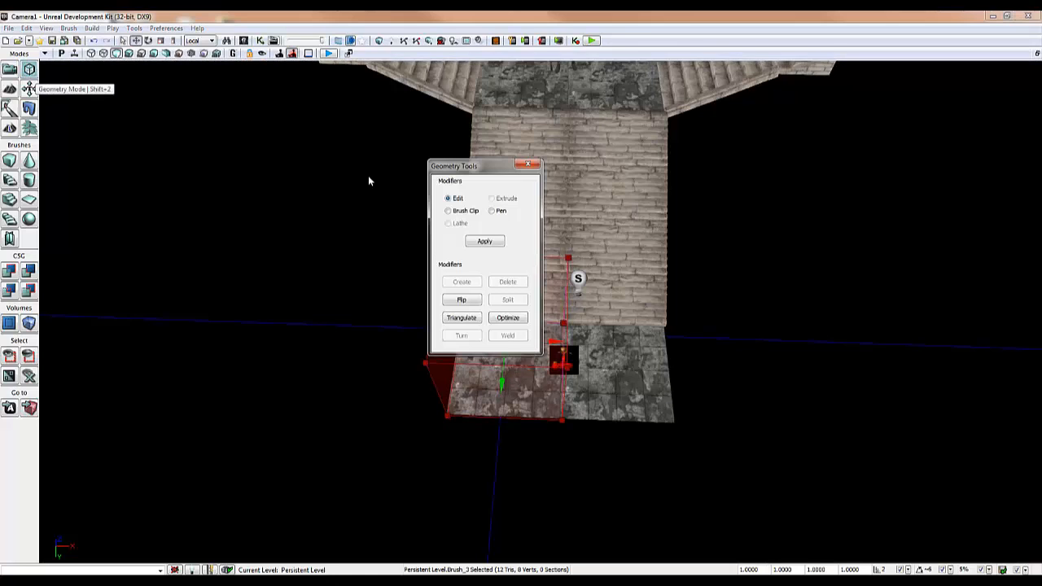
{"action": "left_click_drag", "start_coordinate": [474, 167], "coordinate": [179, 158]}
{"action": "mouse_move", "coordinate": [601, 290]}
{"action": "right_mouse_down"}
{"action": "mouse_move", "coordinate": [557, 306]}
{"action": "mouse_move", "coordinate": [449, 286]}
{"action": "mouse_move", "coordinate": [440, 271]}
{"action": "mouse_move", "coordinate": [570, 223]}
{"action": "right_mouse_up"}
{"action": "left_click", "coordinate": [562, 203]}
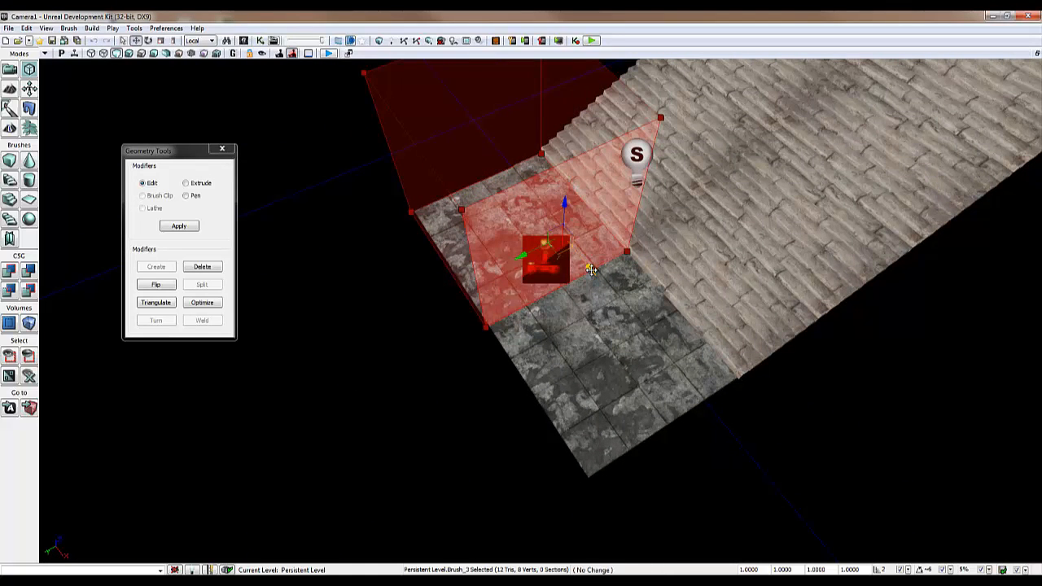
{"action": "left_click_drag", "start_coordinate": [592, 271], "coordinate": [774, 421]}
Extend the builder brush's stair-side face along the staircase to the edge of the upper landing.
{"action": "mouse_move", "coordinate": [532, 210]}
{"action": "right_mouse_down"}
{"action": "mouse_move", "coordinate": [512, 226]}
{"action": "mouse_move", "coordinate": [426, 184]}
{"action": "right_mouse_up"}
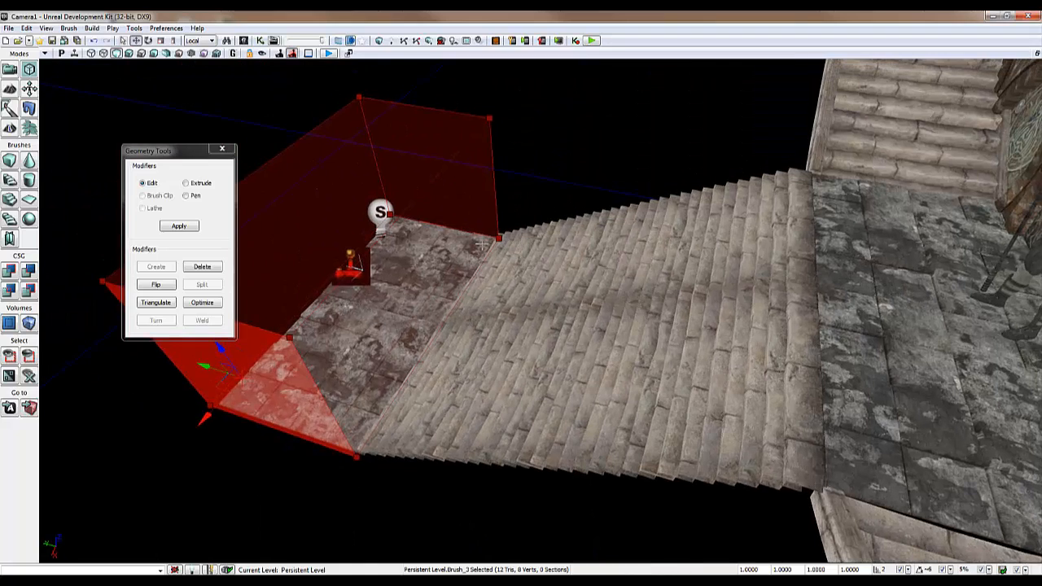
{"action": "left_click", "coordinate": [454, 251]}
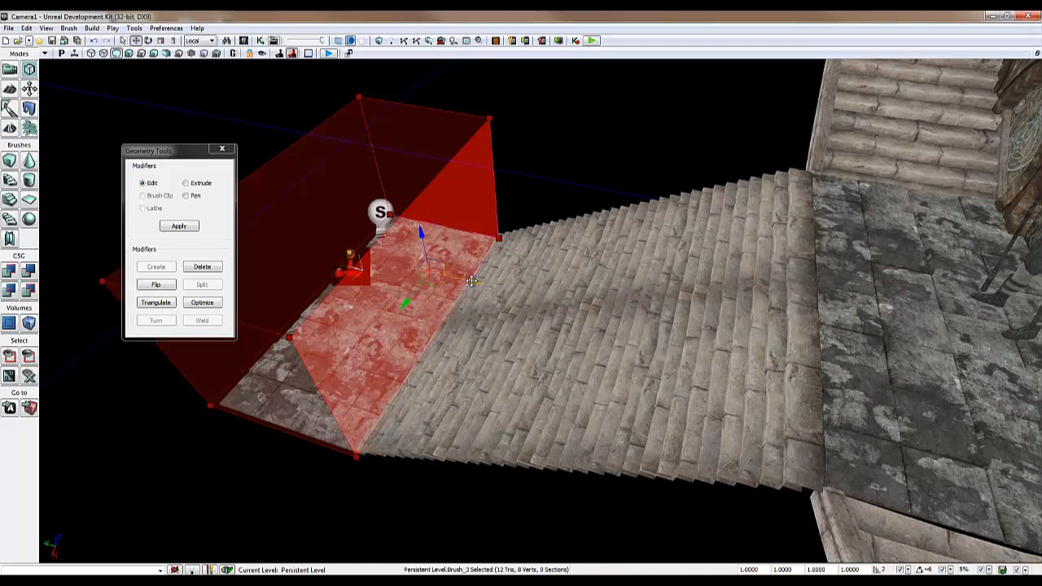
{"action": "mouse_move", "coordinate": [473, 281]}
{"action": "left_mouse_down"}
{"action": "mouse_move", "coordinate": [852, 362]}
{"action": "mouse_move", "coordinate": [839, 364]}
{"action": "left_mouse_up"}
Raise the builder brush's top face well above the upper landing so the brush encloses the staircase, and leave Geometry Mode.
{"action": "mouse_move", "coordinate": [577, 286]}
{"action": "right_mouse_down"}
{"action": "mouse_move", "coordinate": [603, 294]}
{"action": "mouse_move", "coordinate": [577, 287]}
{"action": "right_mouse_up"}
{"action": "left_click", "coordinate": [525, 238]}
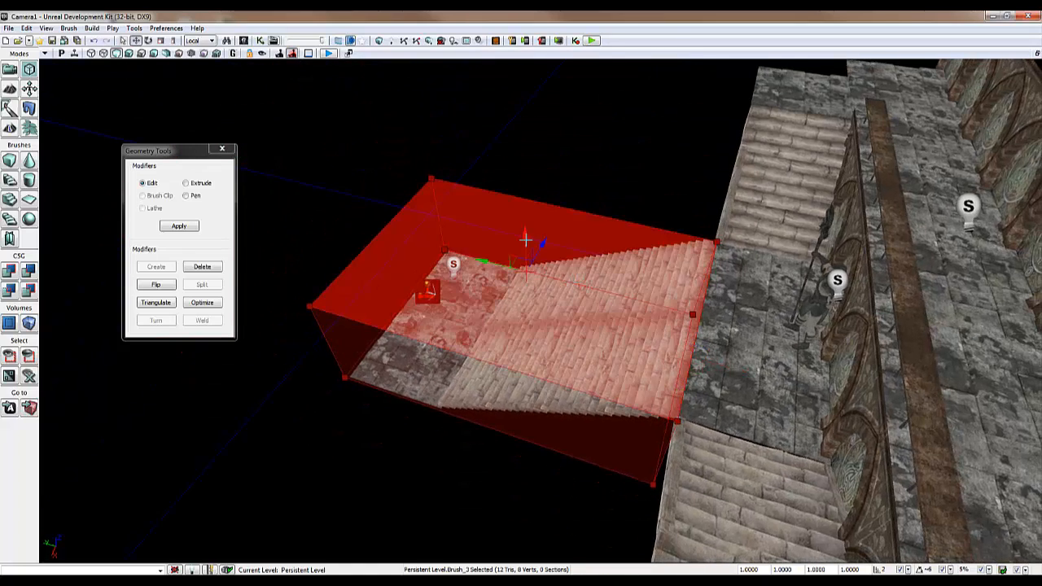
{"action": "mouse_move", "coordinate": [526, 233]}
{"action": "left_mouse_down"}
{"action": "mouse_move", "coordinate": [533, 98]}
{"action": "mouse_move", "coordinate": [508, 233]}
{"action": "mouse_move", "coordinate": [561, 249]}
{"action": "left_mouse_up"}
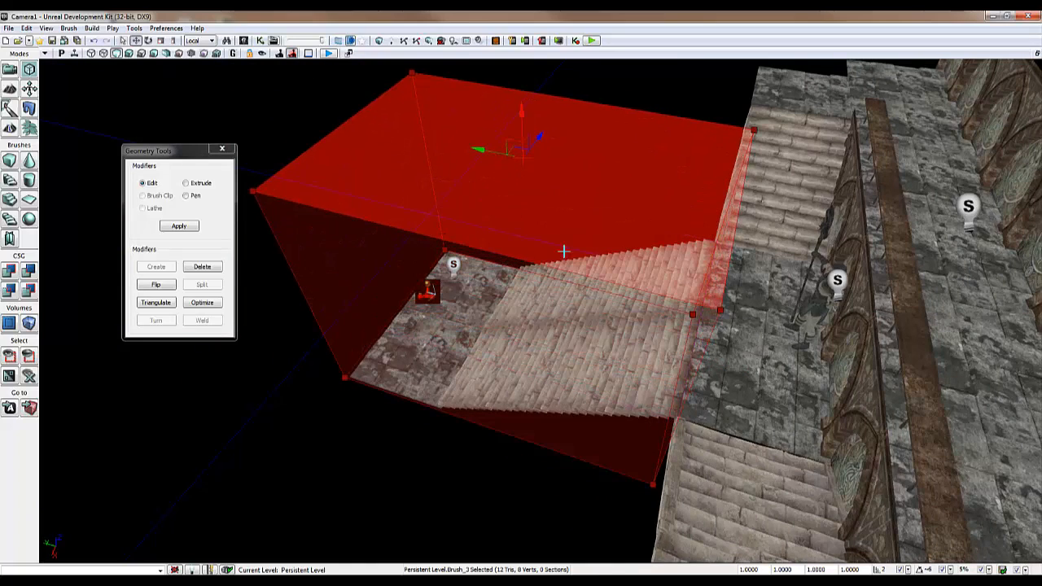
{"action": "mouse_move", "coordinate": [561, 249]}
{"action": "right_mouse_down"}
{"action": "mouse_move", "coordinate": [707, 214]}
{"action": "mouse_move", "coordinate": [704, 251]}
{"action": "mouse_move", "coordinate": [735, 264]}
{"action": "mouse_move", "coordinate": [768, 231]}
{"action": "mouse_move", "coordinate": [764, 152]}
{"action": "mouse_move", "coordinate": [606, 189]}
{"action": "right_mouse_up"}
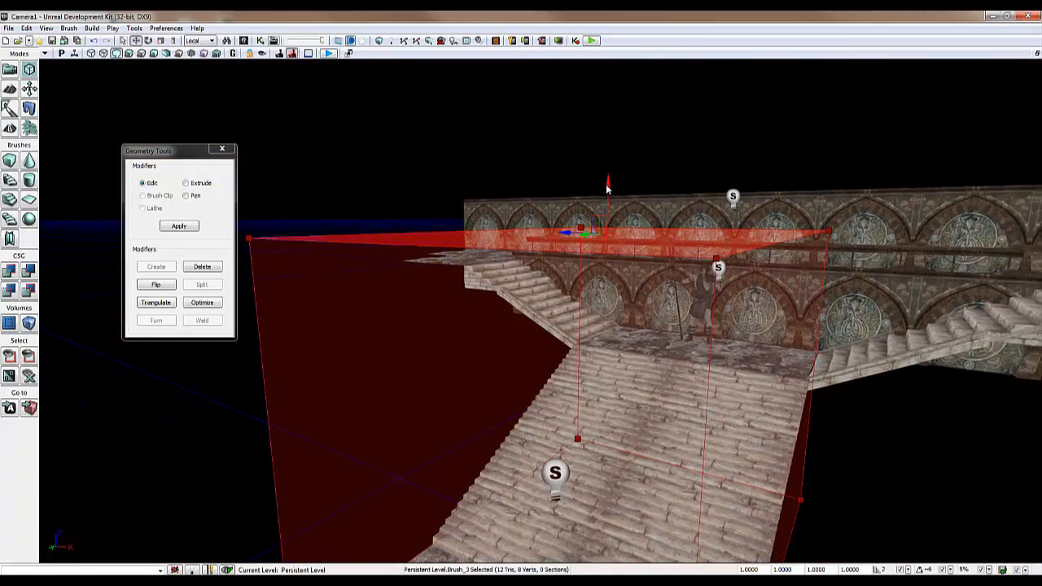
{"action": "left_click_drag", "start_coordinate": [608, 170], "coordinate": [603, 82]}
{"action": "mouse_move", "coordinate": [664, 228]}
{"action": "right_mouse_down"}
{"action": "mouse_move", "coordinate": [669, 293]}
{"action": "mouse_move", "coordinate": [640, 305]}
{"action": "right_mouse_up"}
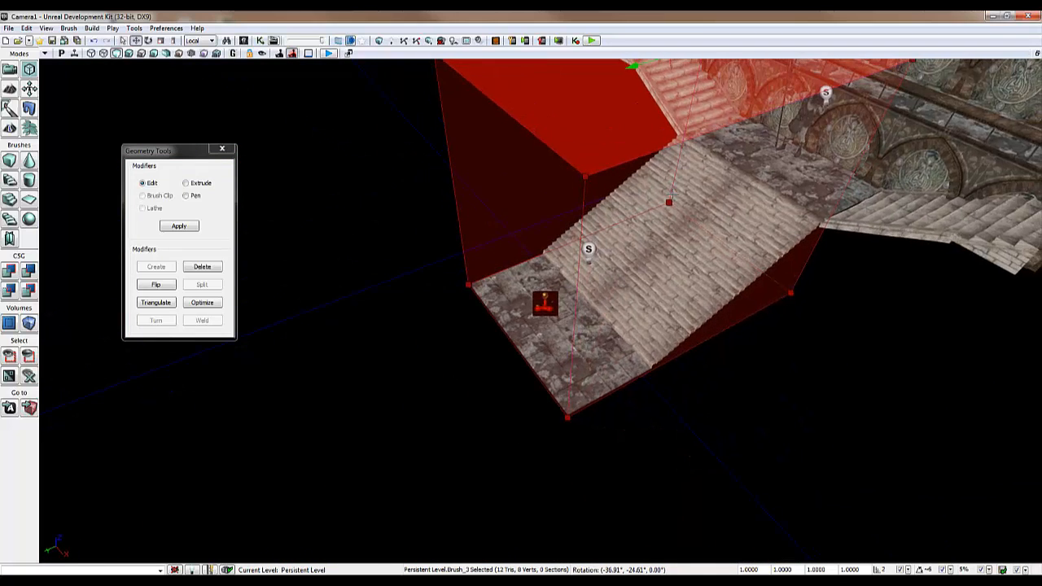
{"action": "left_click", "coordinate": [221, 149]}
Create a TriggerVolume from the builder brush enclosing the lower landing and staircase.
{"action": "right_click_drag", "start_coordinate": [410, 243], "coordinate": [437, 170]}
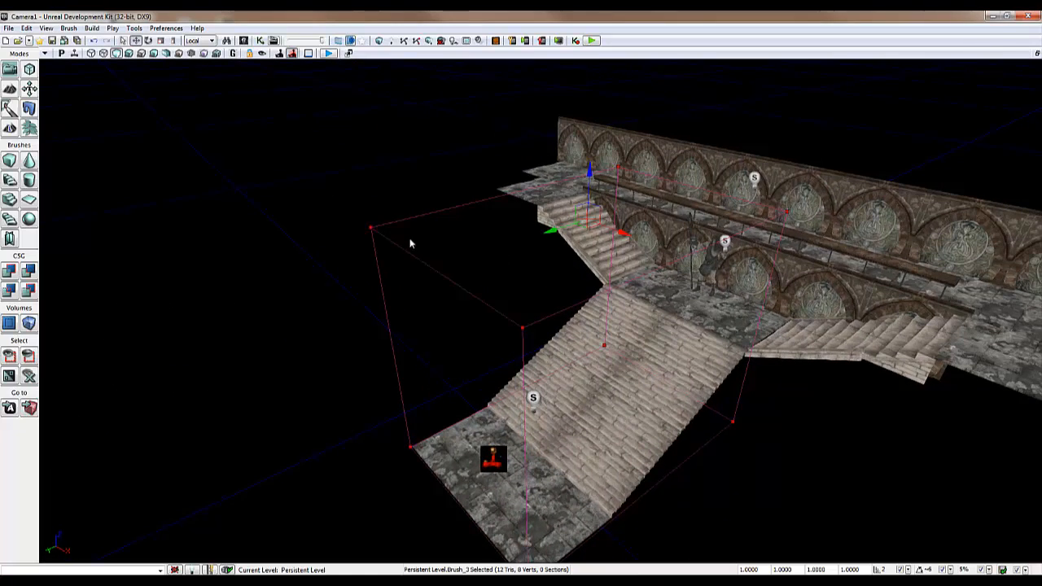
{"action": "left_click", "coordinate": [30, 328]}
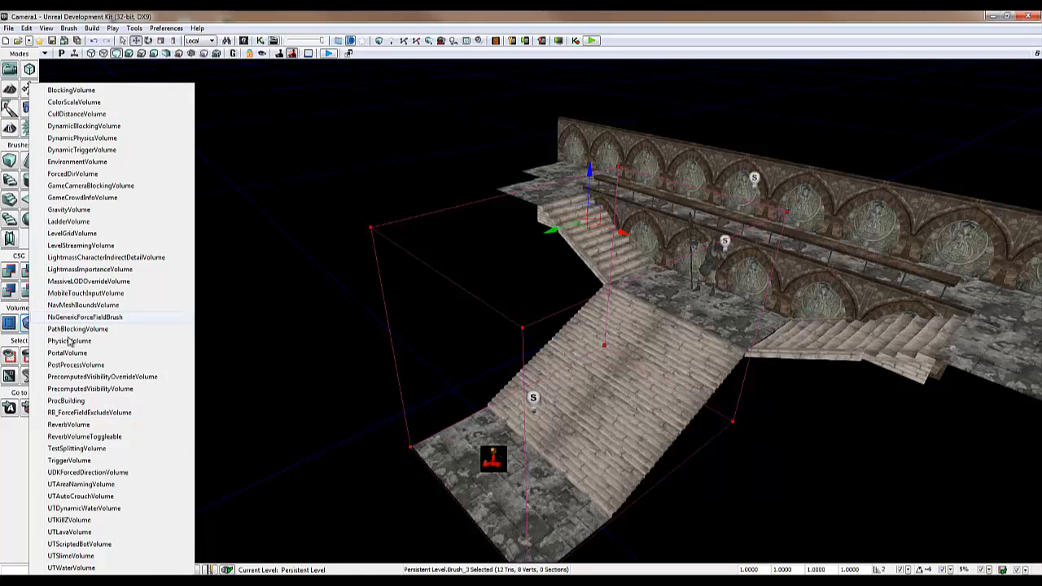
{"action": "left_click", "coordinate": [69, 461]}
{"action": "middle_click_drag", "start_coordinate": [535, 306], "coordinate": [466, 191]}
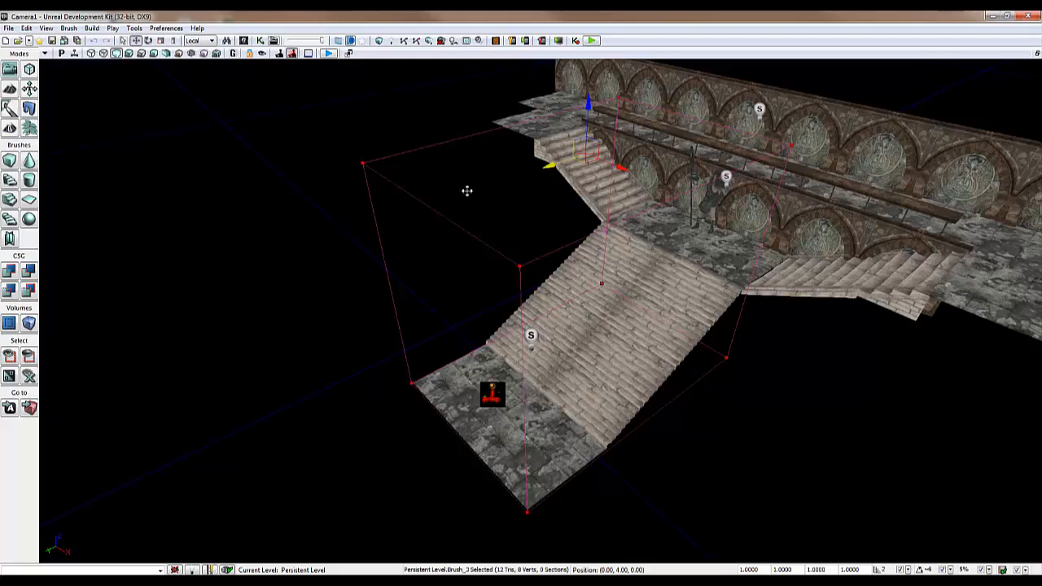
Move the builder brush clear of the level, and copy the TriggerVolume enclosing the lower landing and main staircase.
{"action": "left_click_drag", "start_coordinate": [466, 191], "coordinate": [81, 310], "text": "ctrl"}
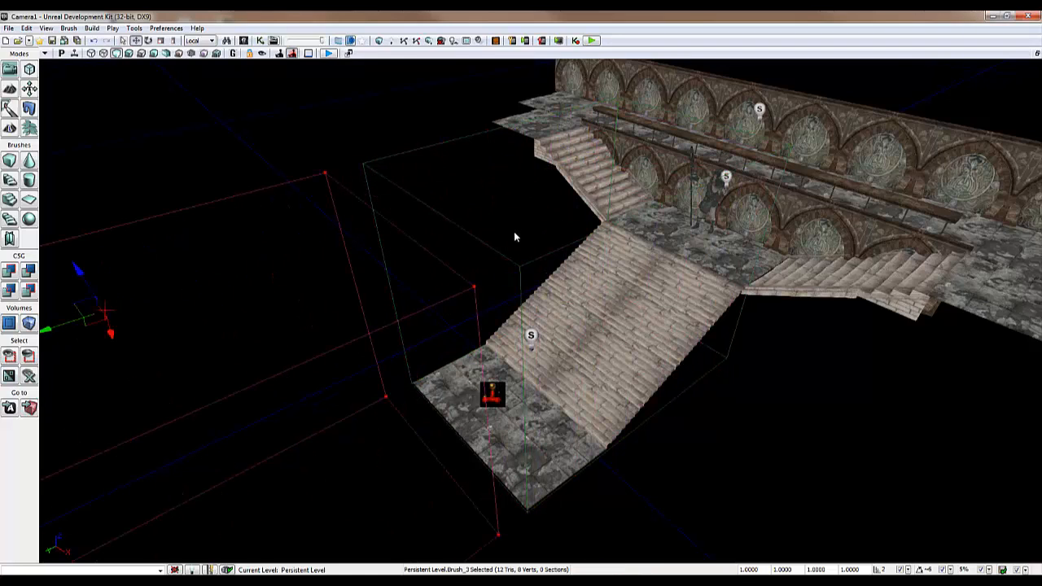
{"action": "left_click", "coordinate": [540, 253]}
{"action": "left_click_drag", "start_coordinate": [564, 232], "coordinate": [444, 224]}
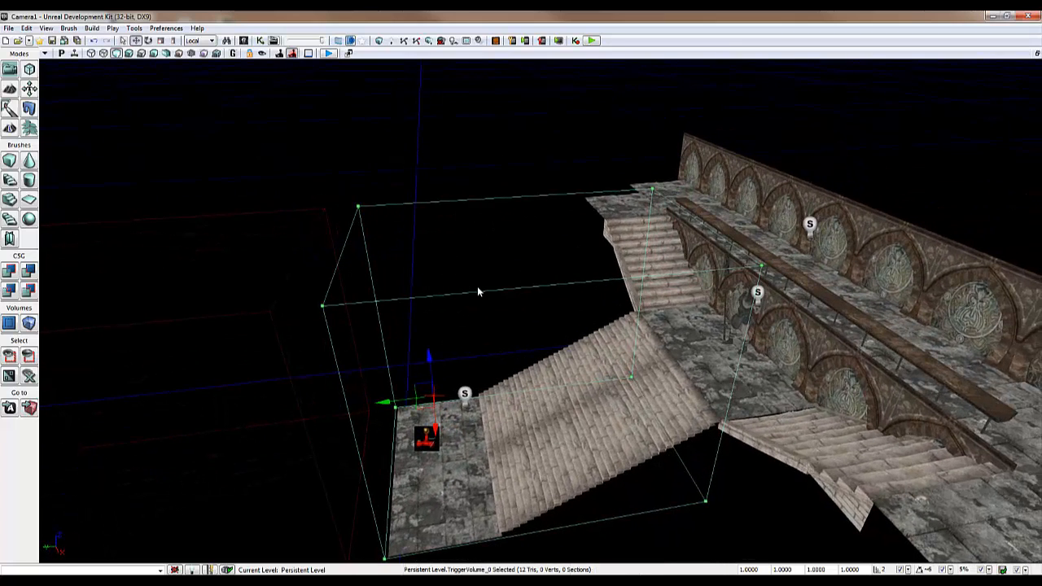
{"action": "right_click", "coordinate": [498, 292]}
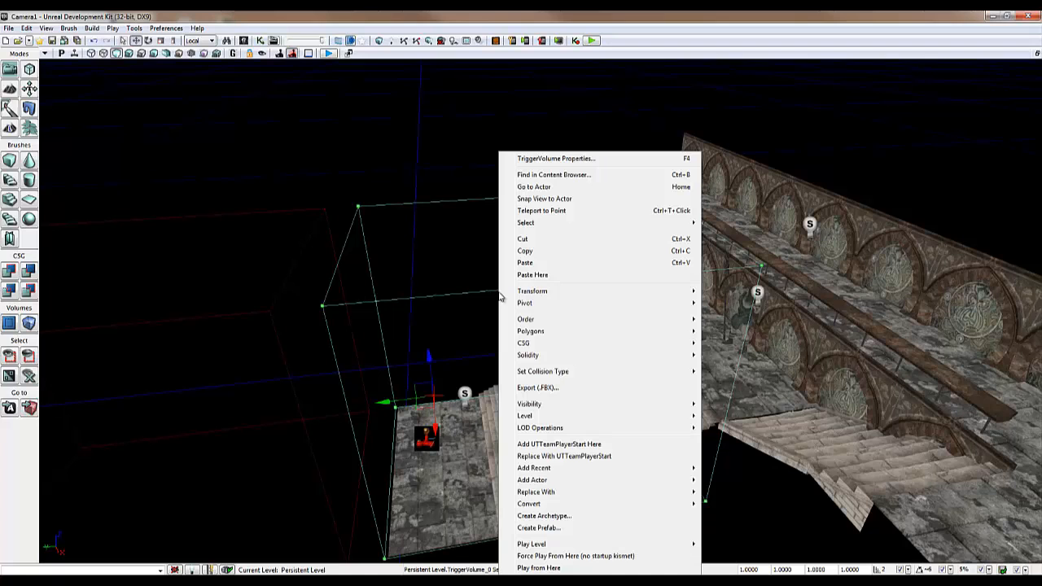
{"action": "left_click", "coordinate": [526, 250]}
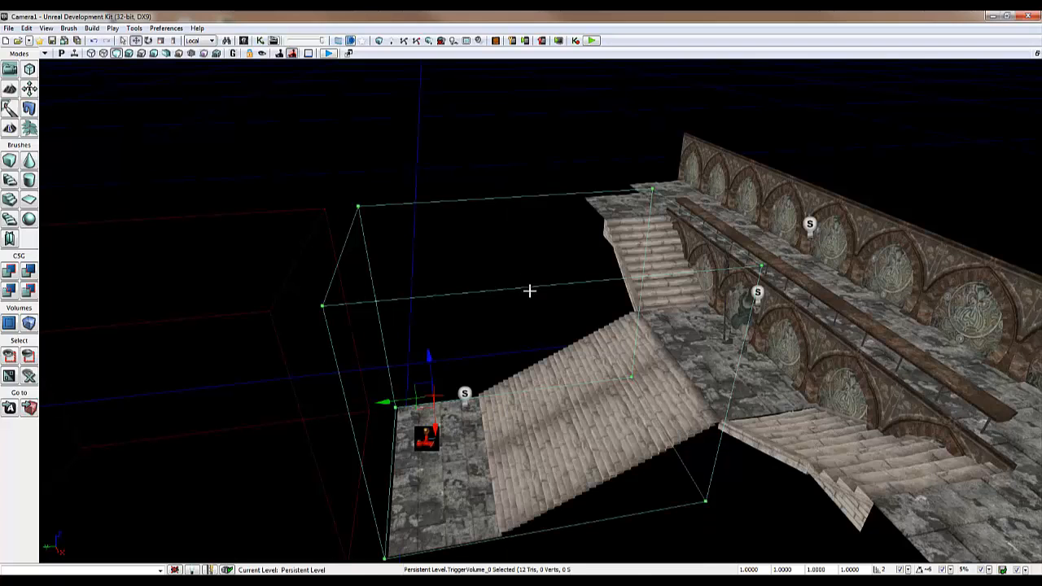
Paste a second TriggerVolume and shift it along the main staircase so it covers the middle landing.
{"action": "right_click_drag", "start_coordinate": [531, 285], "coordinate": [531, 285]}
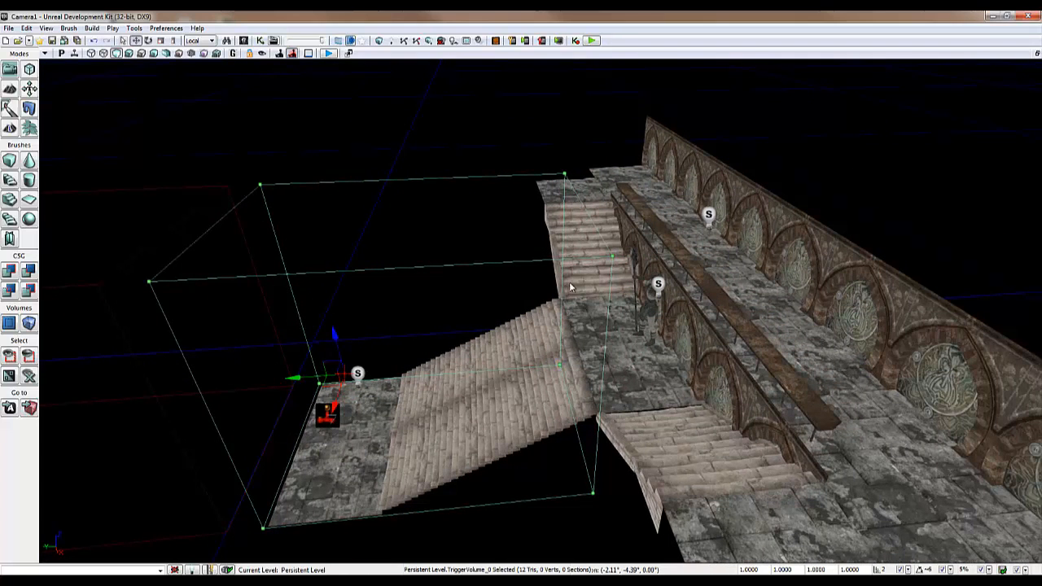
{"action": "left_click", "coordinate": [620, 339]}
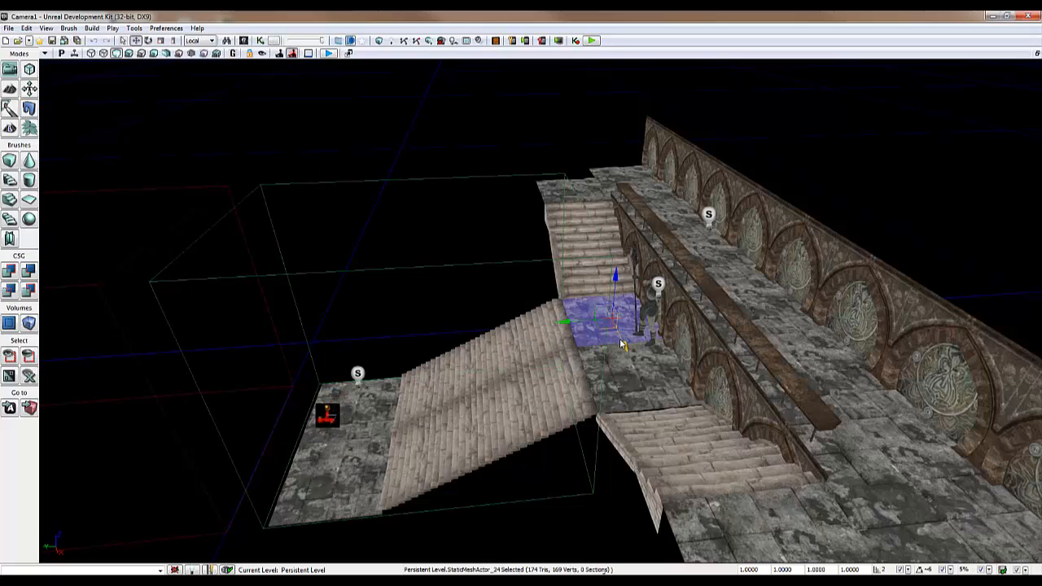
{"action": "right_click", "coordinate": [620, 344]}
{"action": "left_click", "coordinate": [652, 261]}
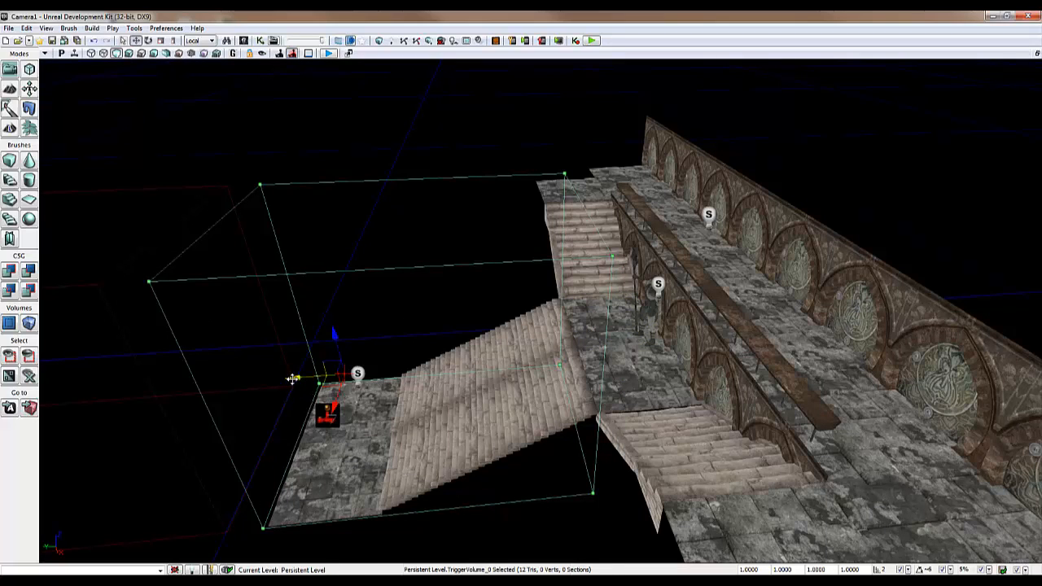
{"action": "left_click_drag", "start_coordinate": [293, 379], "coordinate": [459, 374]}
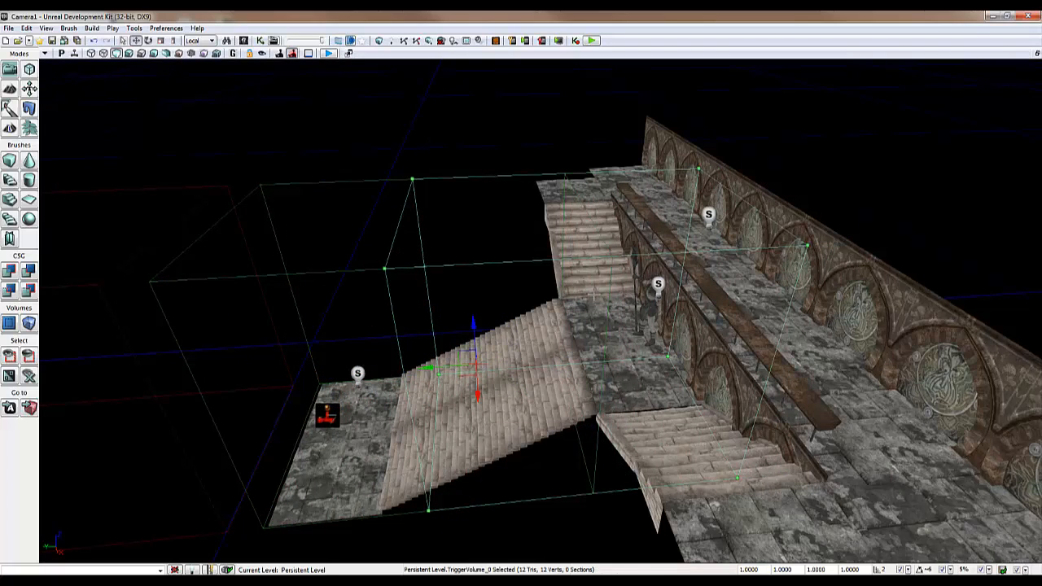
{"action": "right_click_drag", "start_coordinate": [594, 296], "coordinate": [331, 211]}
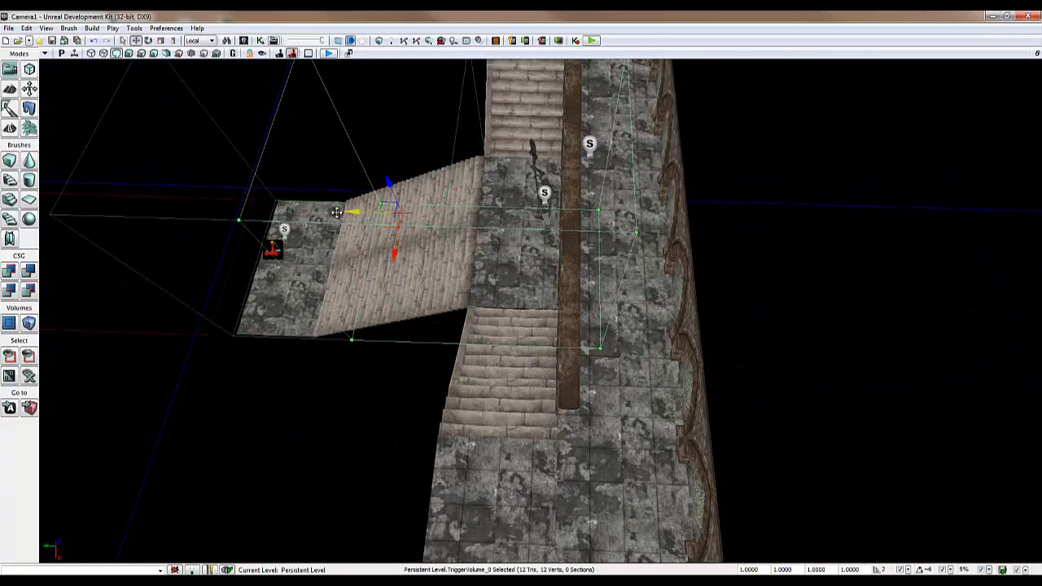
{"action": "left_click_drag", "start_coordinate": [336, 212], "coordinate": [321, 212]}
In Geometry Mode, pull the pasted volume's stair-side face in to the top edge of the main staircase.
{"action": "left_click", "coordinate": [29, 74]}
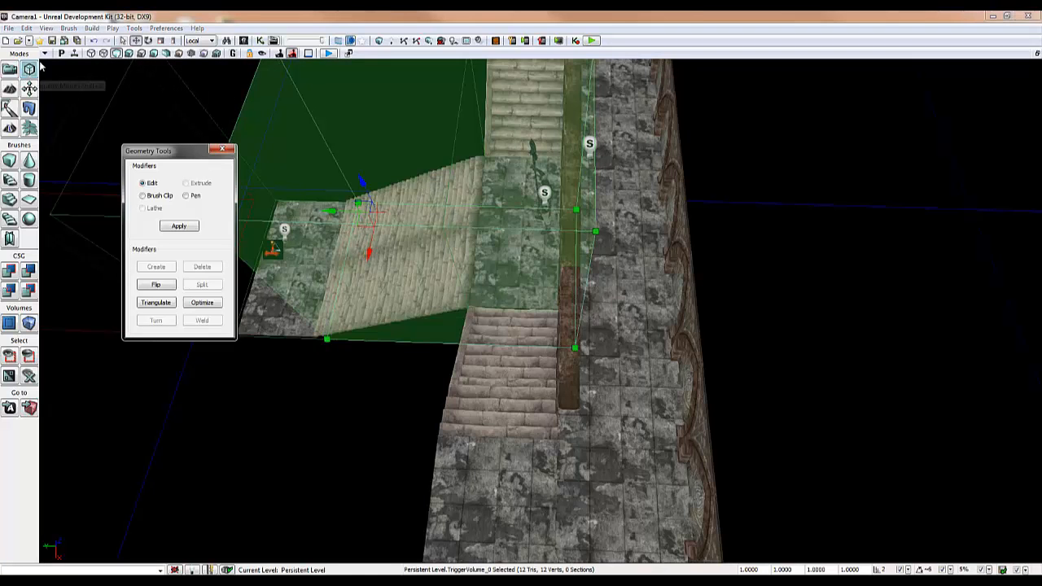
{"action": "right_click_drag", "start_coordinate": [358, 201], "coordinate": [398, 190]}
{"action": "left_click", "coordinate": [538, 240]}
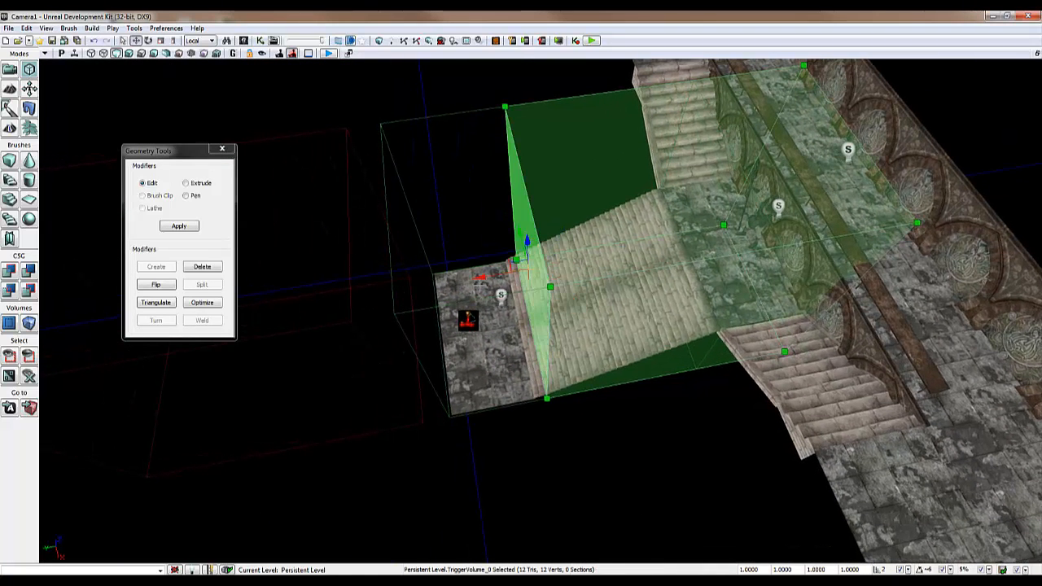
{"action": "left_click_drag", "start_coordinate": [477, 279], "coordinate": [641, 262]}
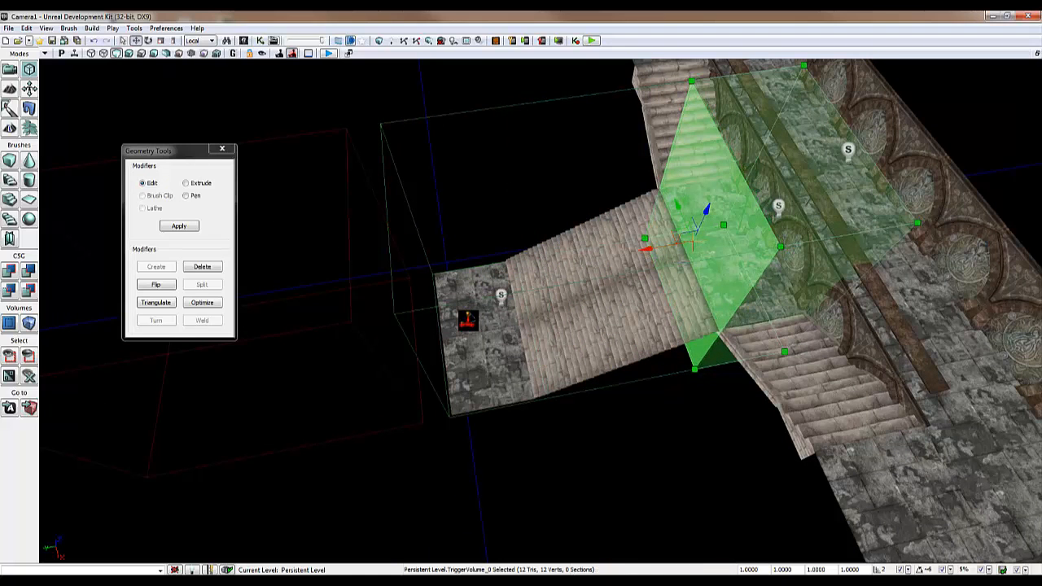
{"action": "right_click_drag", "start_coordinate": [686, 270], "coordinate": [482, 317]}
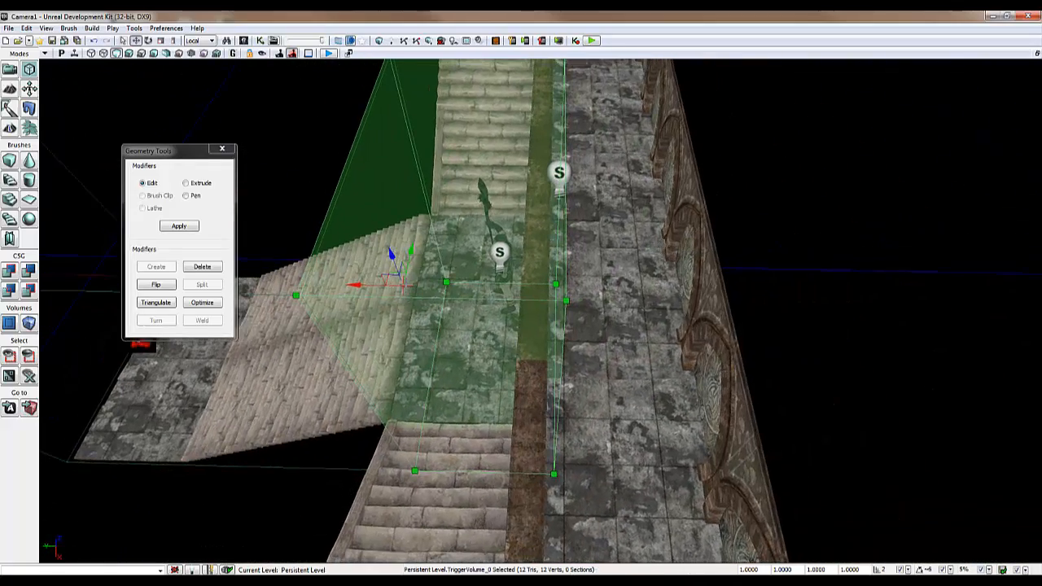
{"action": "left_click_drag", "start_coordinate": [359, 285], "coordinate": [365, 285]}
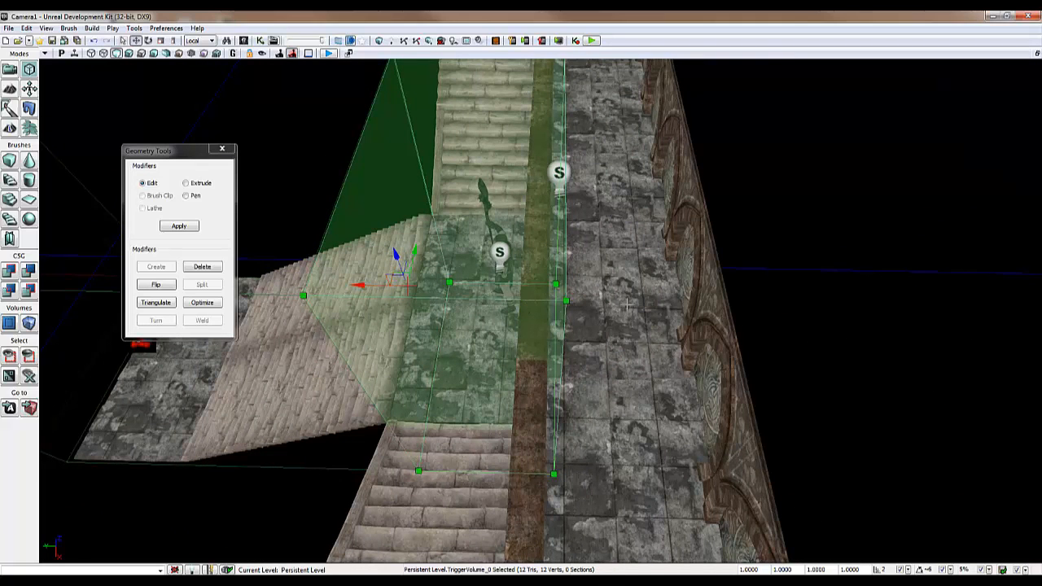
Fine-tune the volume's far face against the arched wall behind the middle landing, and leave Geometry Mode.
{"action": "left_click_drag", "start_coordinate": [627, 304], "coordinate": [817, 269]}
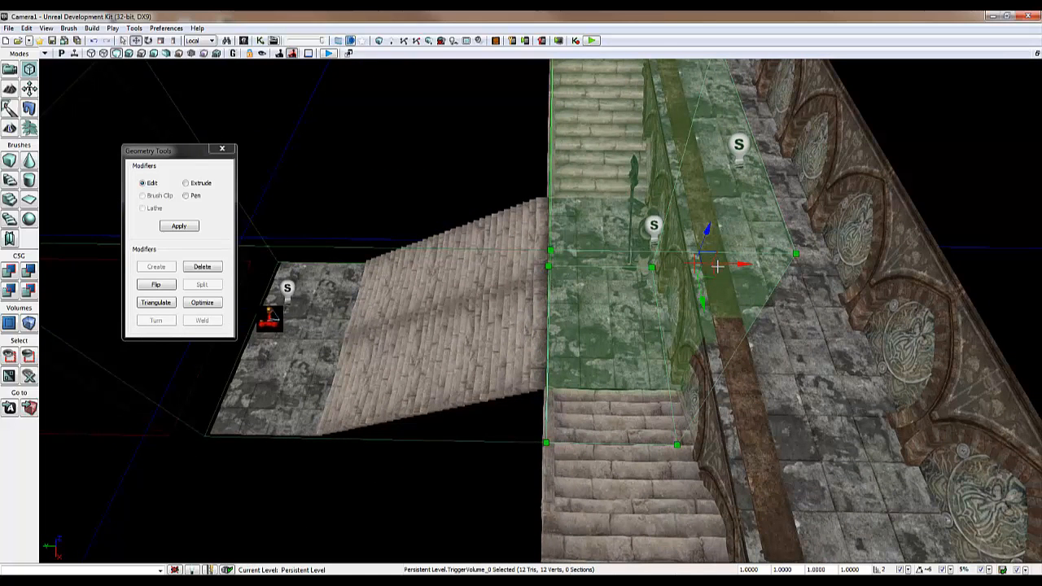
{"action": "left_click_drag", "start_coordinate": [734, 265], "coordinate": [731, 266]}
{"action": "left_click_drag", "start_coordinate": [741, 317], "coordinate": [717, 245]}
{"action": "left_click", "coordinate": [222, 148]}
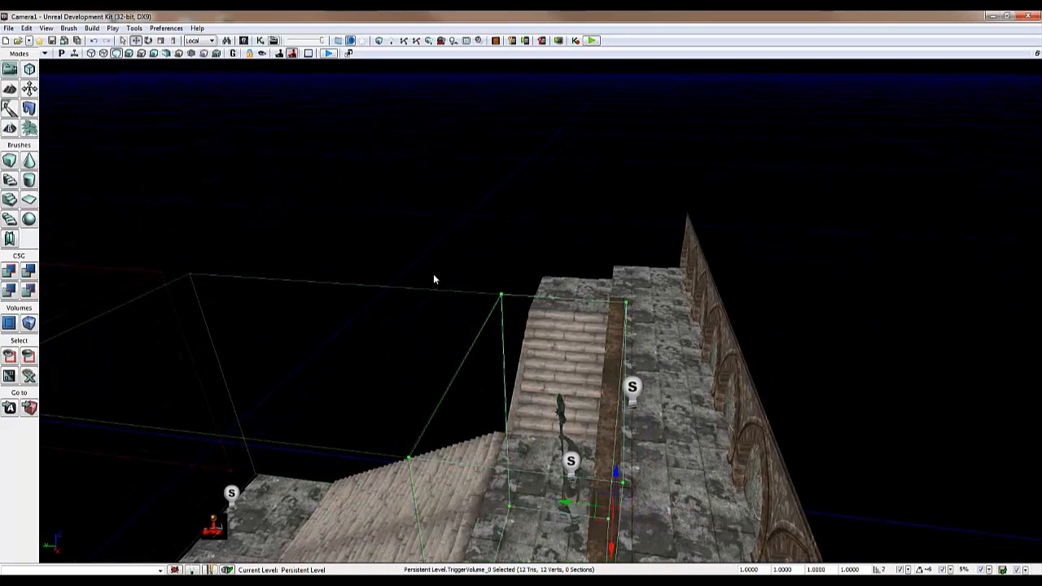
Duplicate the middle landing's TriggerVolume by copy and paste, and move the copy sideways over one side staircase.
{"action": "left_click_drag", "start_coordinate": [563, 381], "coordinate": [631, 325]}
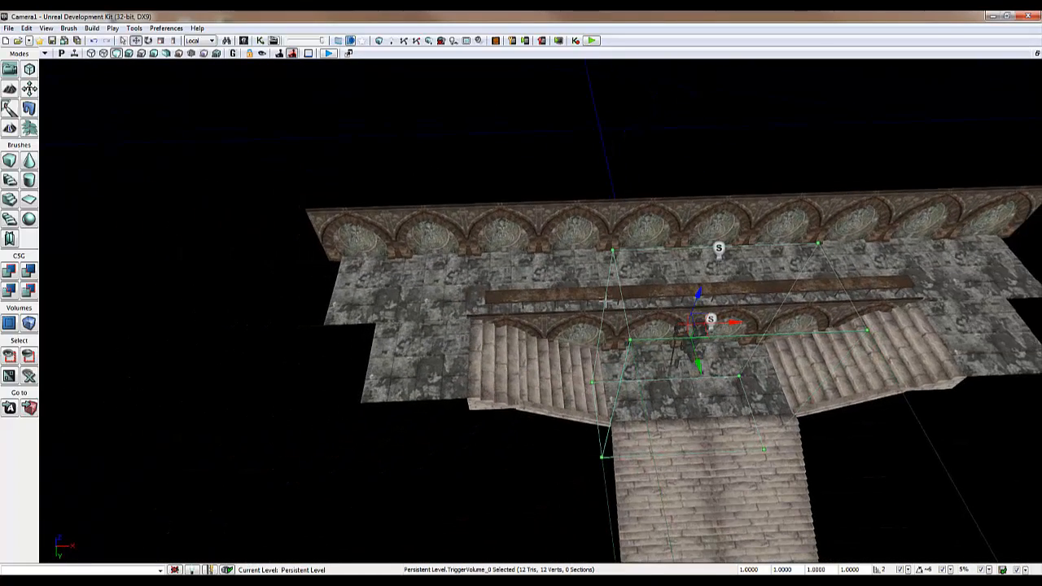
{"action": "left_click", "coordinate": [619, 286]}
{"action": "right_click", "coordinate": [620, 286]}
{"action": "left_click", "coordinate": [639, 259]}
{"action": "right_click", "coordinate": [473, 356]}
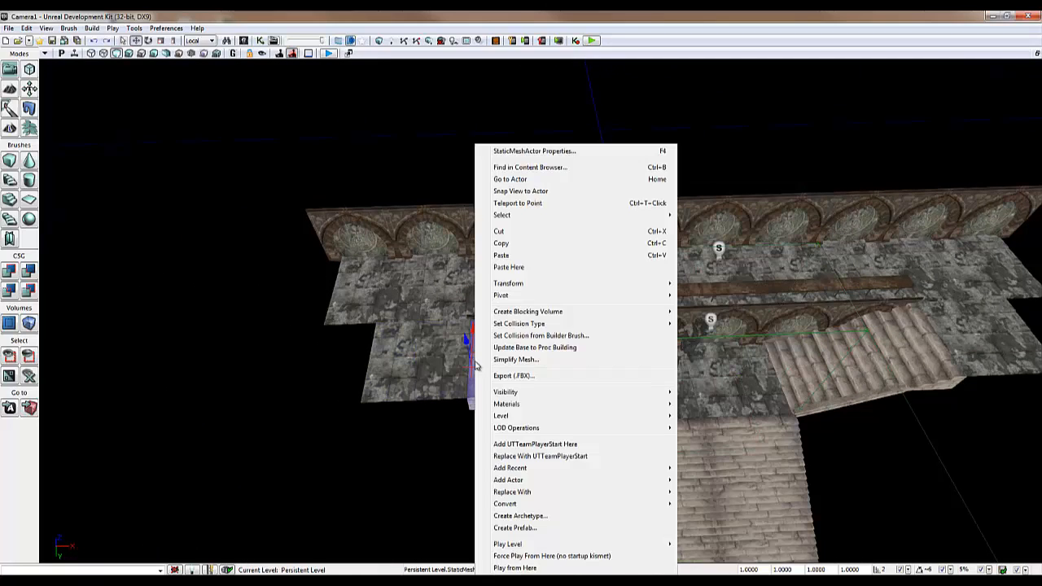
{"action": "left_click", "coordinate": [502, 255]}
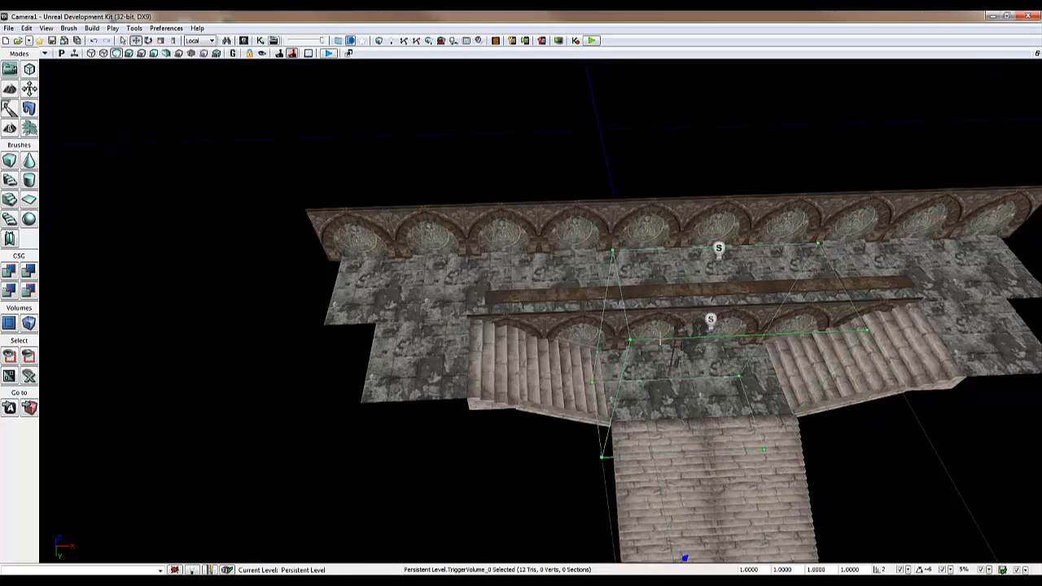
{"action": "right_click_drag", "start_coordinate": [694, 368], "coordinate": [666, 386]}
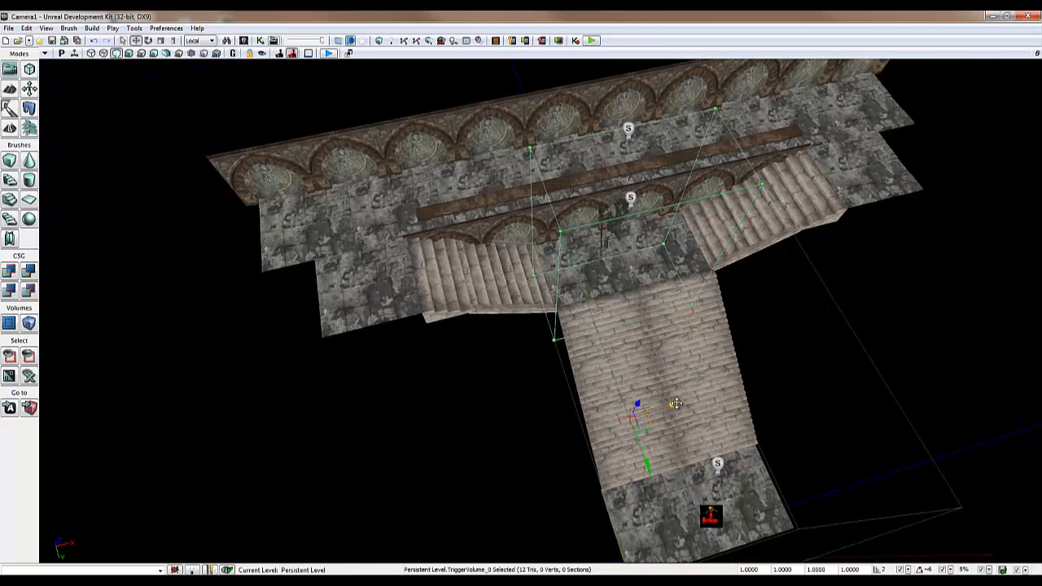
{"action": "left_click_drag", "start_coordinate": [619, 413], "coordinate": [499, 435]}
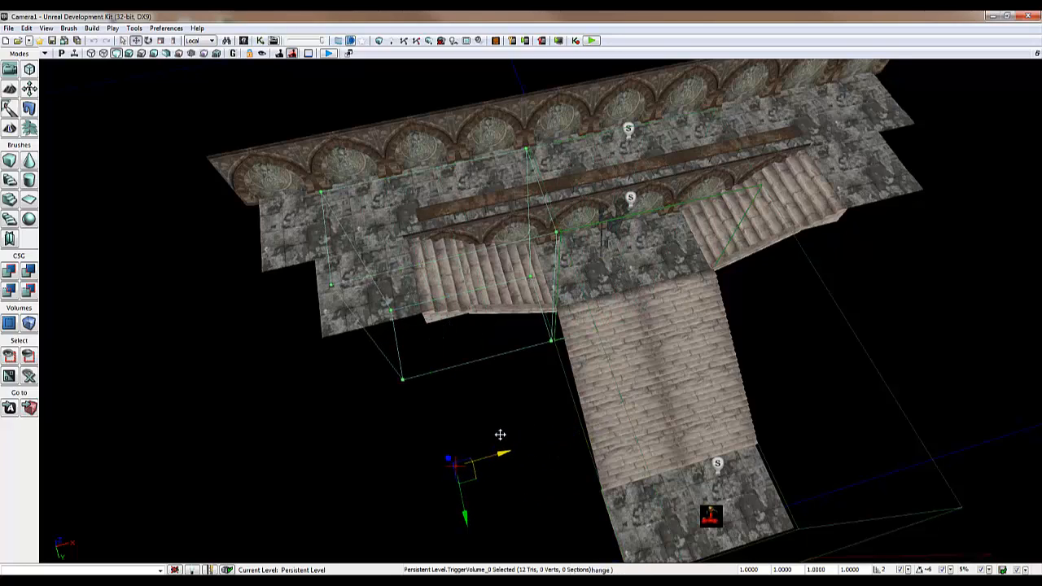
In Geometry Mode, extend the side volume's outer face to the far end of the upper walkway.
{"action": "left_click", "coordinate": [31, 71]}
{"action": "right_click_drag", "start_coordinate": [362, 263], "coordinate": [502, 303]}
{"action": "left_click", "coordinate": [502, 304]}
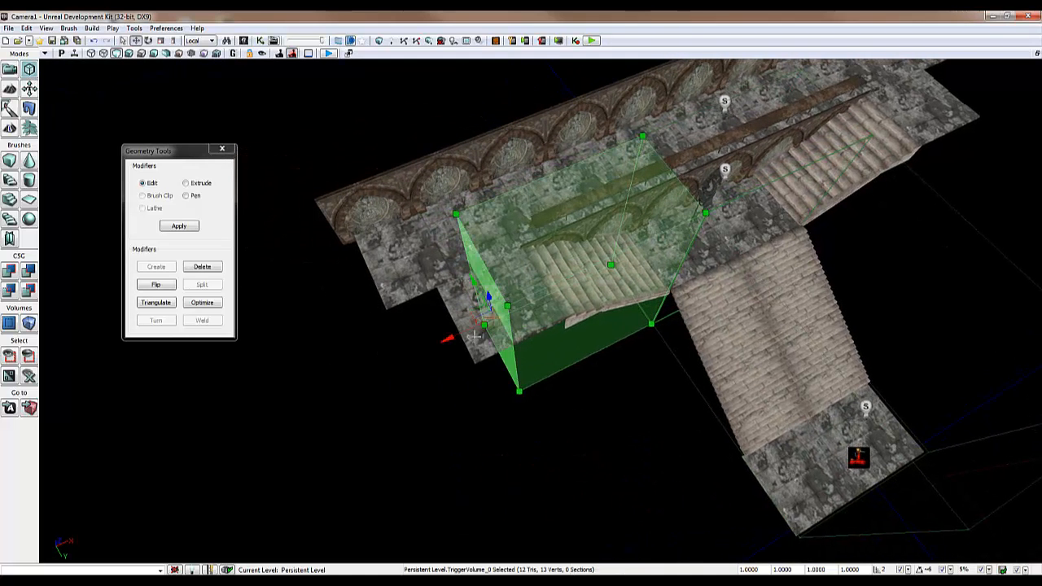
{"action": "left_click_drag", "start_coordinate": [429, 347], "coordinate": [362, 368]}
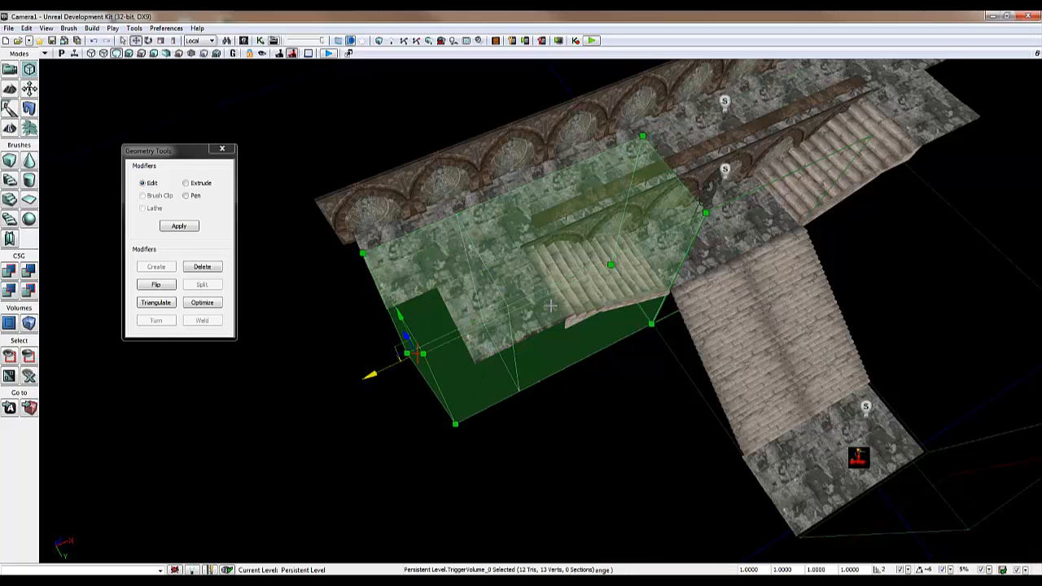
{"action": "left_click", "coordinate": [511, 324]}
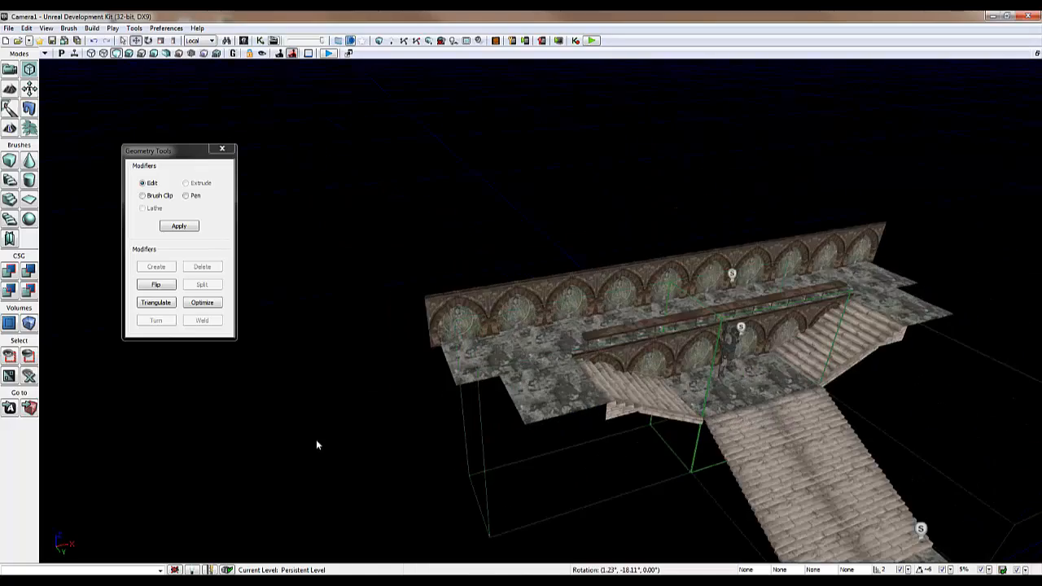
Extend the side volume's inner face across the upper walkway to the back wall, and leave Geometry Mode.
{"action": "left_click_drag", "start_coordinate": [316, 439], "coordinate": [46, 472]}
{"action": "right_click_drag", "start_coordinate": [46, 472], "coordinate": [47, 472]}
{"action": "left_click", "coordinate": [596, 295]}
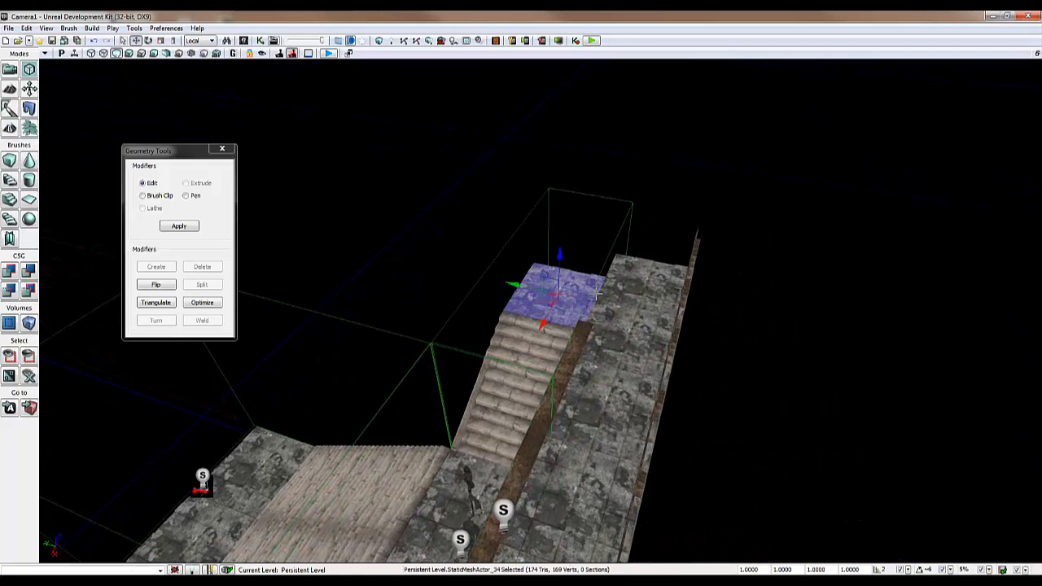
{"action": "left_click", "coordinate": [610, 257]}
{"action": "left_click", "coordinate": [619, 248]}
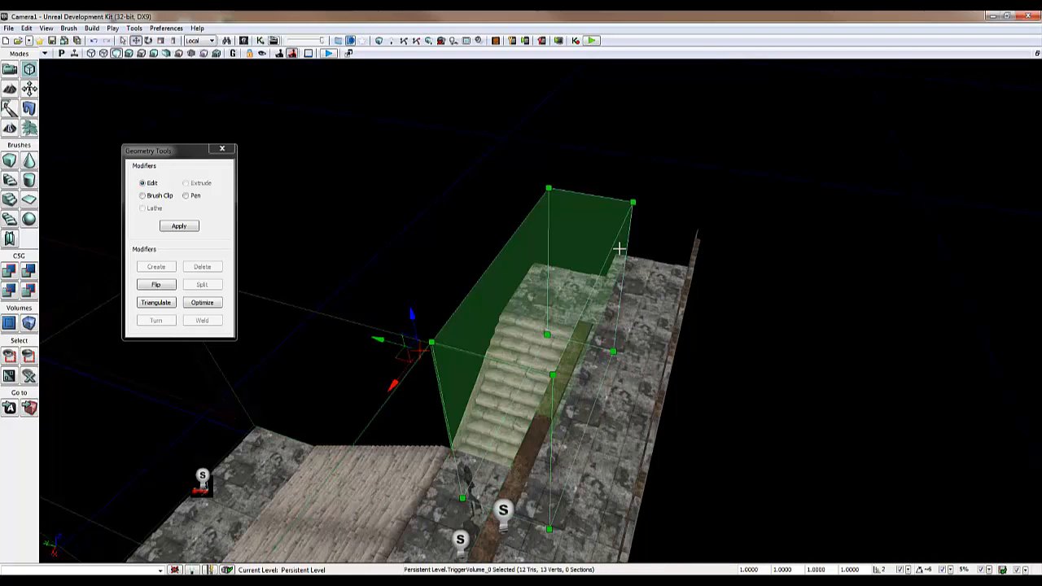
{"action": "left_click", "coordinate": [616, 250]}
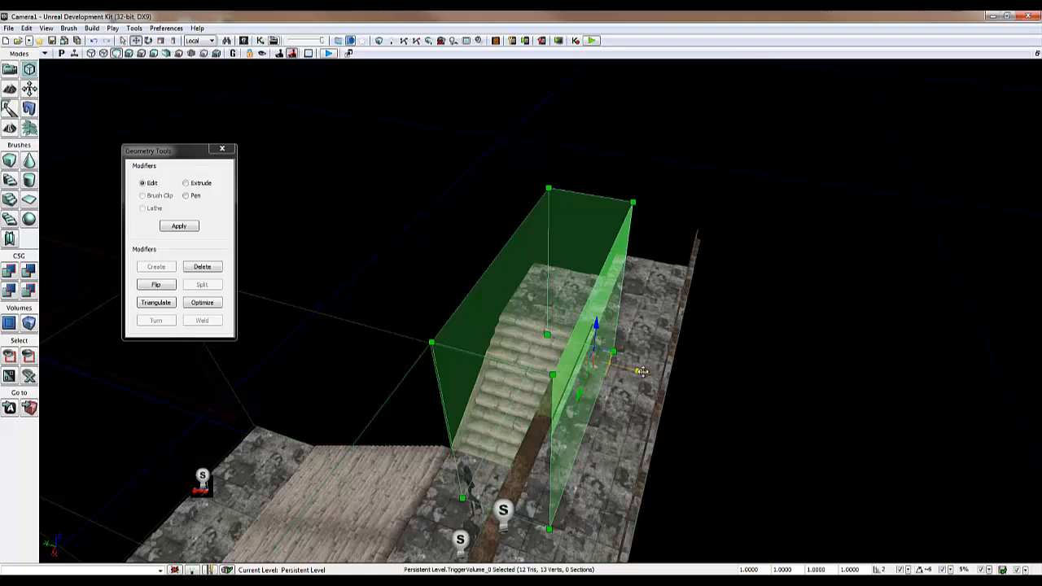
{"action": "left_click_drag", "start_coordinate": [641, 371], "coordinate": [722, 390]}
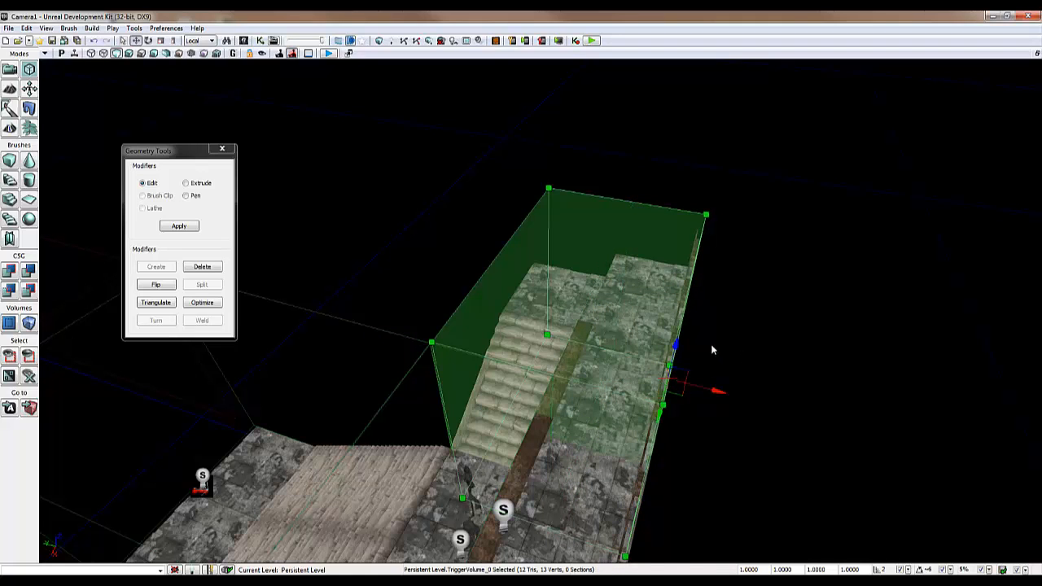
{"action": "left_click_drag", "start_coordinate": [763, 366], "coordinate": [679, 339]}
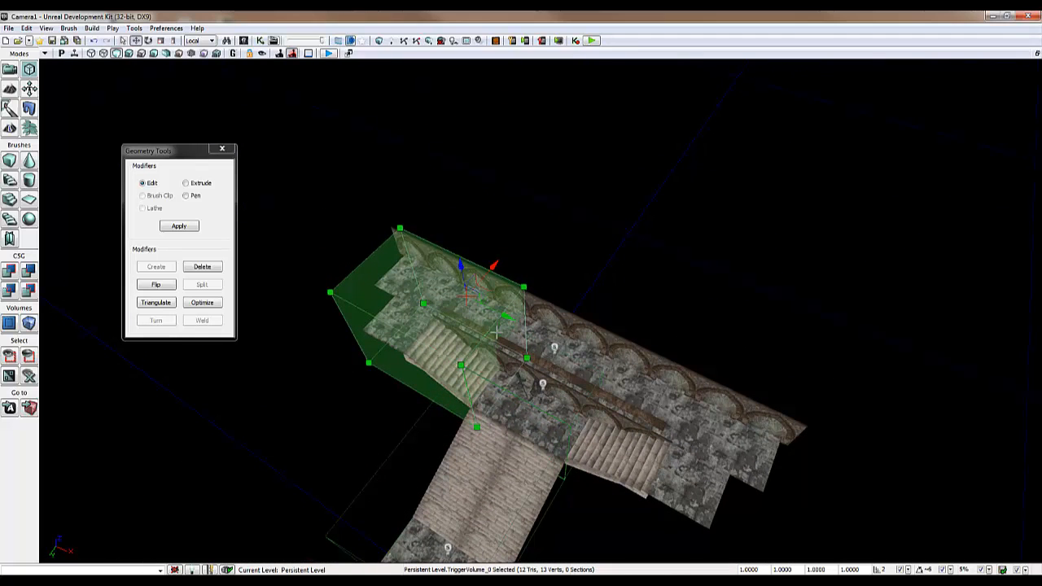
{"action": "left_click", "coordinate": [226, 151]}
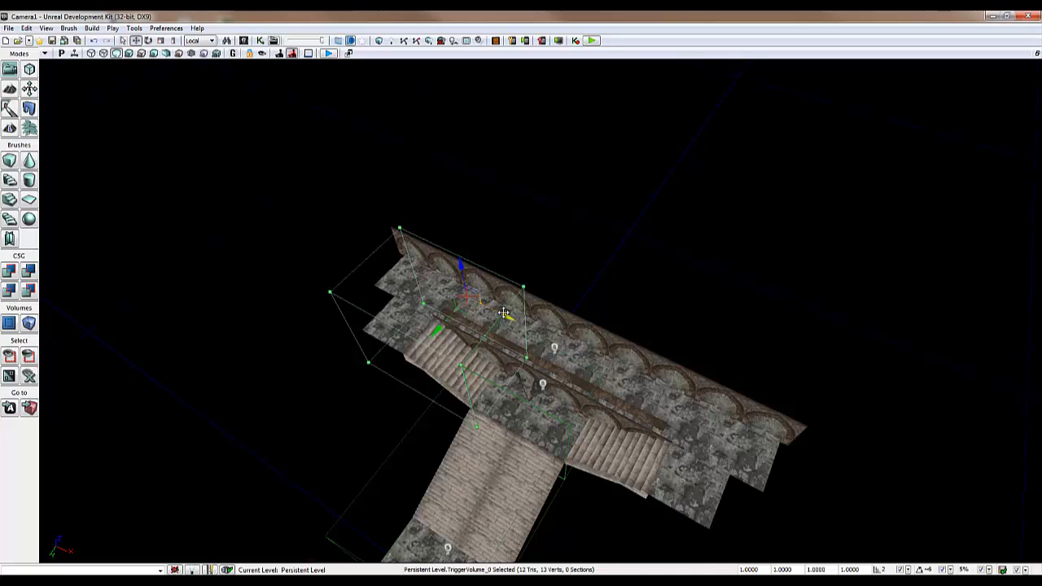
Copy and paste the side TriggerVolume, move the copy over the opposite side staircase and walkway, and deselect it.
{"action": "right_click", "coordinate": [504, 312]}
{"action": "left_click", "coordinate": [541, 256]}
{"action": "right_click", "coordinate": [516, 291]}
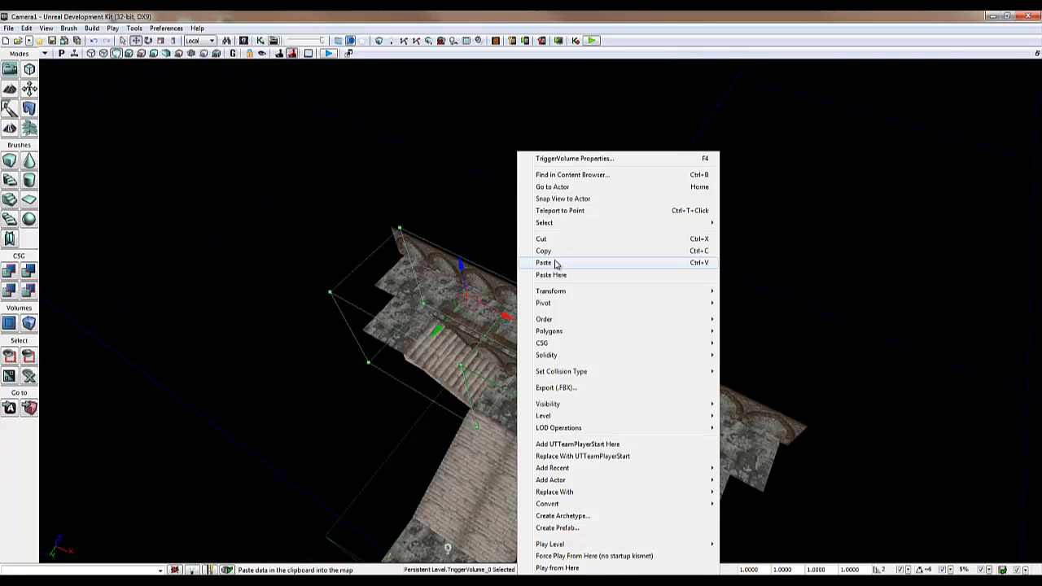
{"action": "left_click", "coordinate": [556, 263]}
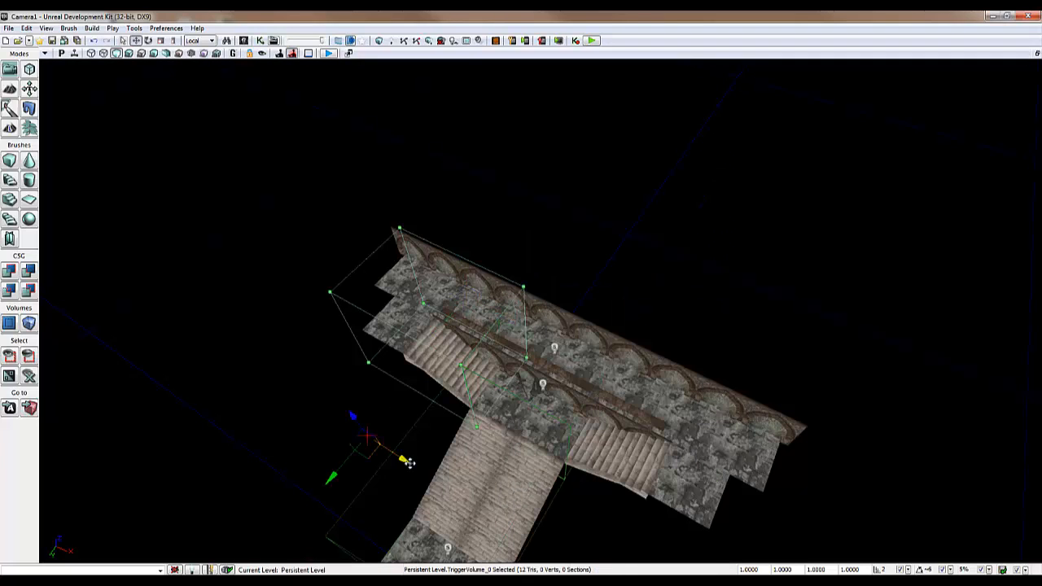
{"action": "left_click_drag", "start_coordinate": [409, 463], "coordinate": [608, 556]}
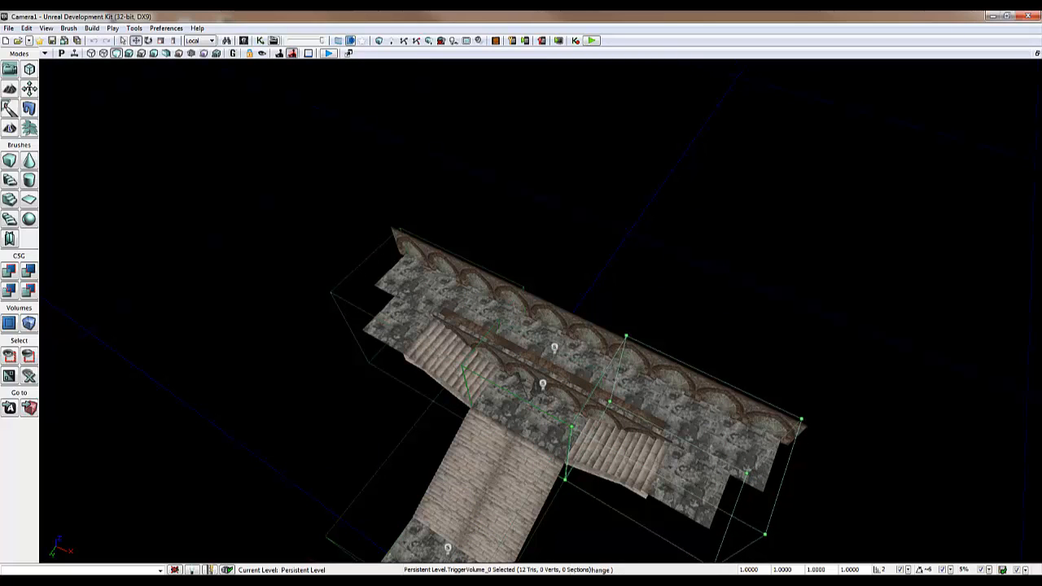
{"action": "left_click", "coordinate": [761, 332]}
{"action": "right_click_drag", "start_coordinate": [502, 367], "coordinate": [535, 331]}
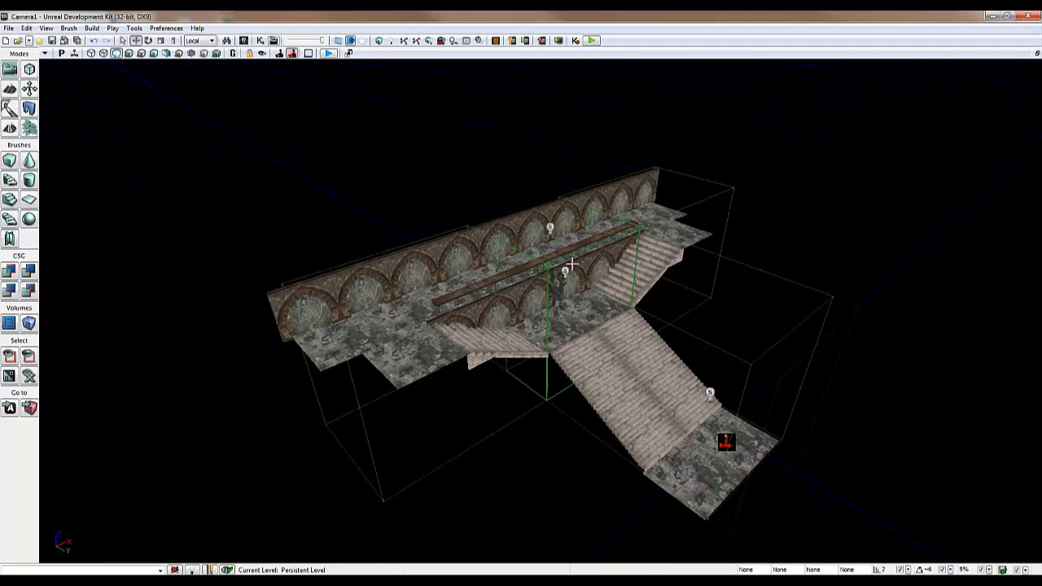
{"action": "right_click_drag", "start_coordinate": [656, 308], "coordinate": [654, 307]}
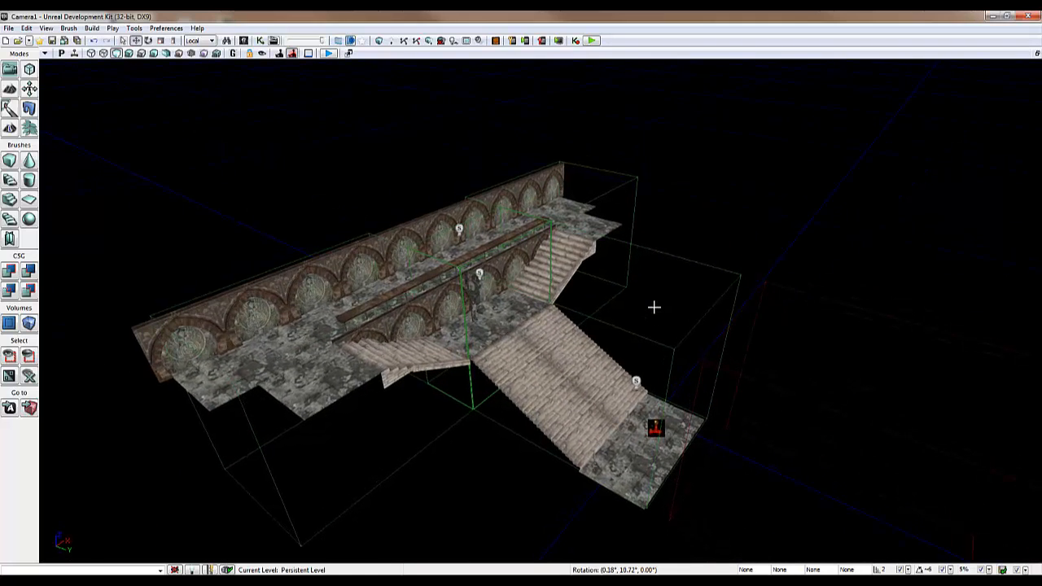
Choose CameraActor from the actor classes, add one on the lower landing, and close the class browser.
{"action": "left_click", "coordinate": [245, 42]}
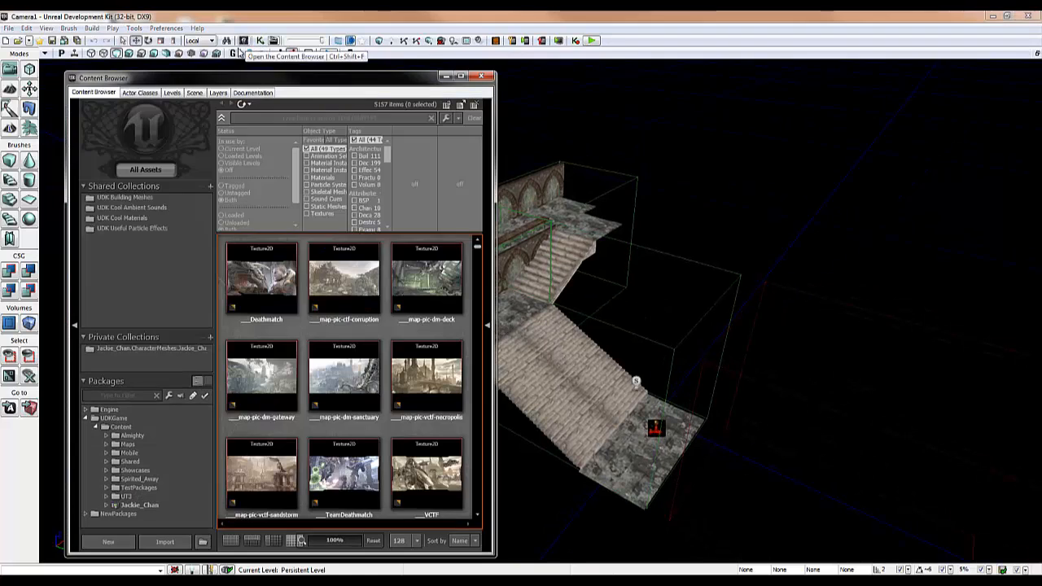
{"action": "left_click", "coordinate": [140, 92]}
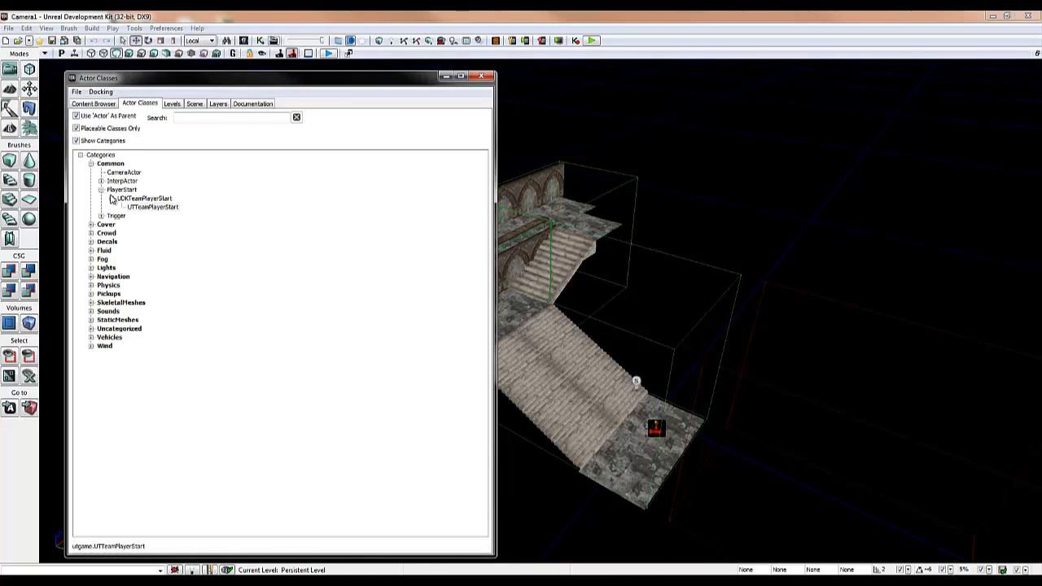
{"action": "left_click", "coordinate": [102, 190]}
{"action": "left_click", "coordinate": [123, 173]}
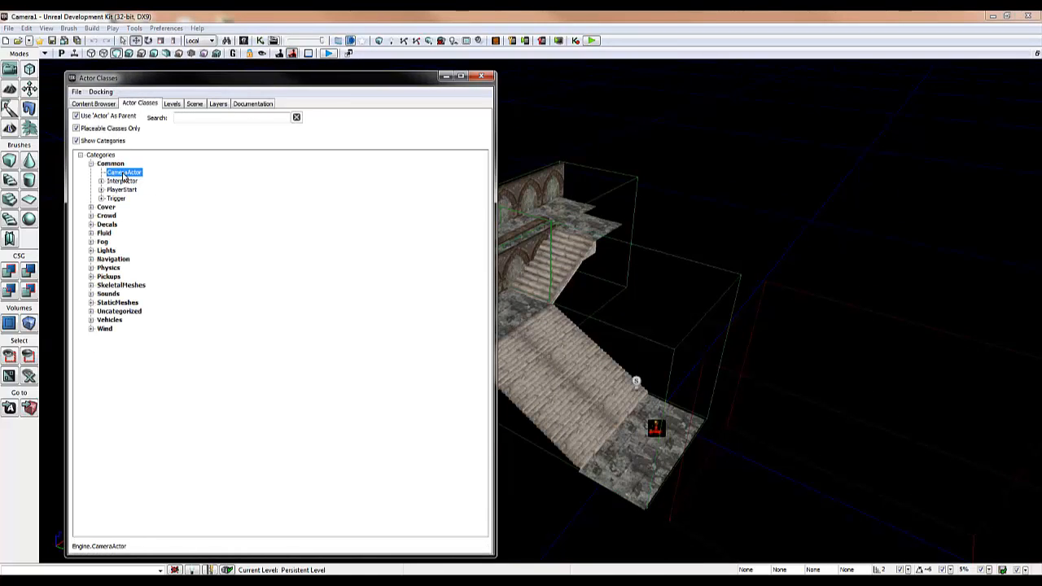
{"action": "left_click", "coordinate": [678, 343]}
{"action": "right_click", "coordinate": [678, 343]}
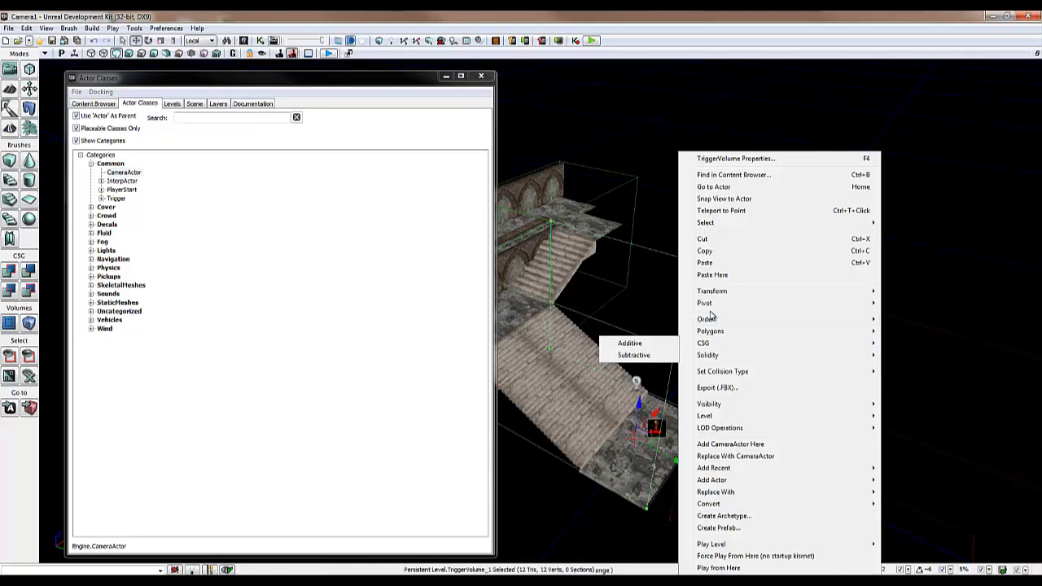
{"action": "left_click", "coordinate": [753, 445]}
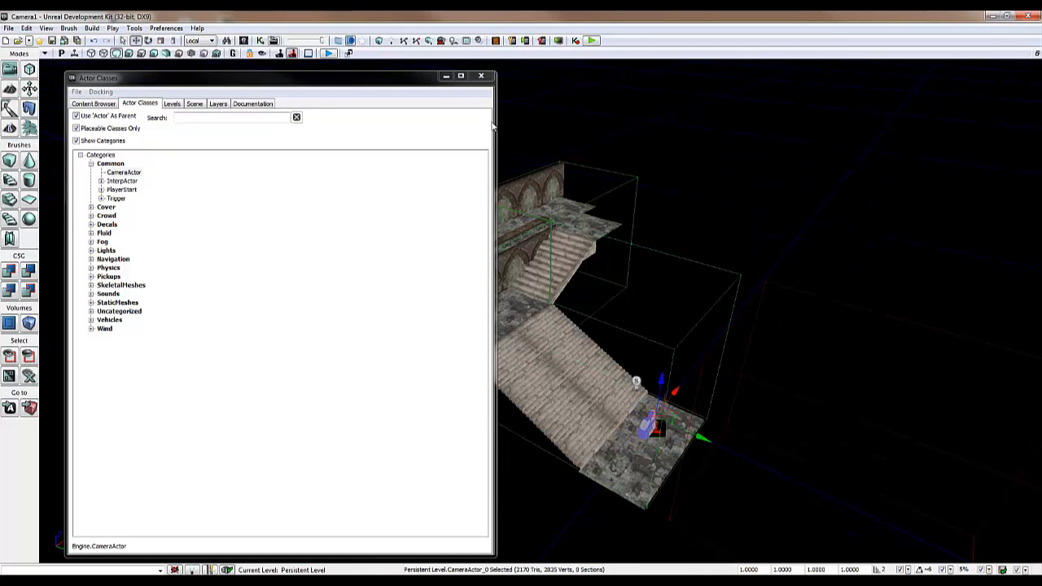
{"action": "left_click", "coordinate": [481, 77]}
Lock the CameraActor to the view, frame the main staircase from in front of the lower landing, and unlock it.
{"action": "right_click_drag", "start_coordinate": [672, 322], "coordinate": [513, 343]}
{"action": "key", "text": "w"}
{"action": "key", "text": "d"}
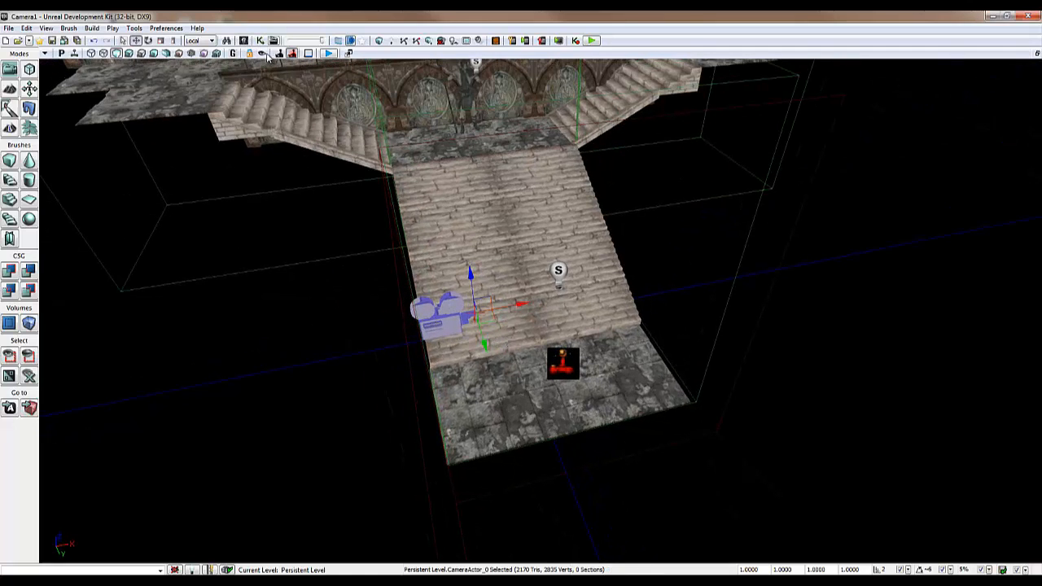
{"action": "right_click_drag", "start_coordinate": [472, 243], "coordinate": [484, 151]}
{"action": "key", "text": "w"}
{"action": "key", "text": "w"}
{"action": "key", "text": "s"}
{"action": "key", "text": "w"}
{"action": "key", "text": "s"}
{"action": "key", "text": "s"}
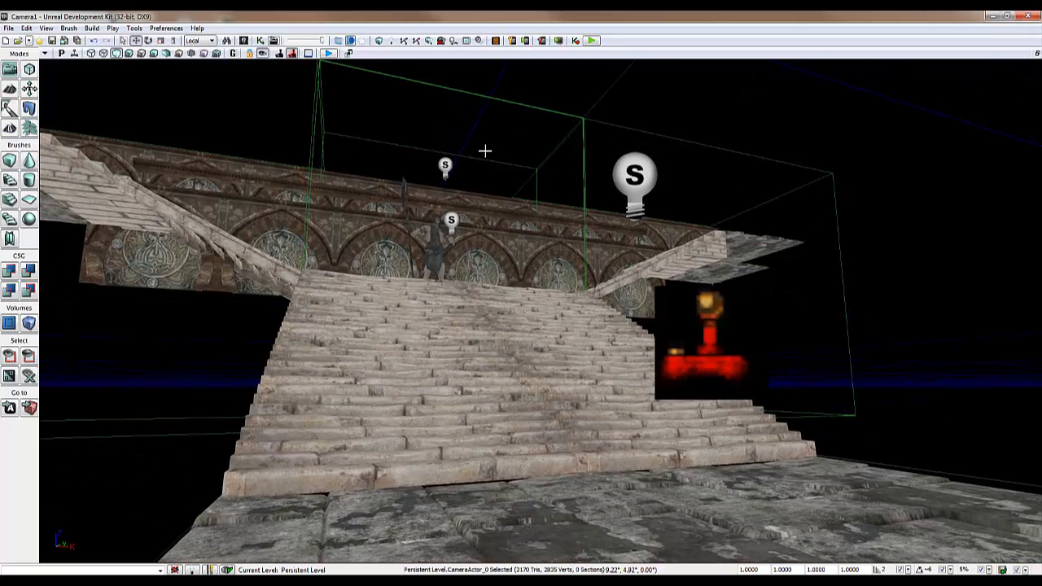
{"action": "left_click", "coordinate": [262, 53]}
Duplicate the CameraActor by copy and paste, and use the view lock to frame the middle landing head-on with the copy.
{"action": "right_click_drag", "start_coordinate": [440, 403], "coordinate": [646, 348]}
{"action": "right_click", "coordinate": [769, 299]}
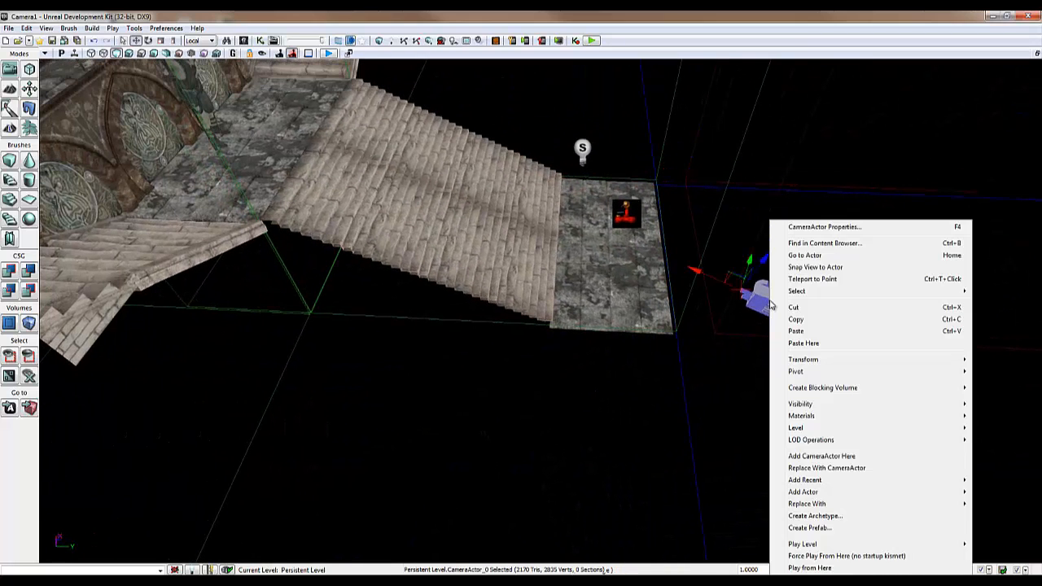
{"action": "left_click", "coordinate": [739, 323]}
{"action": "right_click", "coordinate": [740, 326]}
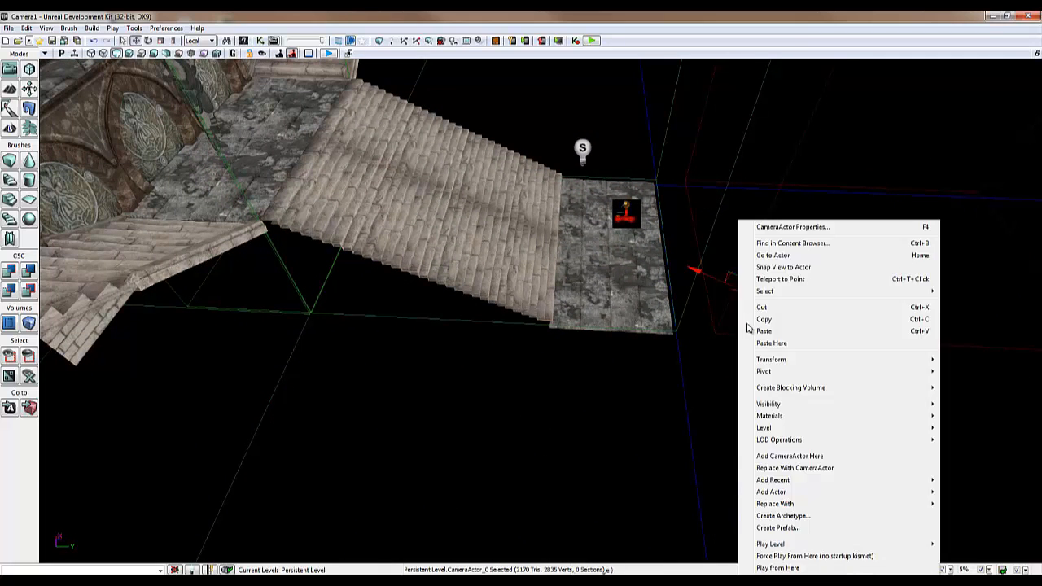
{"action": "left_click", "coordinate": [770, 332]}
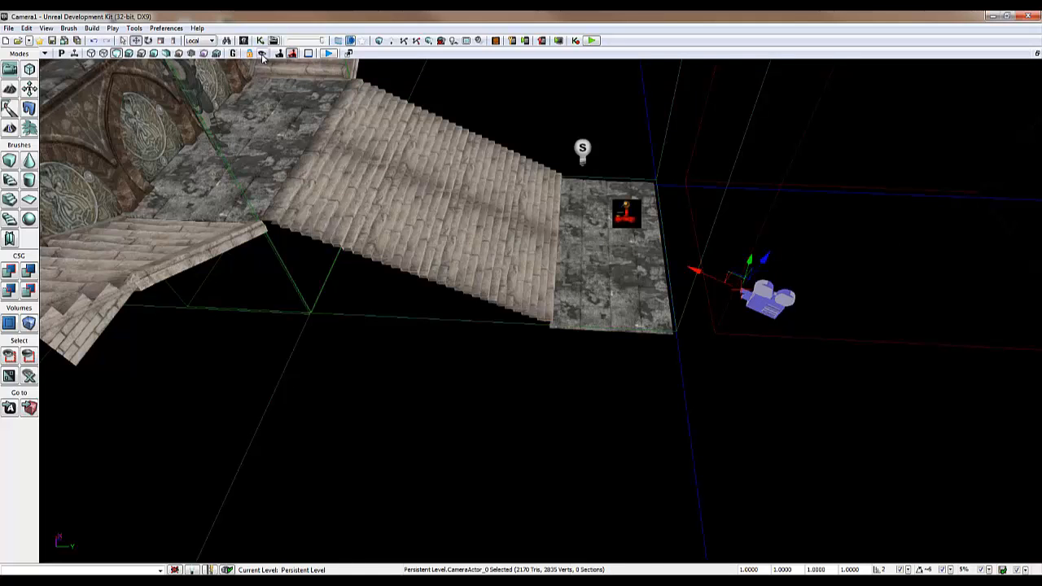
{"action": "right_click_drag", "start_coordinate": [498, 322], "coordinate": [284, 215]}
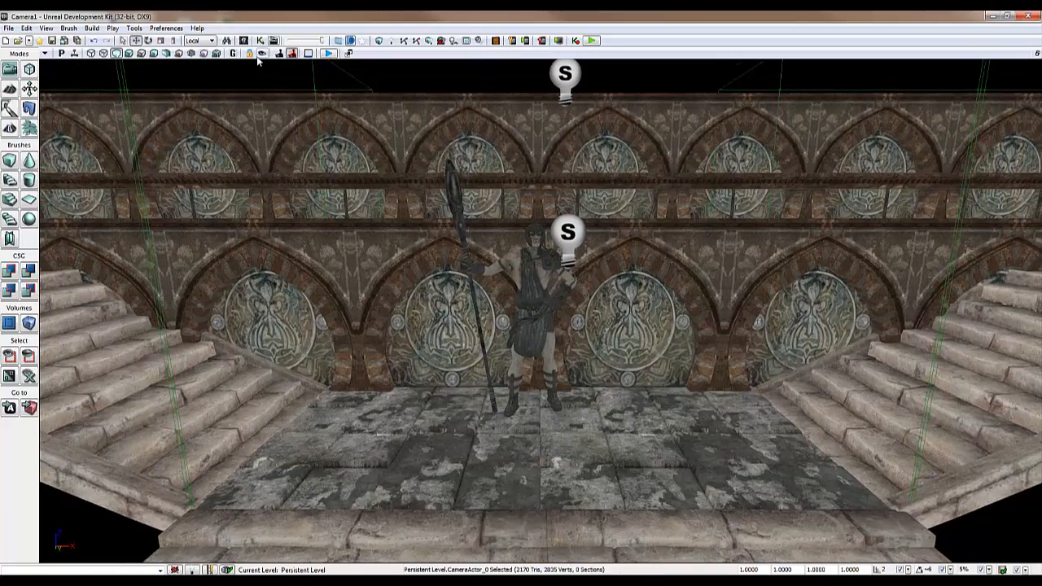
Paste a third CameraActor and use the view lock to frame one side staircase and the walkway from its end.
{"action": "right_click_drag", "start_coordinate": [485, 293], "coordinate": [578, 258]}
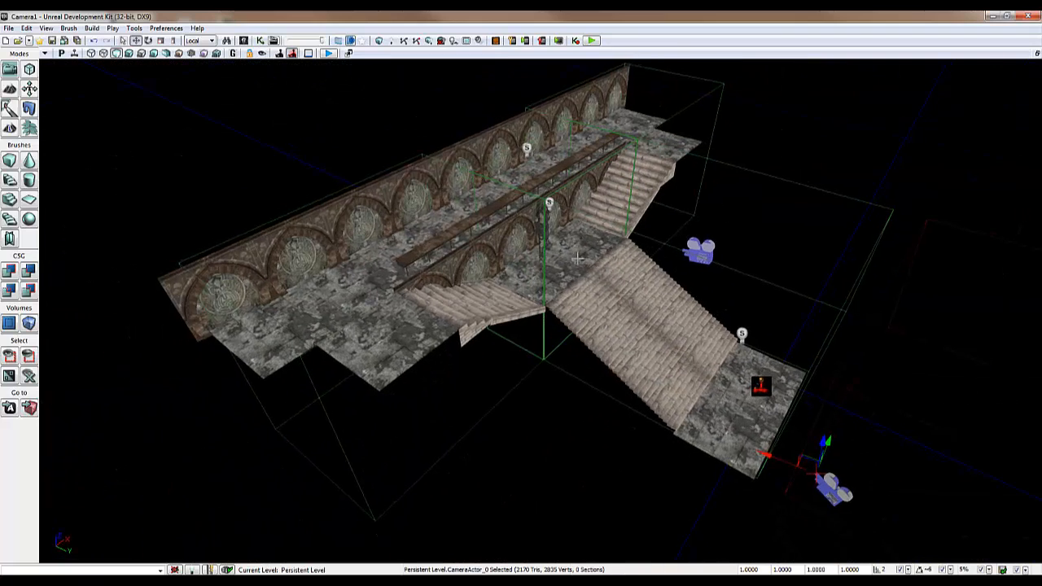
{"action": "left_click", "coordinate": [694, 253]}
{"action": "right_click", "coordinate": [699, 253]}
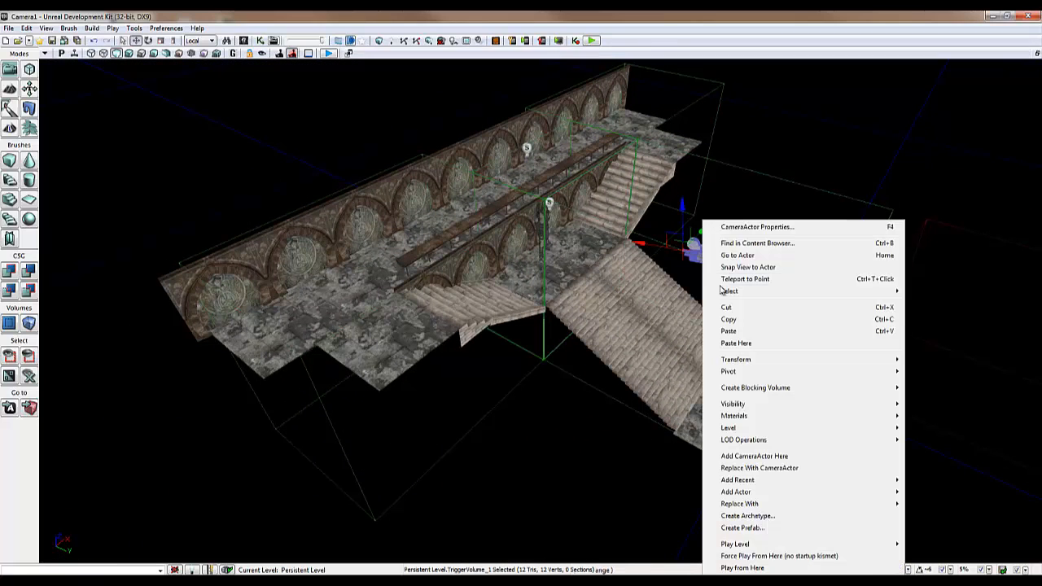
{"action": "left_click", "coordinate": [729, 332]}
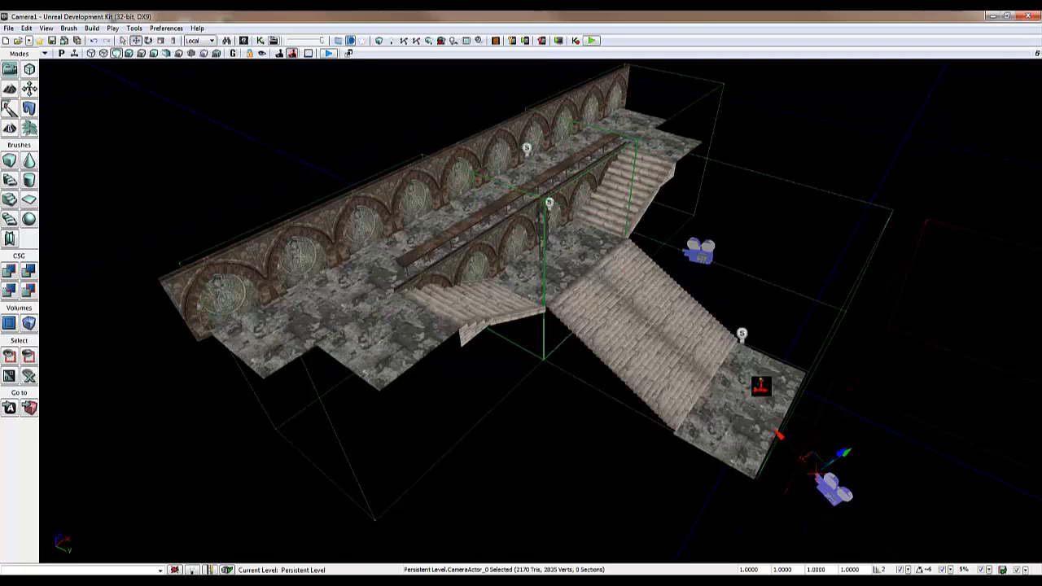
{"action": "left_click", "coordinate": [263, 54]}
{"action": "right_click_drag", "start_coordinate": [451, 261], "coordinate": [478, 243]}
{"action": "key", "text": "w"}
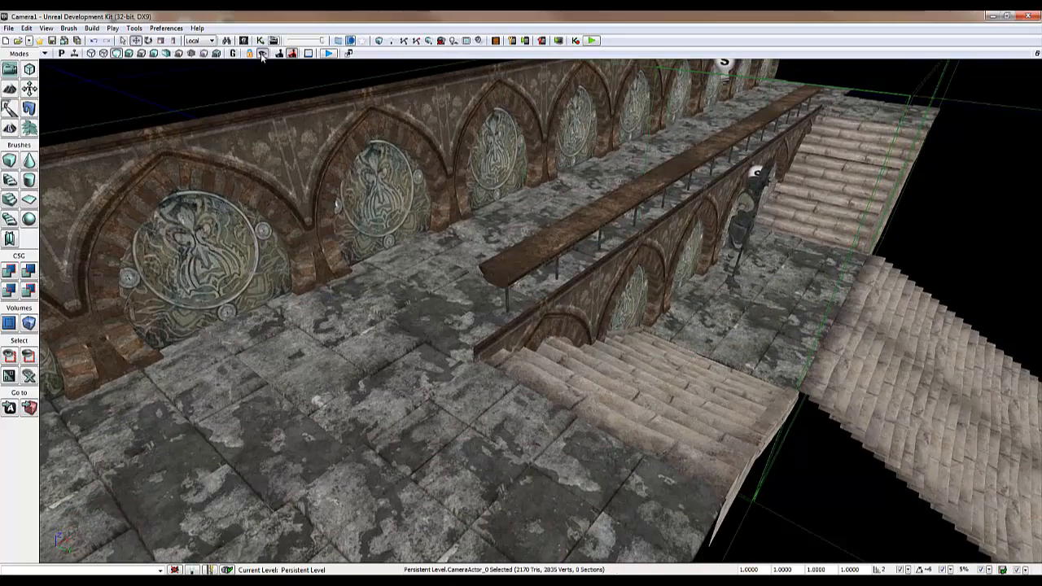
Paste a fourth CameraActor, use the view lock to frame the opposite side staircase and walkway from above, and deselect it.
{"action": "right_click_drag", "start_coordinate": [405, 221], "coordinate": [179, 294]}
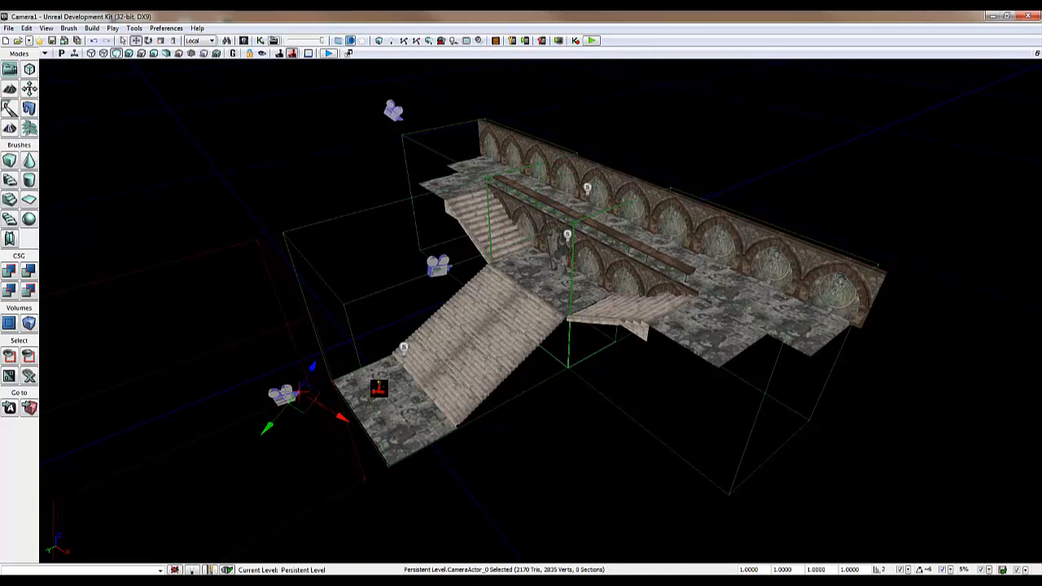
{"action": "right_click", "coordinate": [287, 379]}
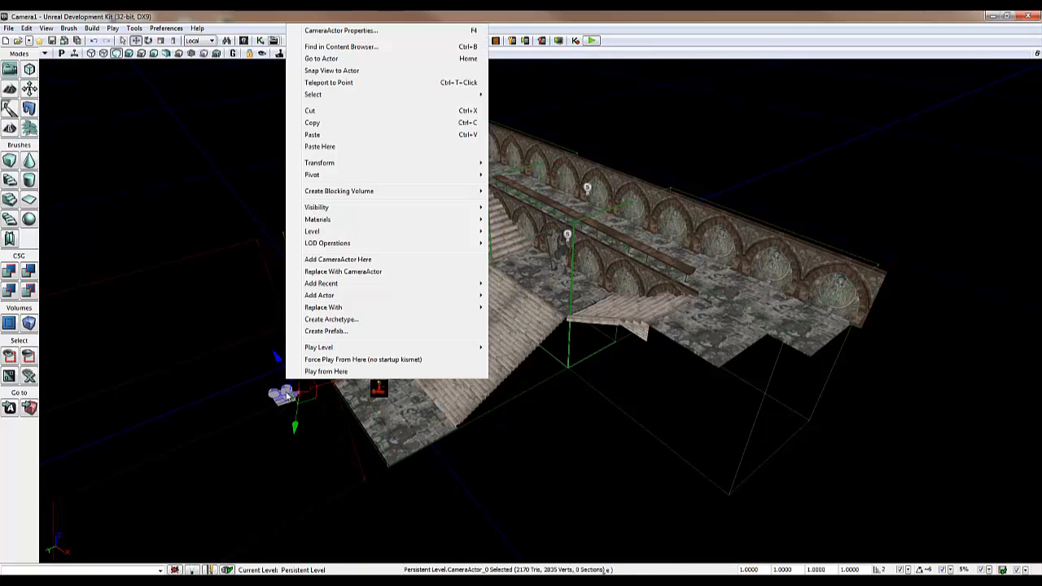
{"action": "left_click", "coordinate": [321, 146]}
{"action": "left_click", "coordinate": [262, 54]}
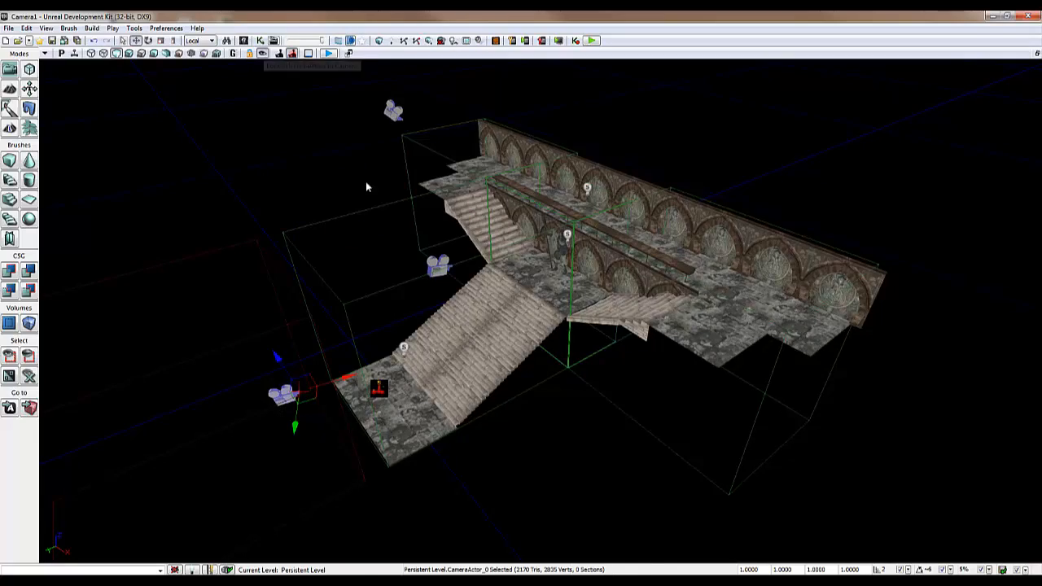
{"action": "right_click_drag", "start_coordinate": [482, 263], "coordinate": [471, 243]}
{"action": "key", "text": "w"}
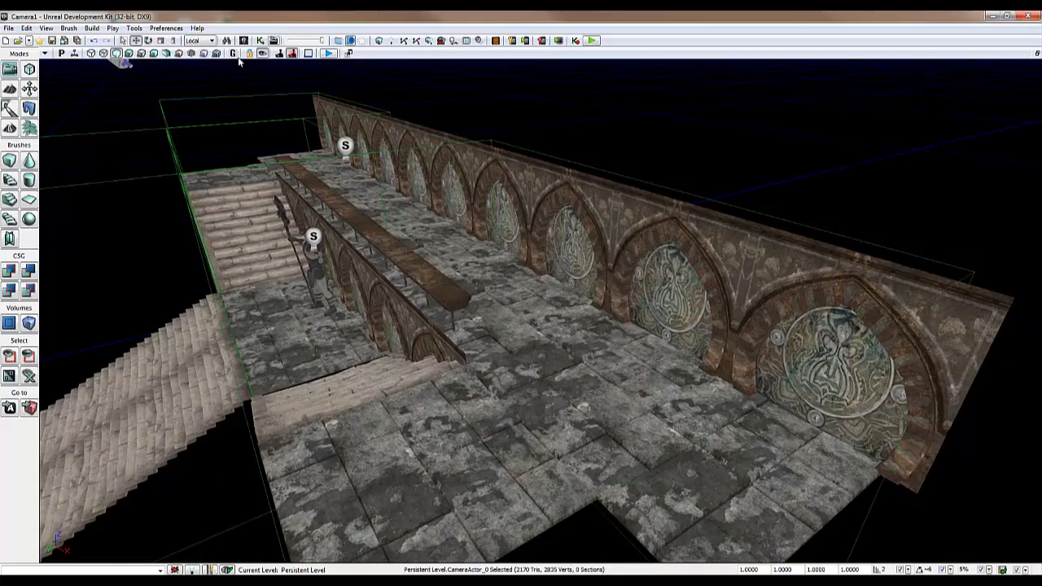
{"action": "right_click_drag", "start_coordinate": [357, 223], "coordinate": [360, 326]}
{"action": "key", "text": "s"}
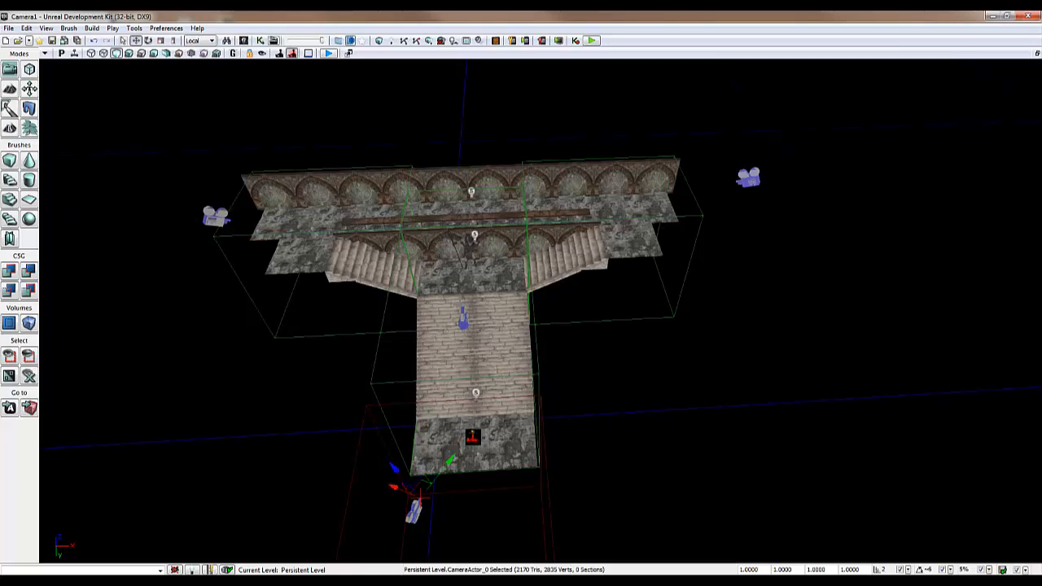
{"action": "left_click", "coordinate": [593, 402]}
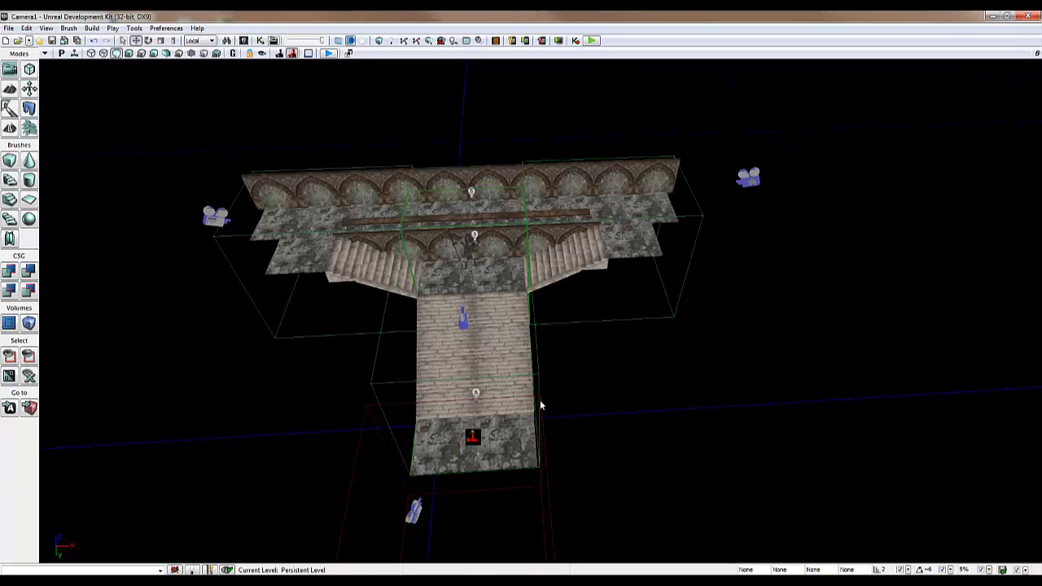
Open the Kismet editor and move its window aside so the level remains accessible.
{"action": "mouse_move", "coordinate": [525, 404]}
{"action": "right_mouse_down"}
{"action": "mouse_move", "coordinate": [447, 404]}
{"action": "mouse_move", "coordinate": [526, 400]}
{"action": "right_mouse_up"}
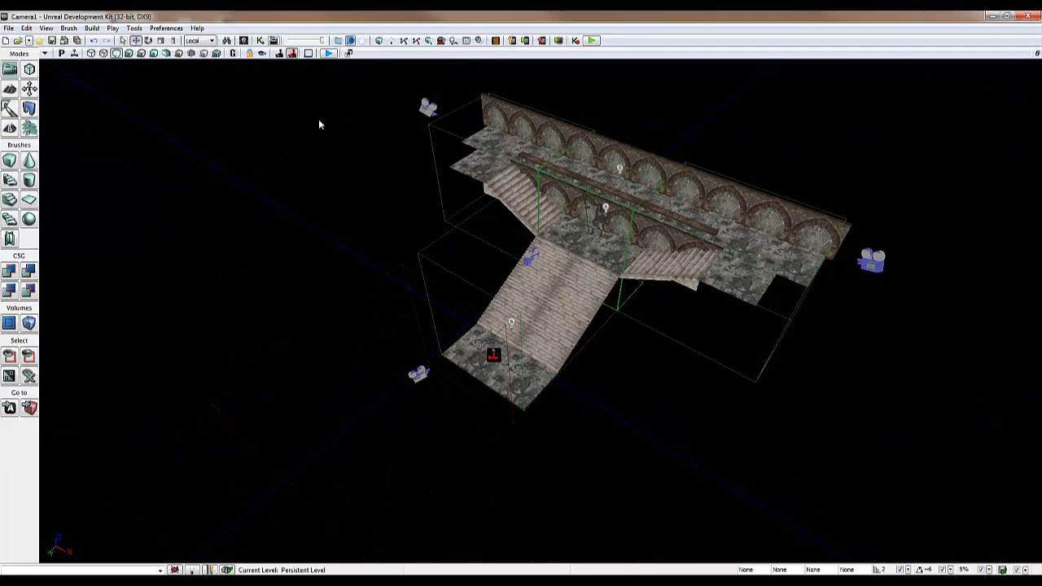
{"action": "left_click", "coordinate": [261, 41]}
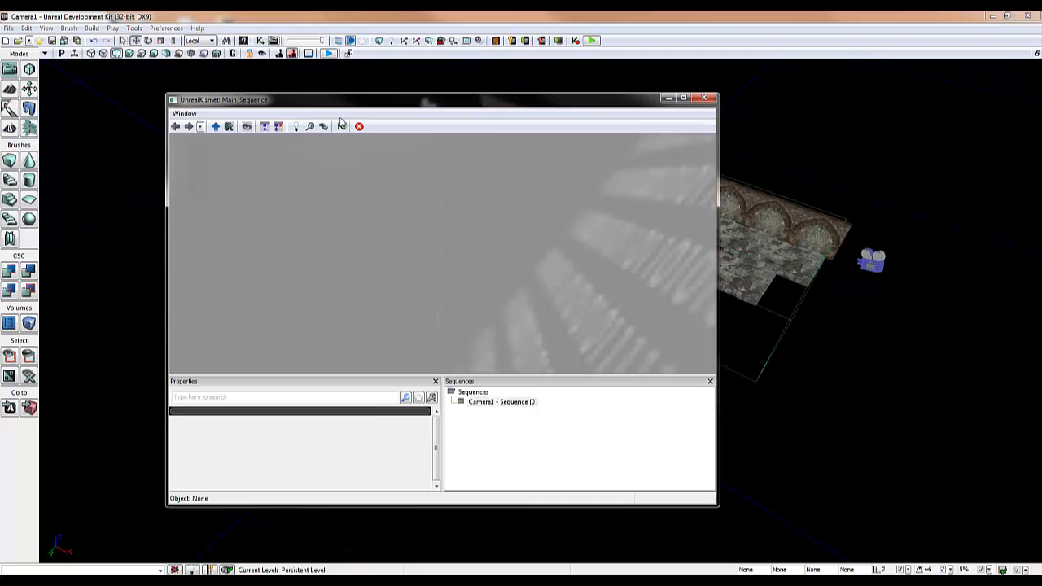
{"action": "left_click_drag", "start_coordinate": [285, 104], "coordinate": [153, 97]}
{"action": "right_click_drag", "start_coordinate": [598, 335], "coordinate": [673, 302]}
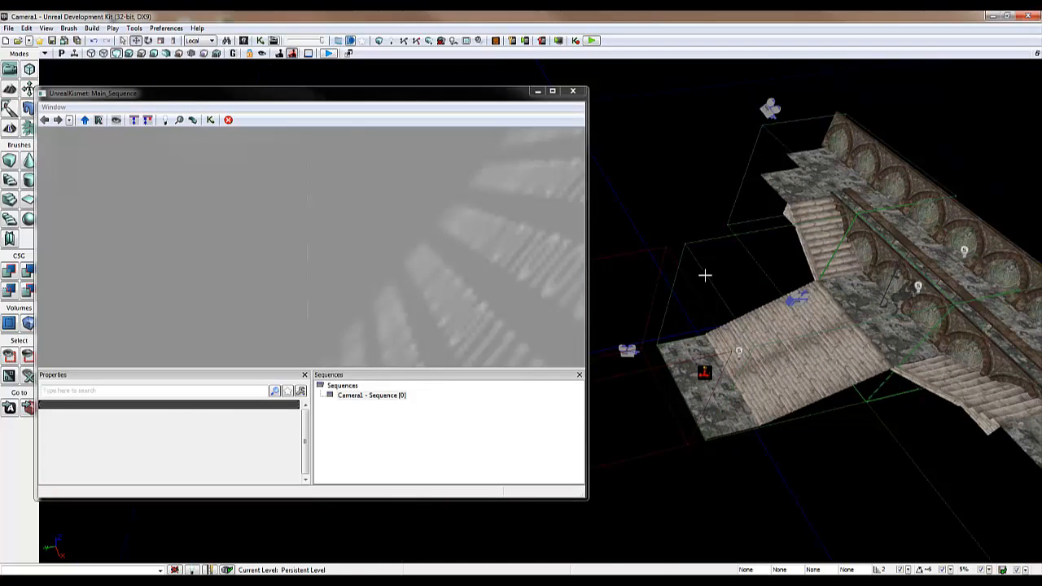
Add a Touch event in Kismet for the TriggerVolume covering the lower landing and main staircase.
{"action": "left_click", "coordinate": [702, 239]}
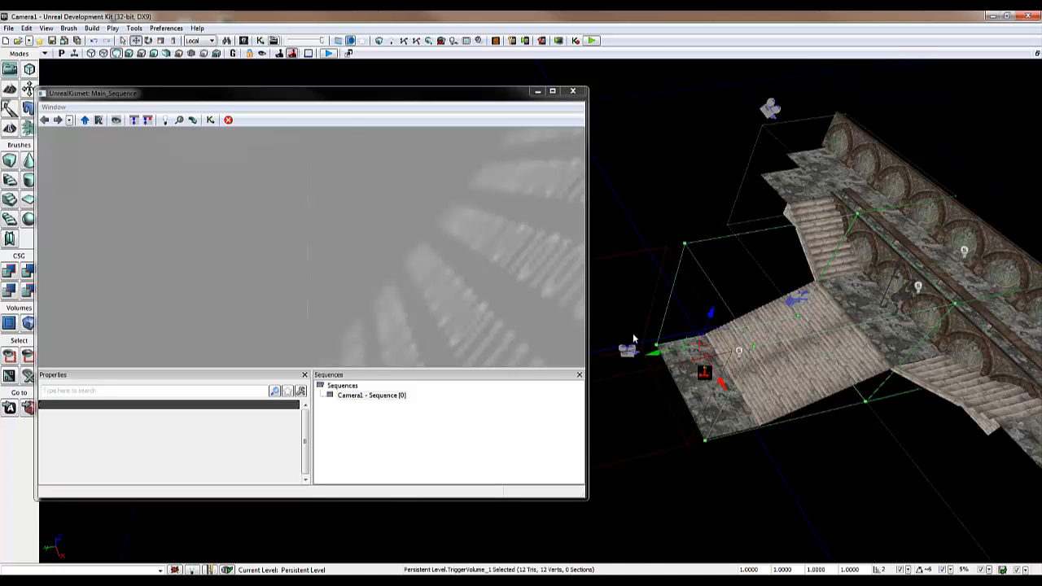
{"action": "right_click_drag", "start_coordinate": [633, 339], "coordinate": [571, 336]}
{"action": "right_click", "coordinate": [249, 193]}
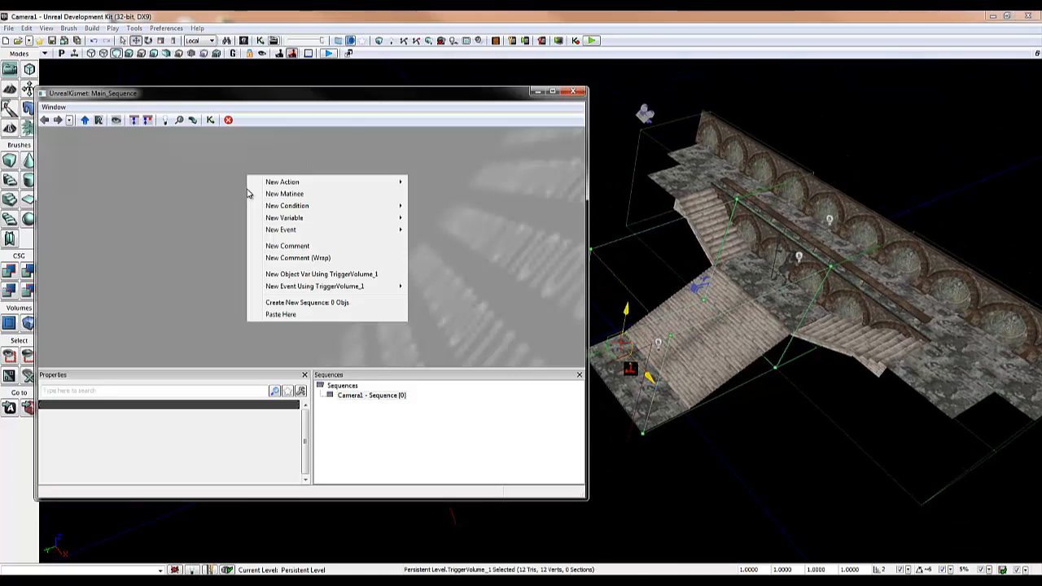
{"action": "mouse_move", "coordinate": [292, 289]}
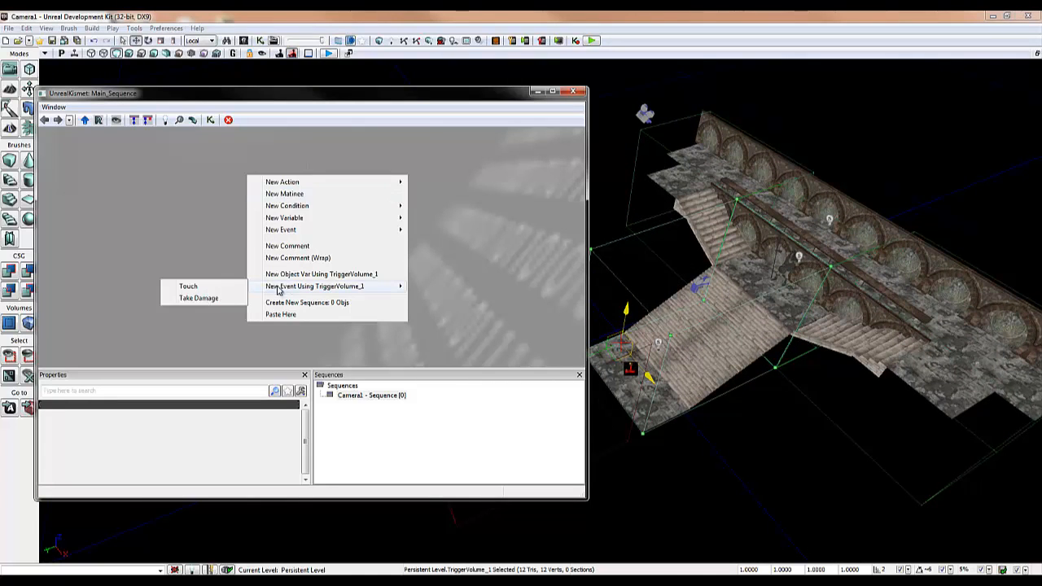
{"action": "left_click", "coordinate": [189, 286]}
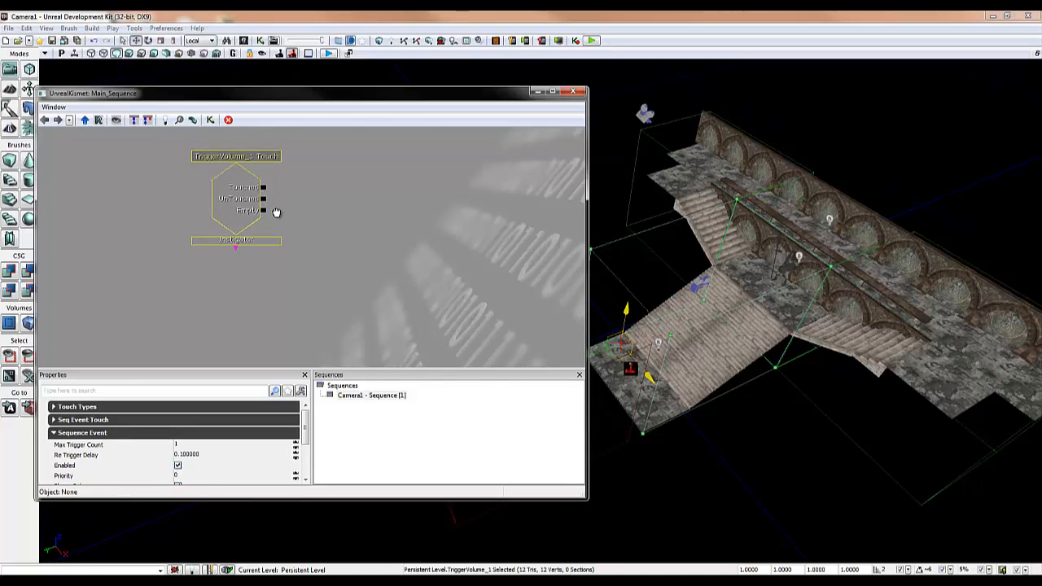
{"action": "left_click_drag", "start_coordinate": [277, 212], "coordinate": [272, 243]}
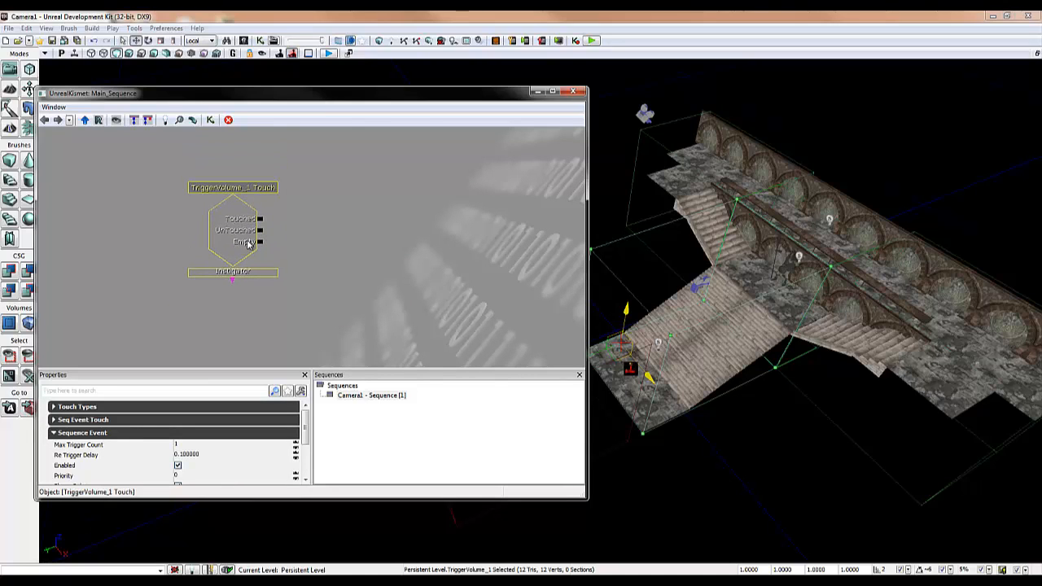
Set the Touch event's Max Trigger Count to 0 and deselect the event.
{"action": "left_click", "coordinate": [78, 435]}
{"action": "left_click", "coordinate": [78, 435]}
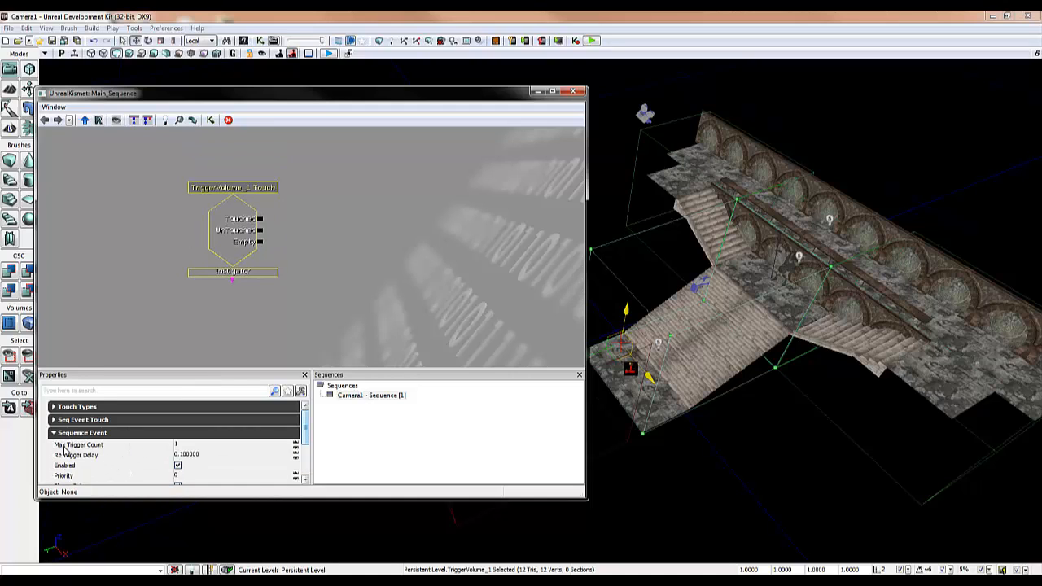
{"action": "left_click", "coordinate": [194, 447]}
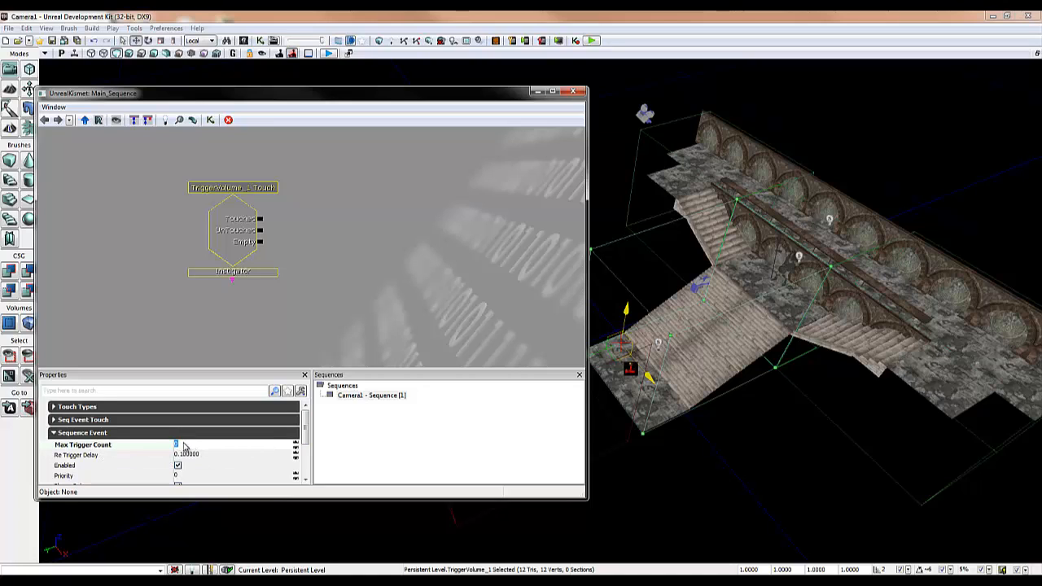
{"action": "left_click", "coordinate": [322, 238]}
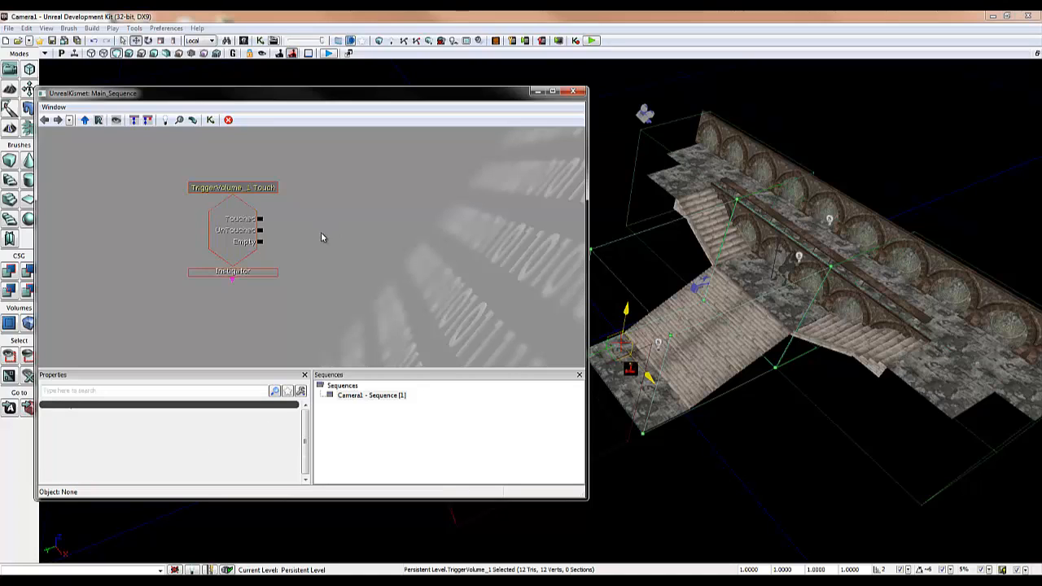
Add a Set Camera Target action beside the Touch event.
{"action": "right_click", "coordinate": [322, 188]}
{"action": "mouse_move", "coordinate": [380, 178]}
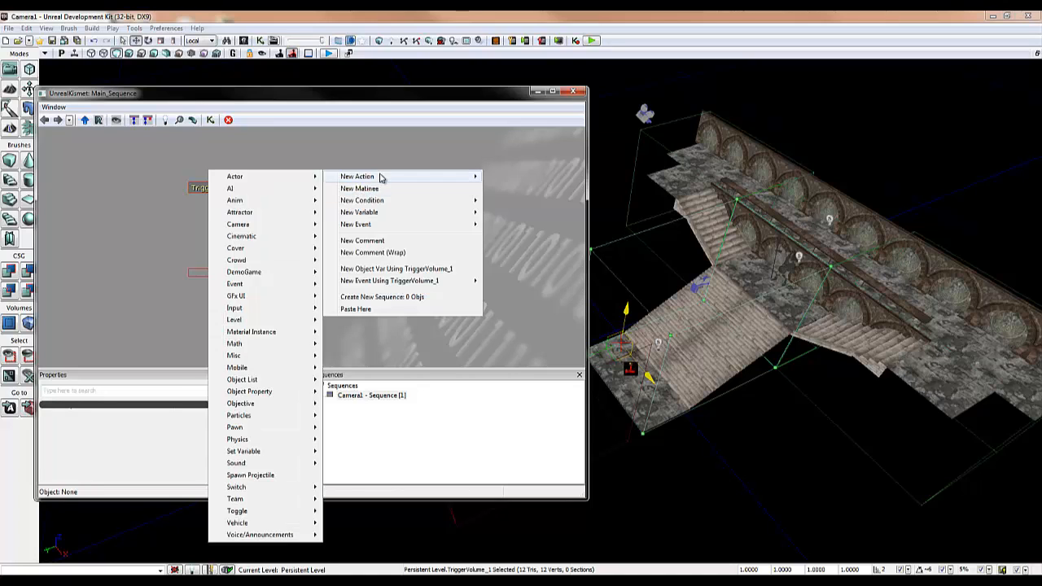
{"action": "mouse_move", "coordinate": [249, 225]}
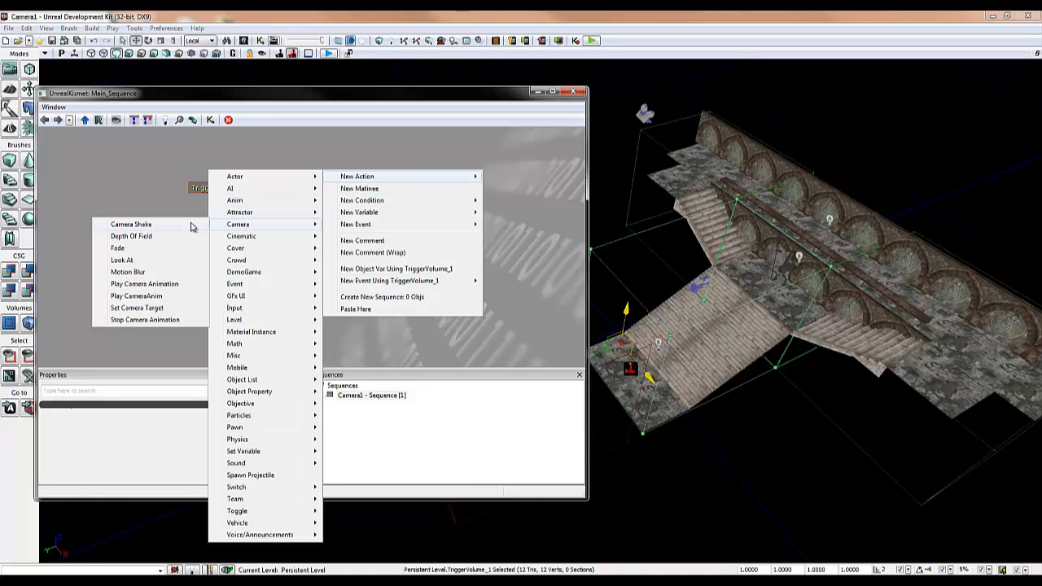
{"action": "left_click", "coordinate": [130, 308]}
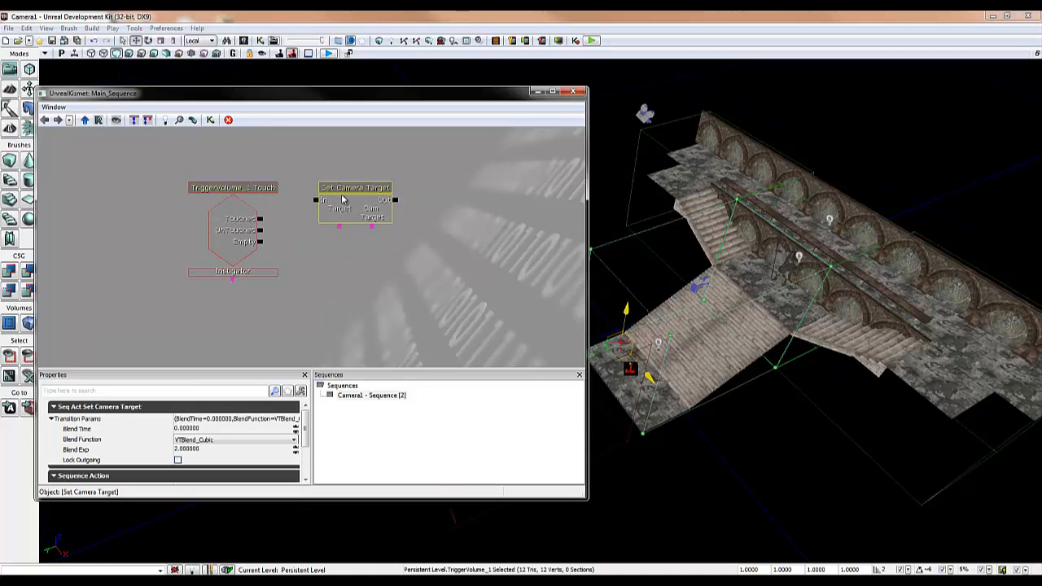
Wire the event's Touched output to the Set Camera Target input and add a Player variable with All Players turned off.
{"action": "left_click_drag", "start_coordinate": [259, 220], "coordinate": [328, 212]}
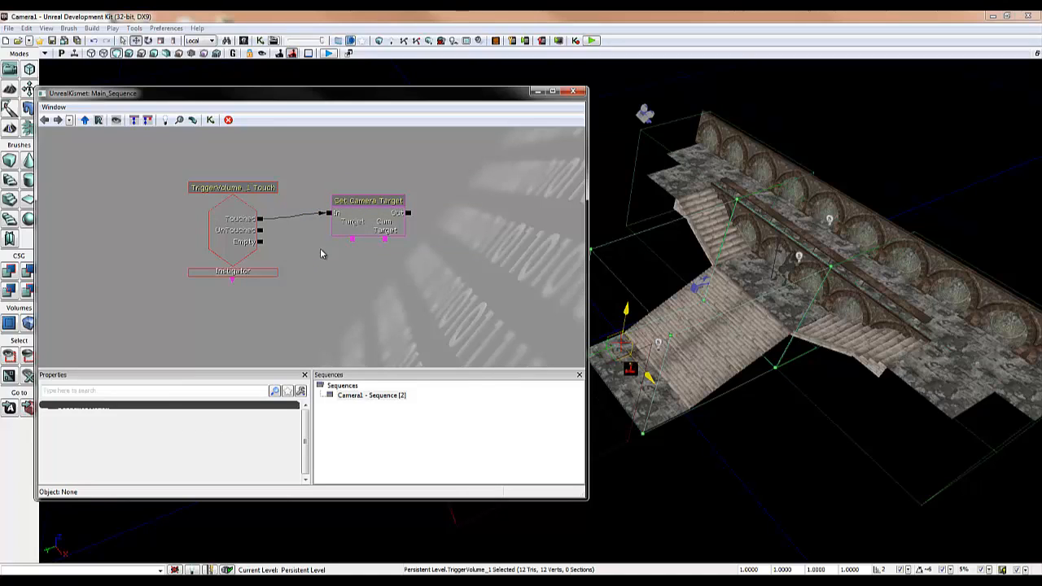
{"action": "right_click", "coordinate": [320, 237]}
{"action": "mouse_move", "coordinate": [363, 280]}
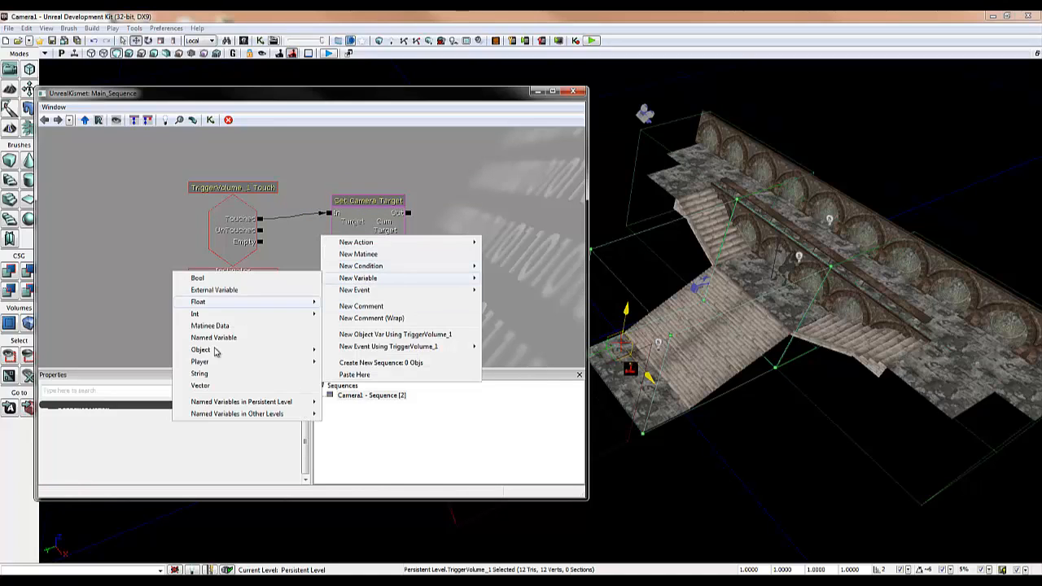
{"action": "mouse_move", "coordinate": [207, 367]}
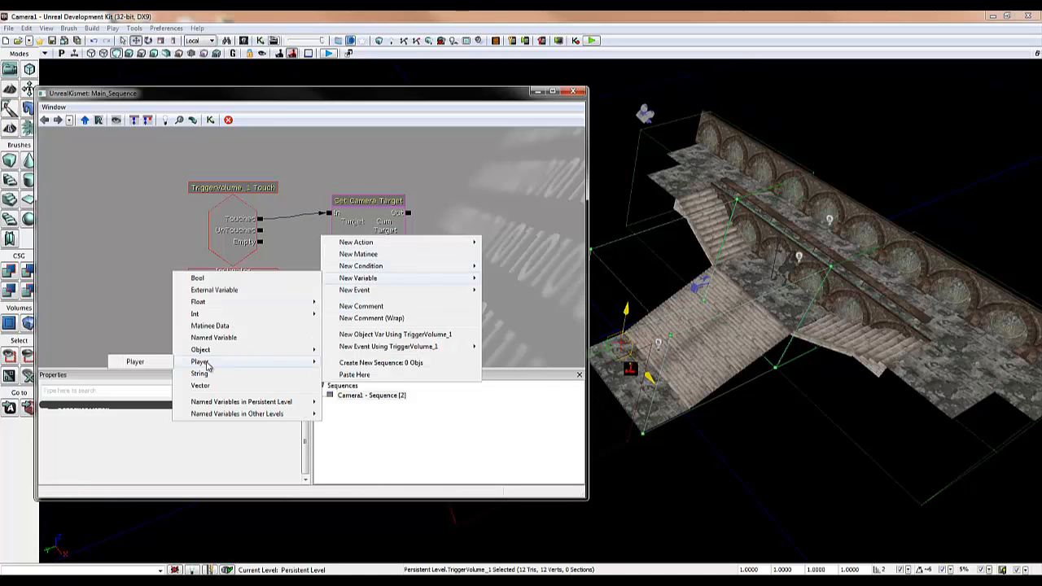
{"action": "left_click", "coordinate": [137, 362]}
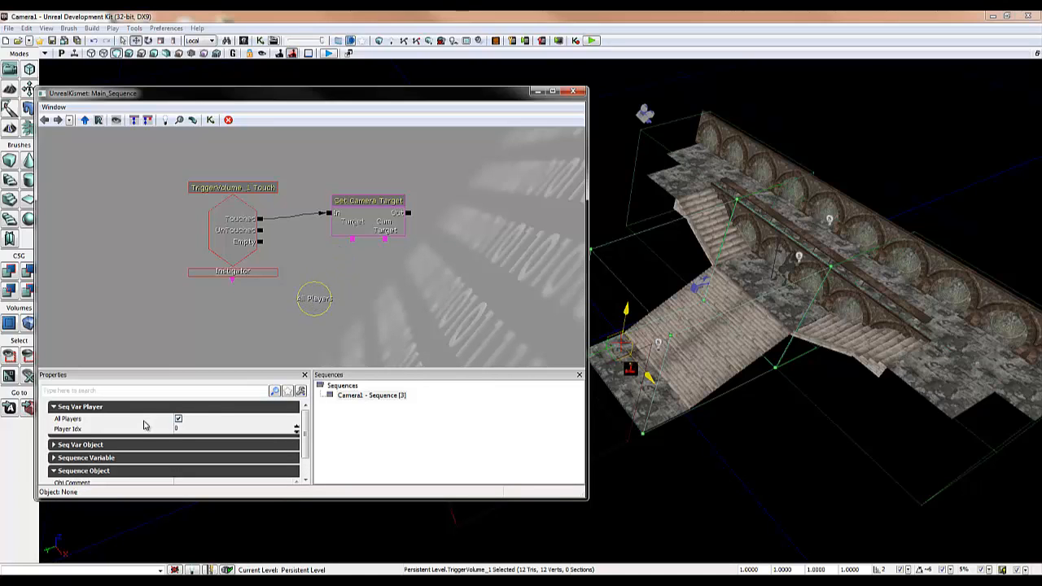
{"action": "left_click", "coordinate": [179, 418]}
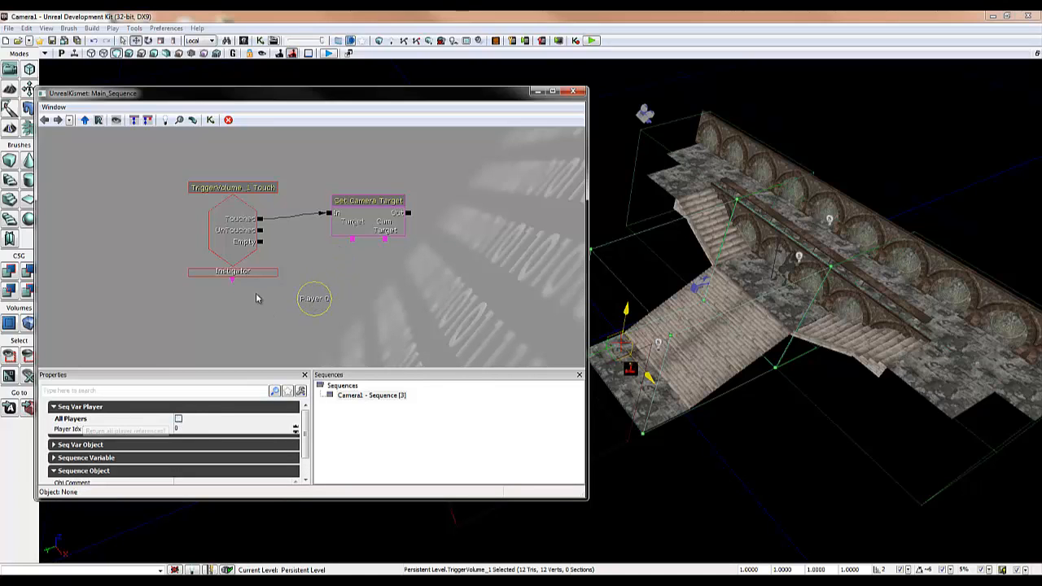
Link the Player variable to the Set Camera Target action's Target and to the Touch event's Instigator.
{"action": "left_click_drag", "start_coordinate": [352, 239], "coordinate": [319, 291]}
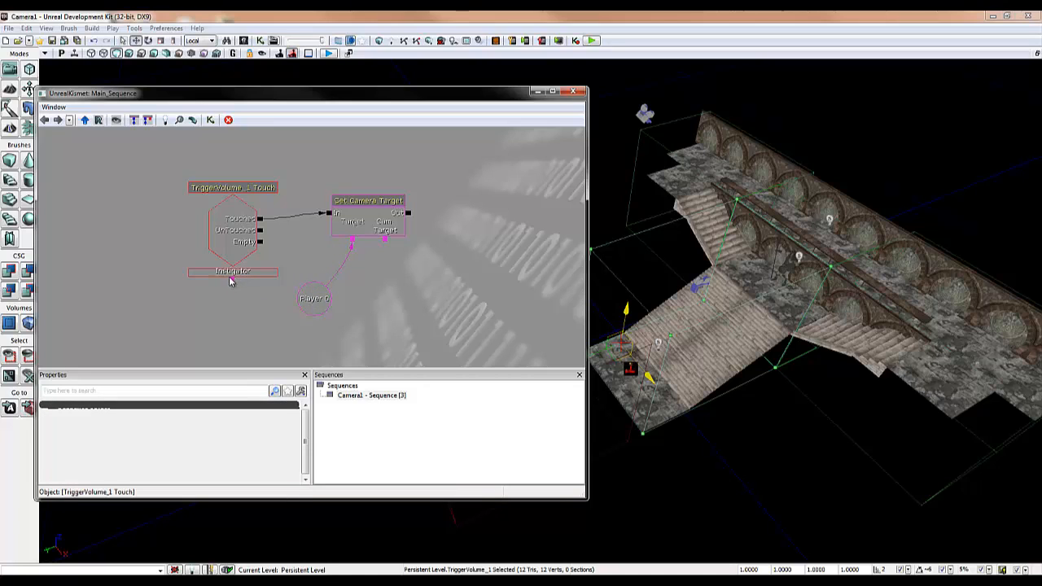
{"action": "left_click_drag", "start_coordinate": [233, 278], "coordinate": [314, 307]}
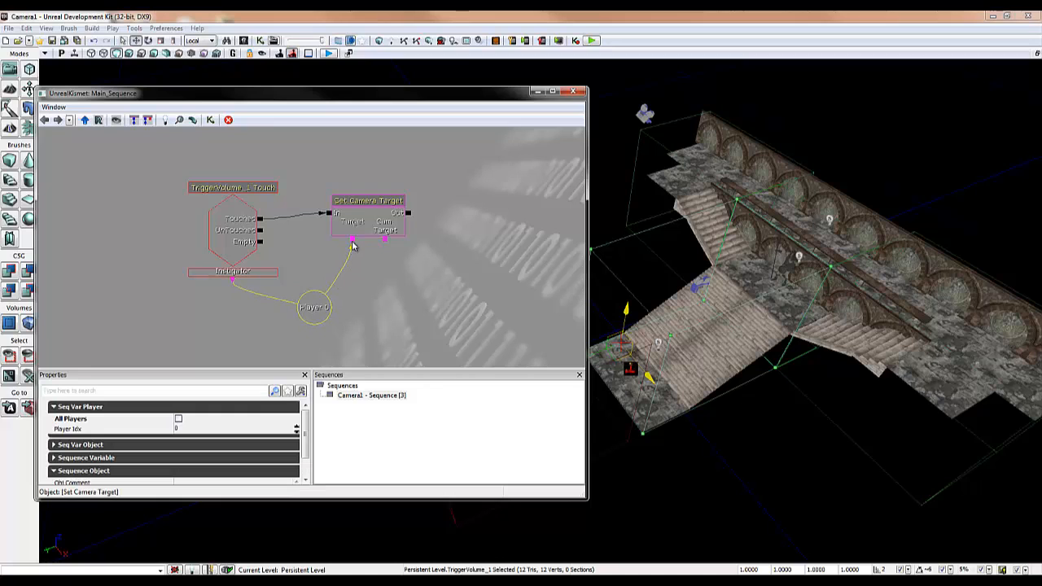
{"action": "left_click", "coordinate": [440, 238]}
Assign CameraActor_1, the camera facing the lower landing, as the action's Cam Target through a new object variable, and close Kismet.
{"action": "mouse_move", "coordinate": [619, 366]}
{"action": "right_mouse_down"}
{"action": "mouse_move", "coordinate": [614, 388]}
{"action": "mouse_move", "coordinate": [627, 347]}
{"action": "right_mouse_up"}
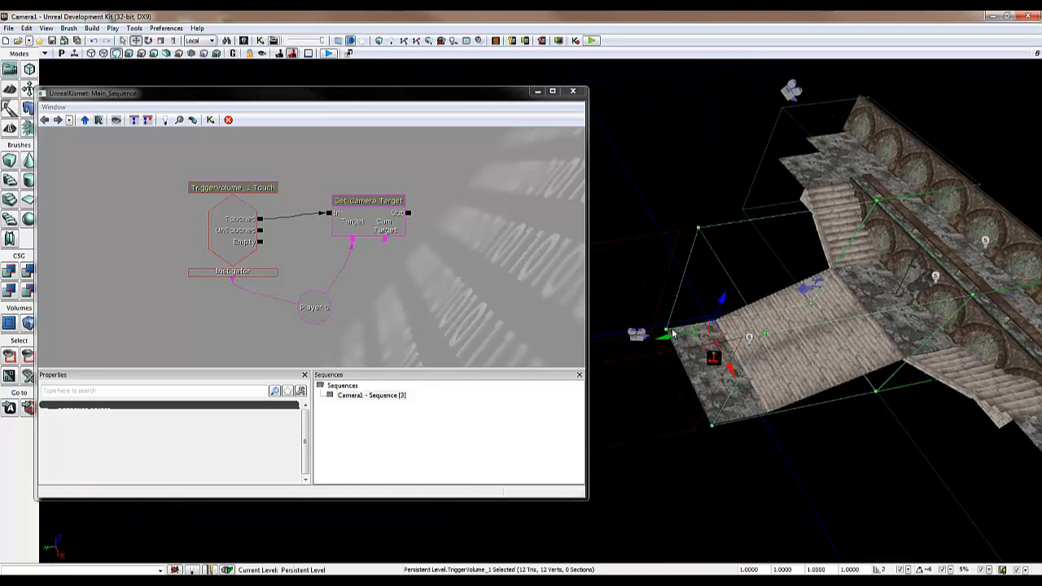
{"action": "left_click", "coordinate": [632, 331]}
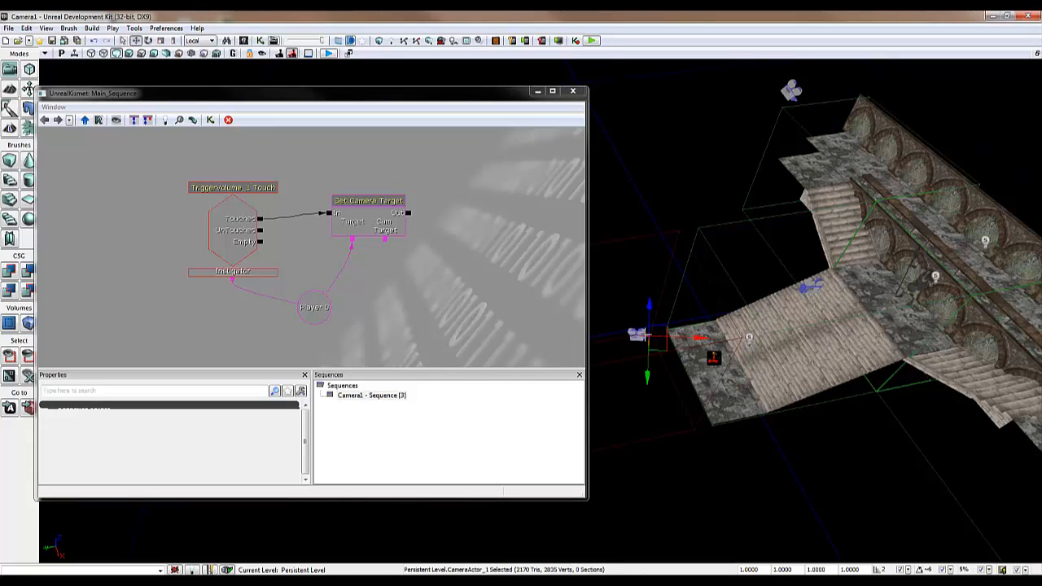
{"action": "right_click", "coordinate": [385, 228]}
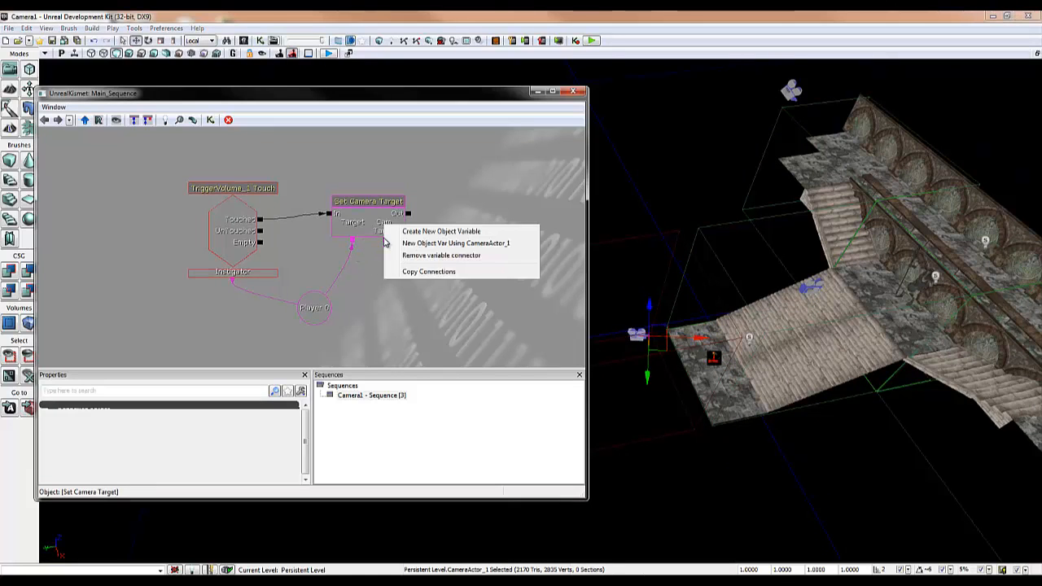
{"action": "left_click", "coordinate": [404, 244]}
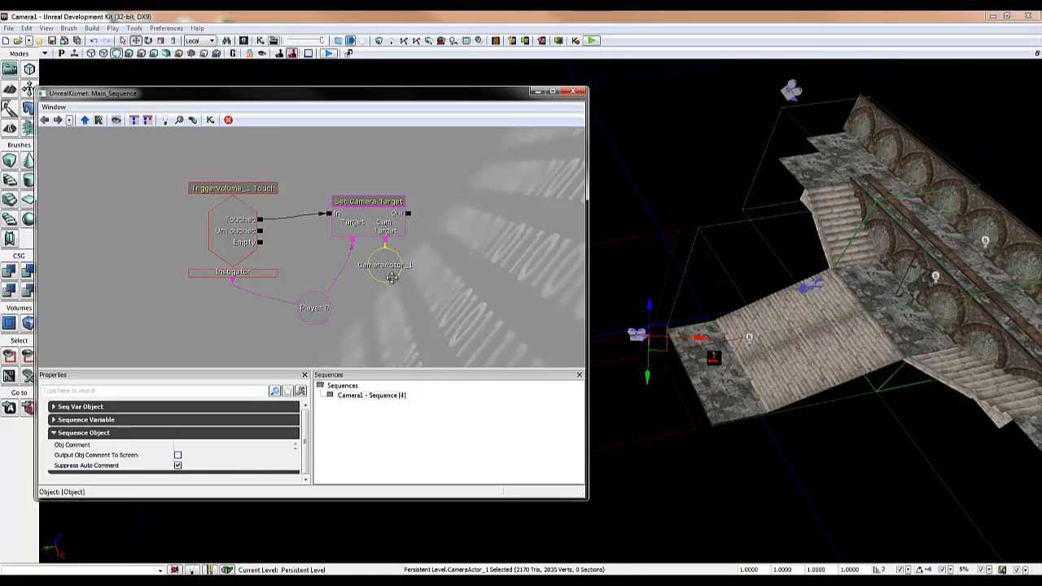
{"action": "left_click_drag", "start_coordinate": [453, 252], "coordinate": [424, 255]}
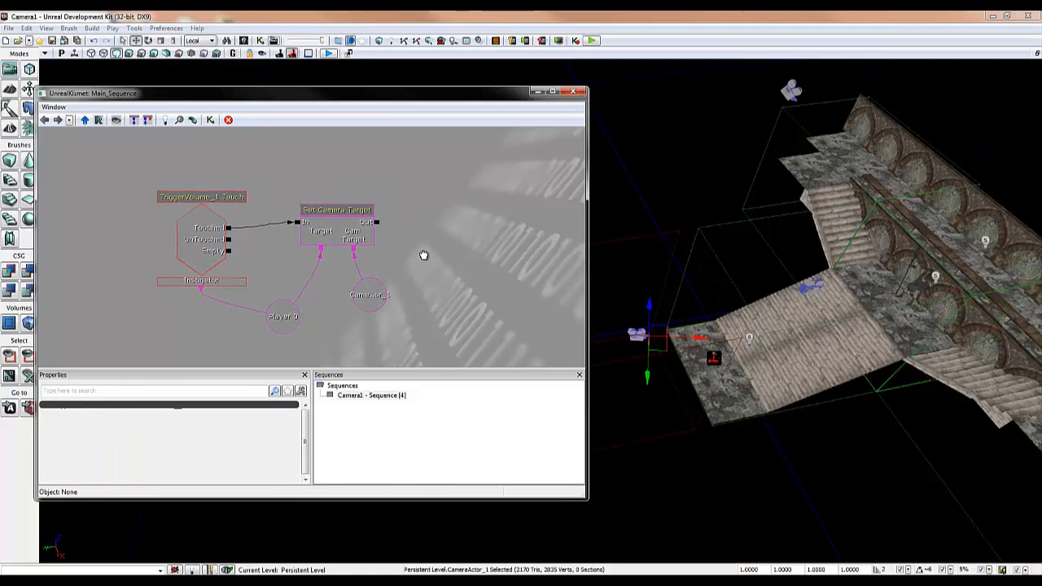
{"action": "left_click", "coordinate": [565, 92]}
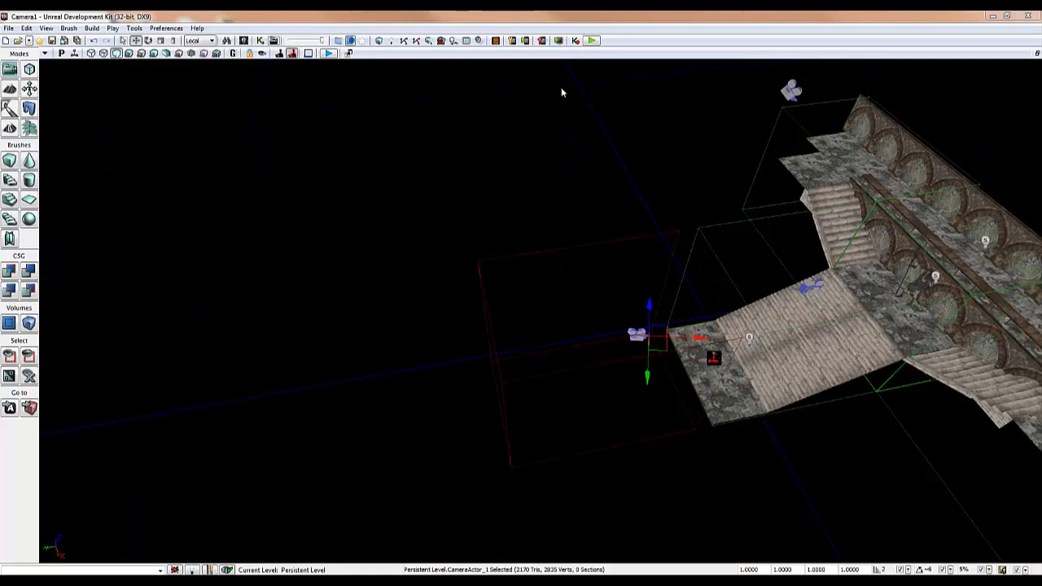
Set the world's Default Game Type and Game Type For PIE to utgame, and test the first camera in a play preview.
{"action": "left_click", "coordinate": [48, 29]}
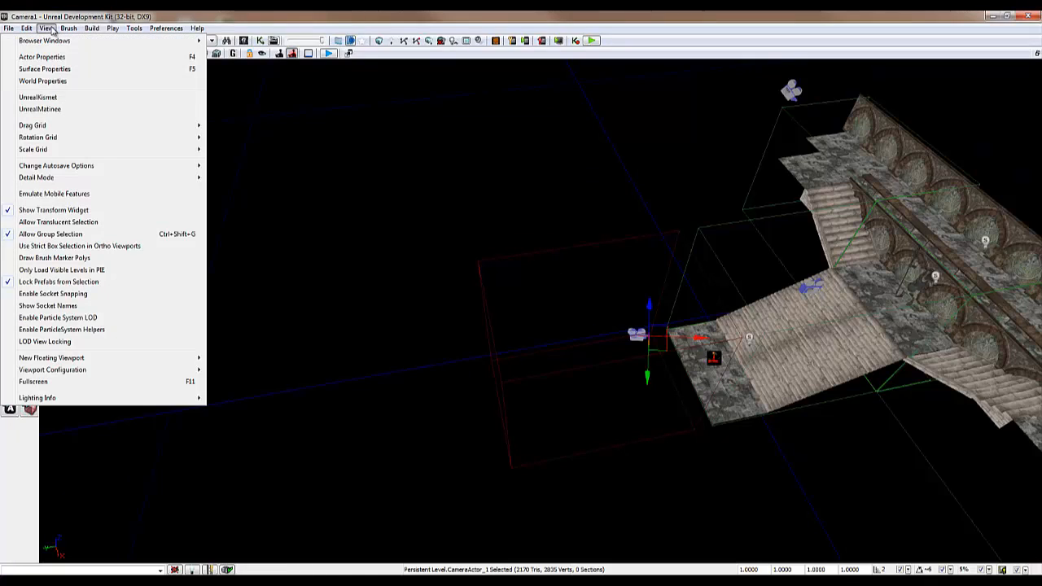
{"action": "left_click", "coordinate": [43, 81]}
{"action": "left_click", "coordinate": [137, 198]}
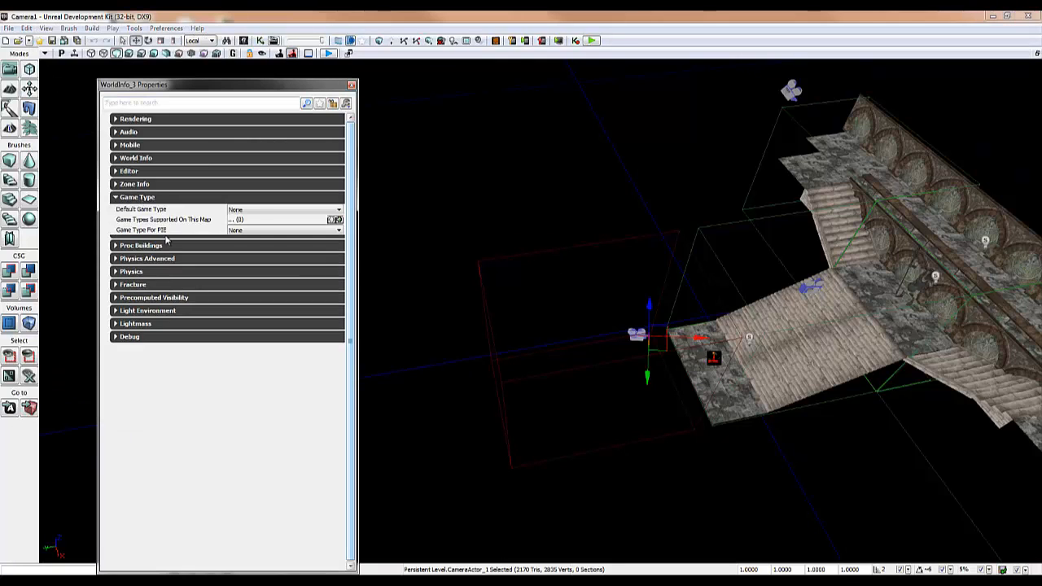
{"action": "left_click", "coordinate": [253, 213]}
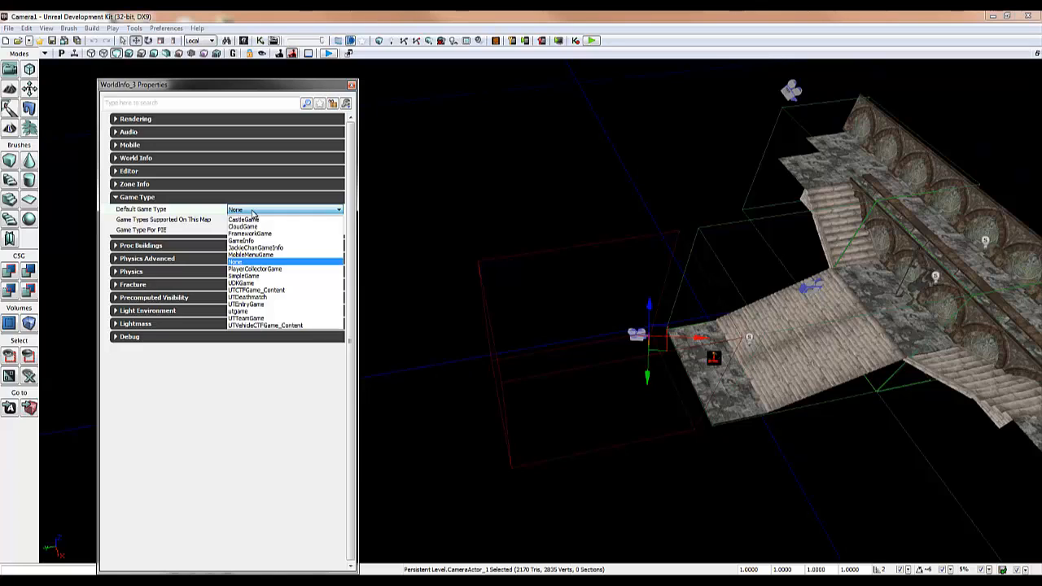
{"action": "left_click", "coordinate": [238, 313]}
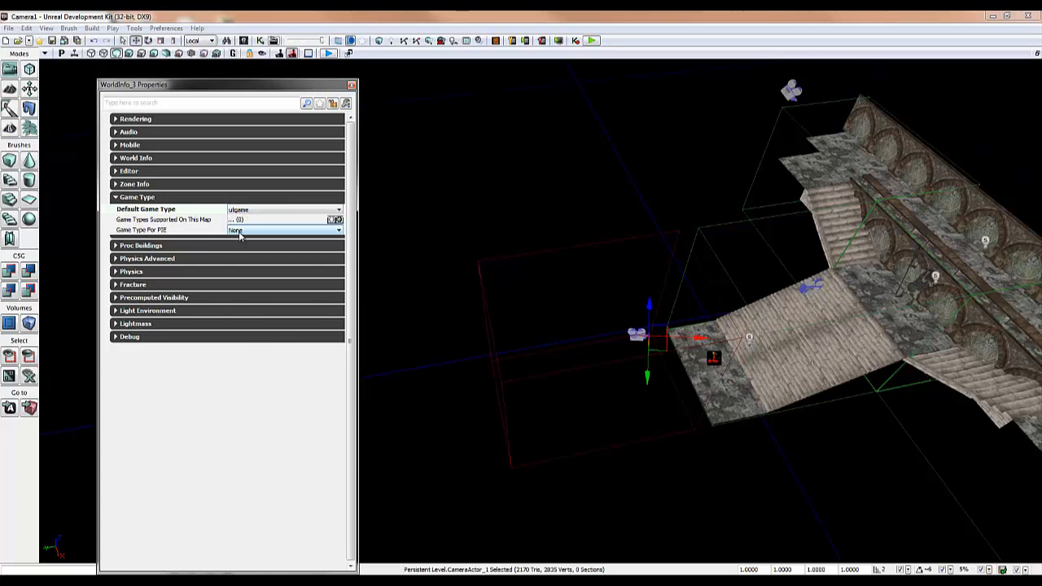
{"action": "left_click", "coordinate": [244, 230]}
{"action": "left_click", "coordinate": [239, 338]}
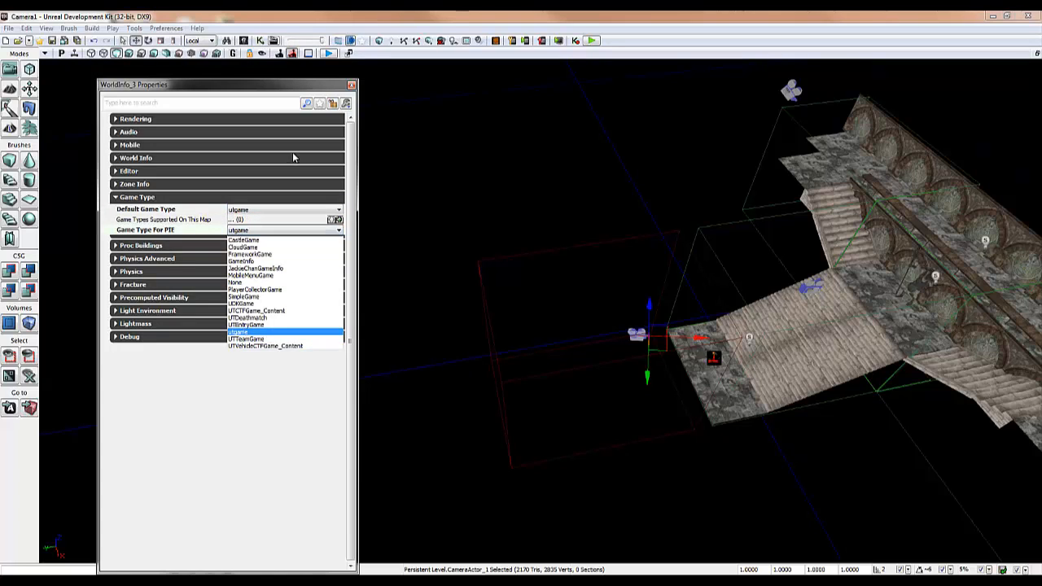
{"action": "left_click", "coordinate": [351, 84]}
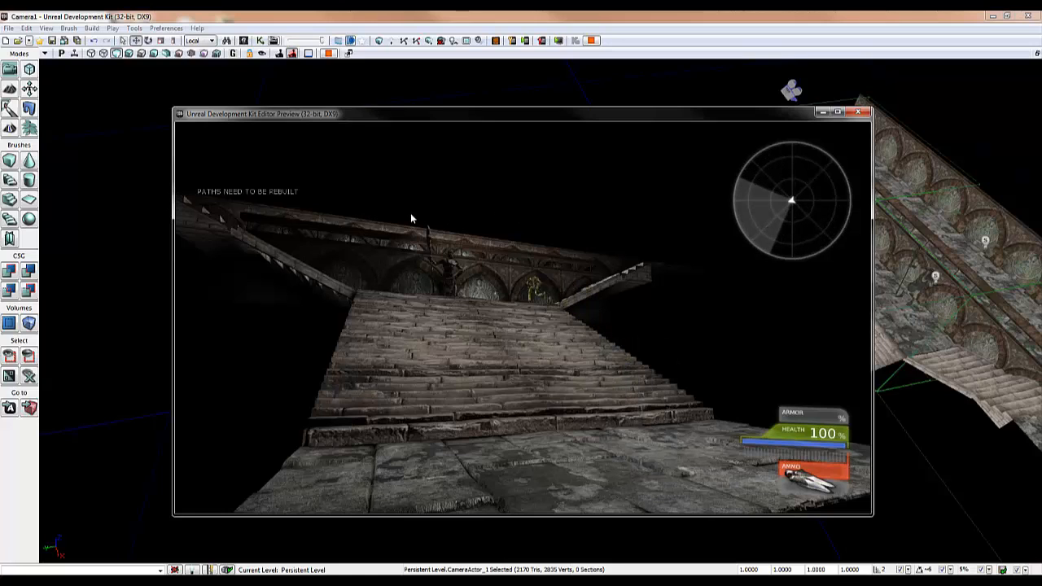
{"action": "key", "text": "Escape"}
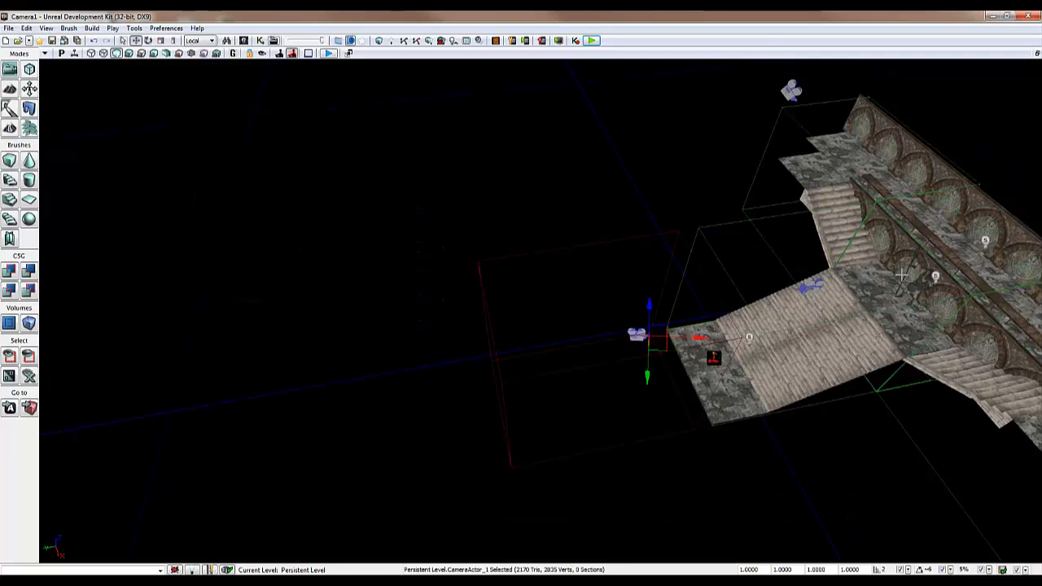
Add a Kismet Touch event for TriggerVolume_3 over the middle landing and link its Instigator to the existing Player variable.
{"action": "mouse_move", "coordinate": [625, 312]}
{"action": "right_mouse_down"}
{"action": "mouse_move", "coordinate": [613, 308]}
{"action": "mouse_move", "coordinate": [621, 312]}
{"action": "mouse_move", "coordinate": [603, 357]}
{"action": "mouse_move", "coordinate": [639, 307]}
{"action": "right_mouse_up"}
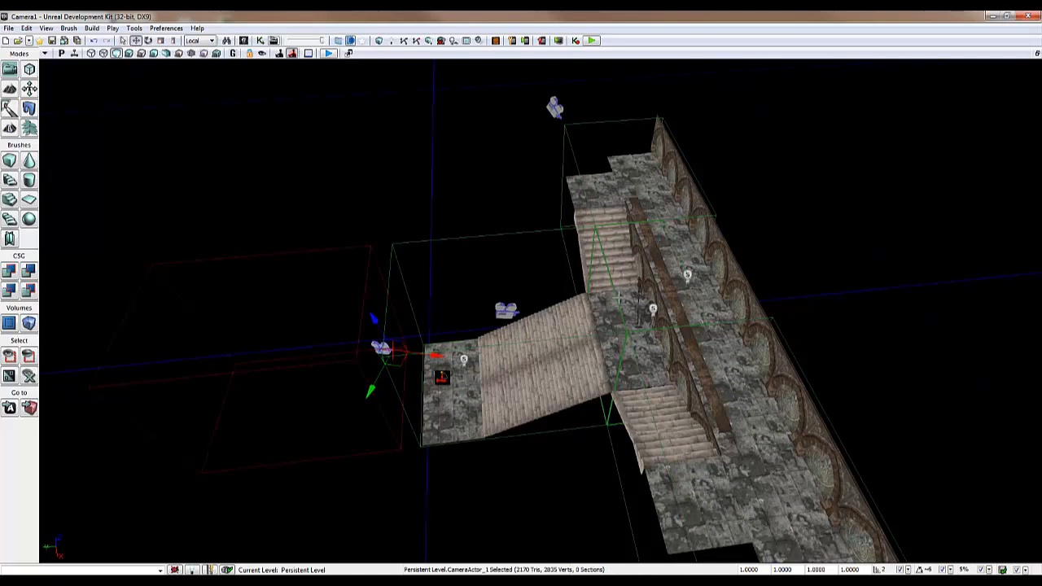
{"action": "left_click", "coordinate": [618, 297]}
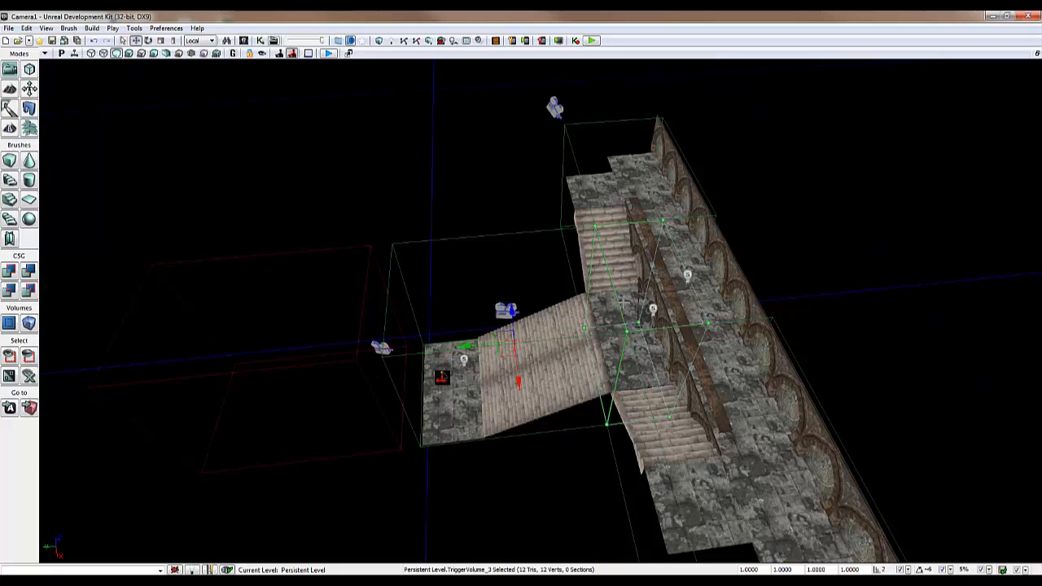
{"action": "left_click", "coordinate": [259, 40]}
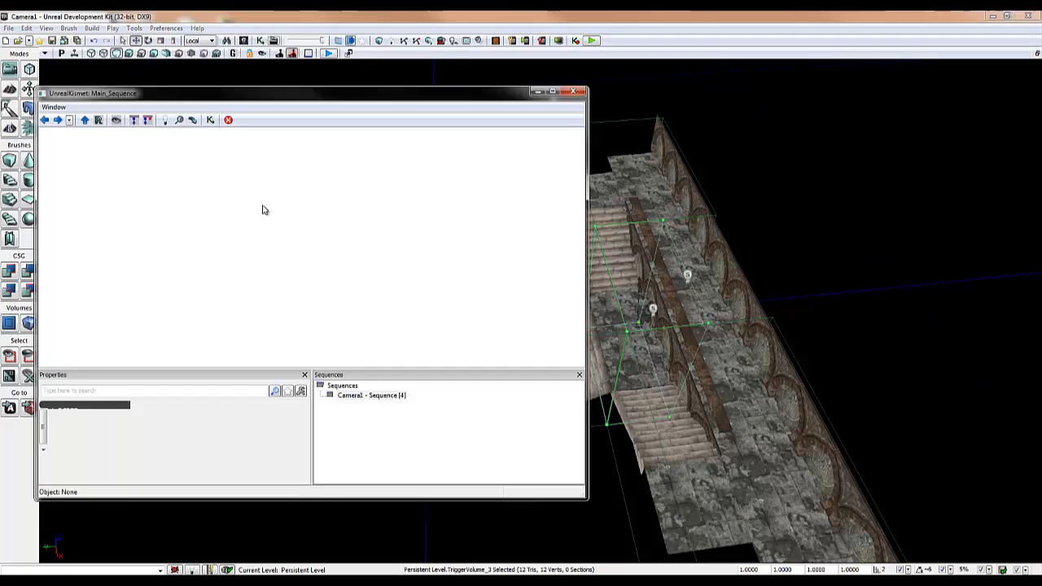
{"action": "left_click_drag", "start_coordinate": [330, 303], "coordinate": [356, 192]}
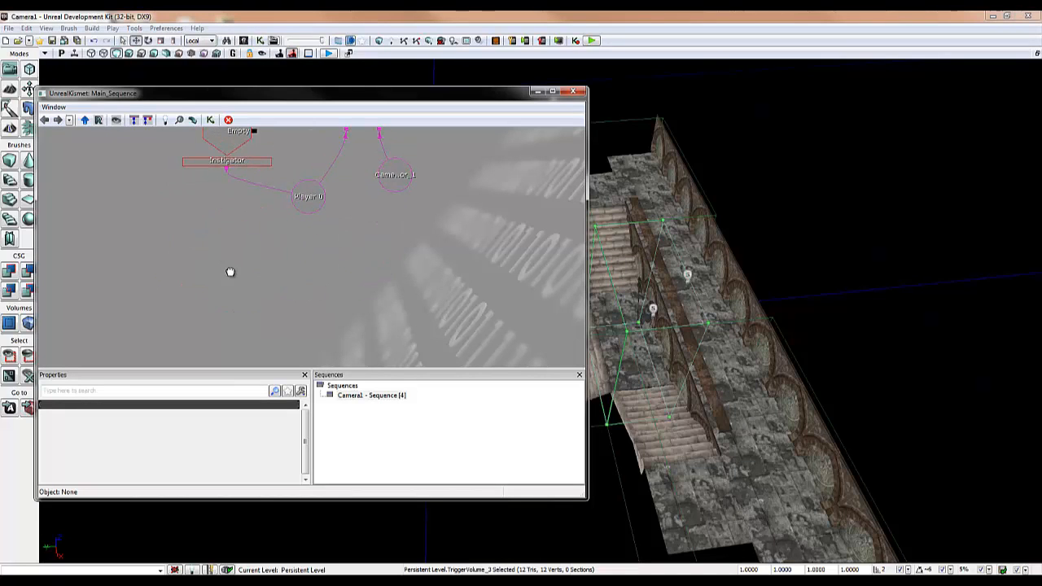
{"action": "right_click", "coordinate": [232, 255]}
{"action": "mouse_move", "coordinate": [299, 369]}
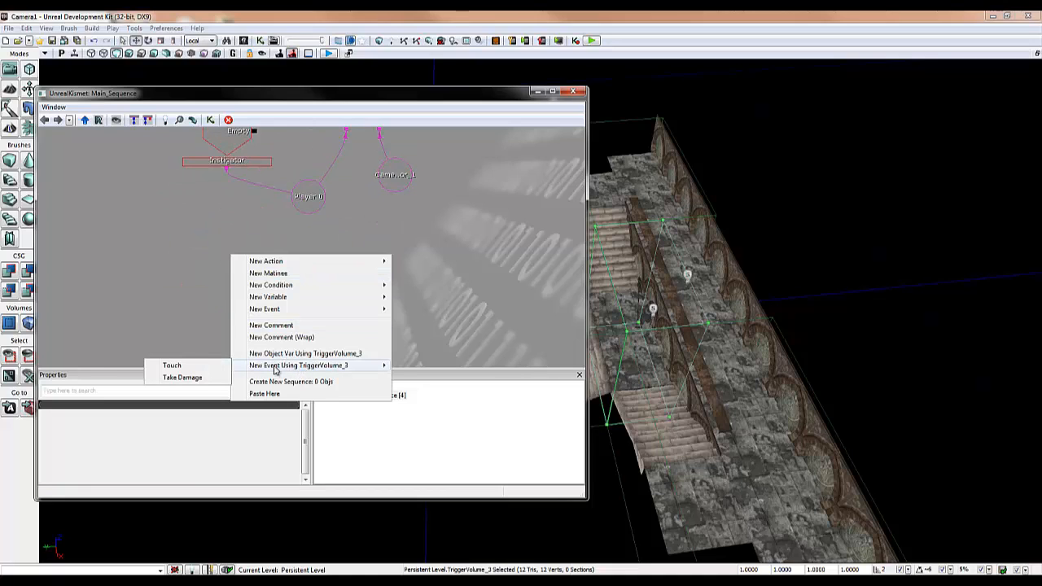
{"action": "left_click", "coordinate": [212, 367]}
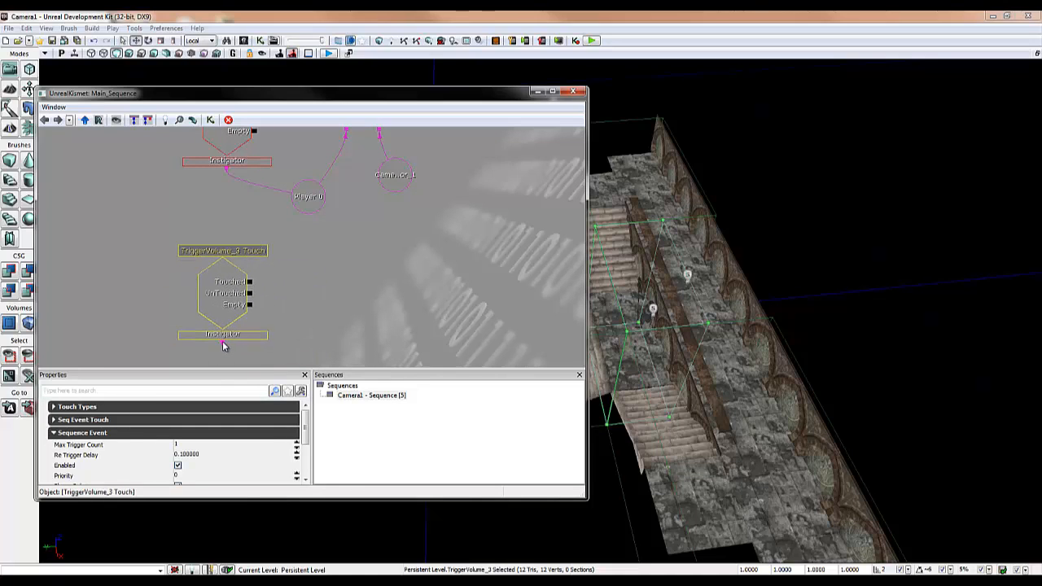
{"action": "left_click", "coordinate": [220, 351]}
{"action": "left_click_drag", "start_coordinate": [307, 197], "coordinate": [323, 224]}
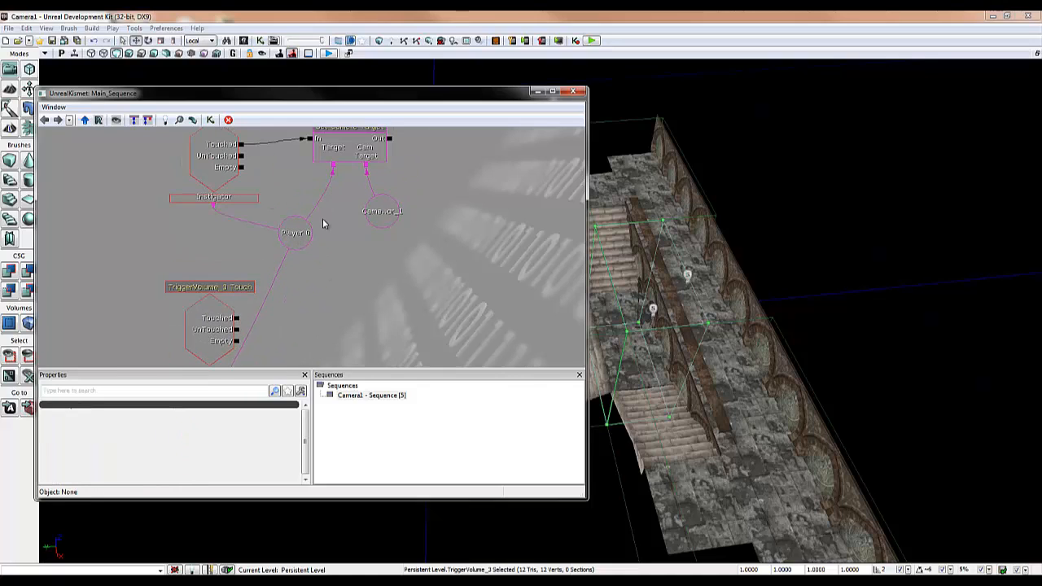
Duplicate the Set Camera Target action without its camera link and wire the TriggerVolume_3 Touched output to the copy.
{"action": "left_click", "coordinate": [346, 154]}
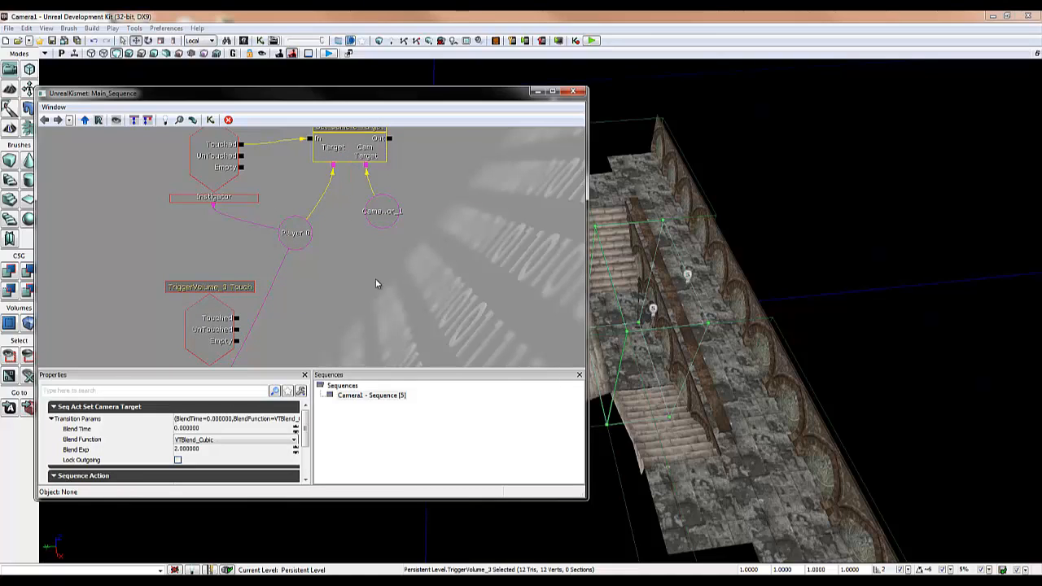
{"action": "key", "text": "ctrl+v"}
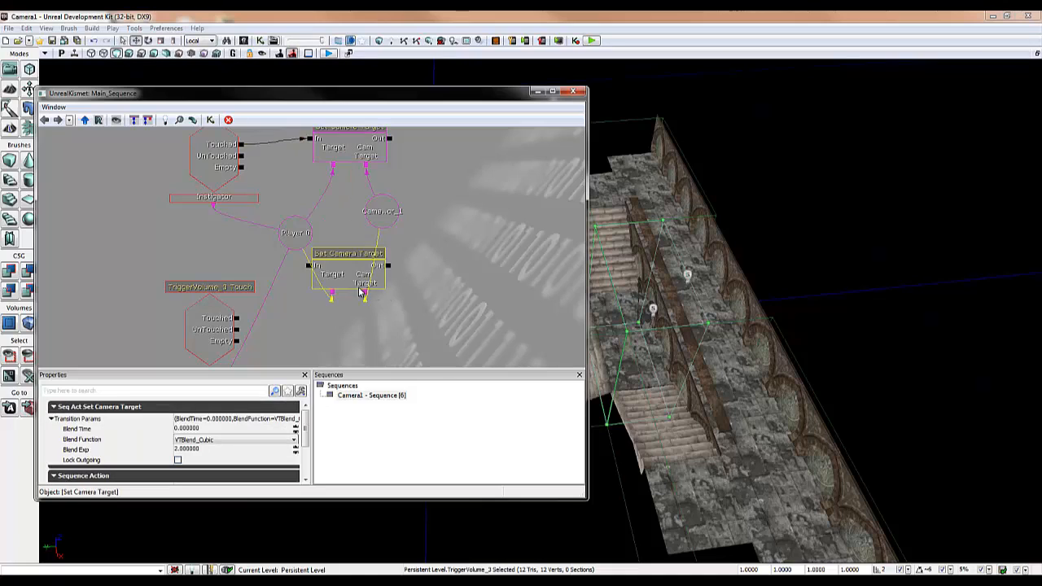
{"action": "left_click_drag", "start_coordinate": [349, 260], "coordinate": [354, 323], "text": "ctrl"}
{"action": "left_click_drag", "start_coordinate": [379, 269], "coordinate": [383, 214]}
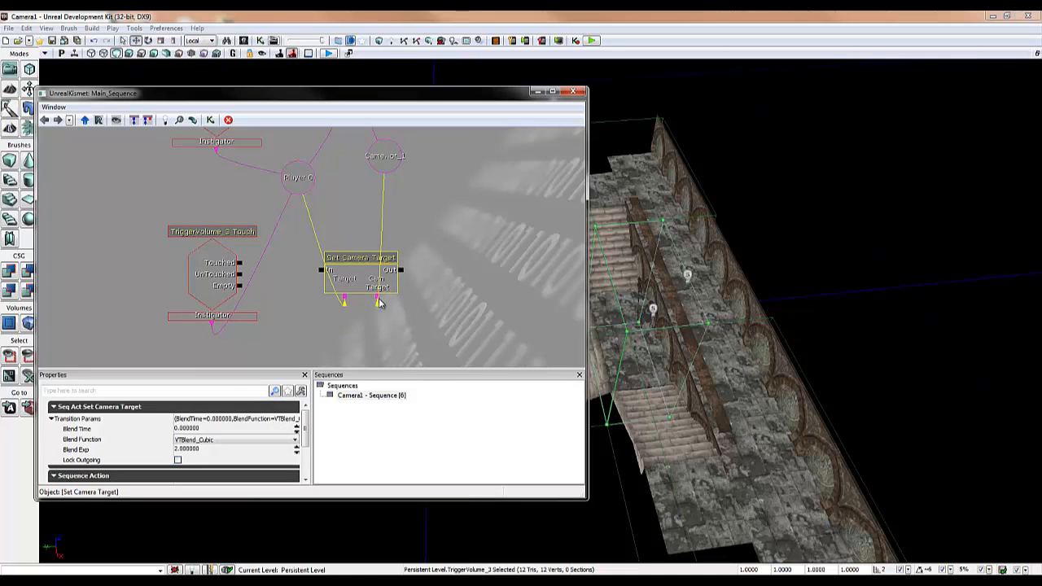
{"action": "left_click", "coordinate": [377, 299], "text": "alt"}
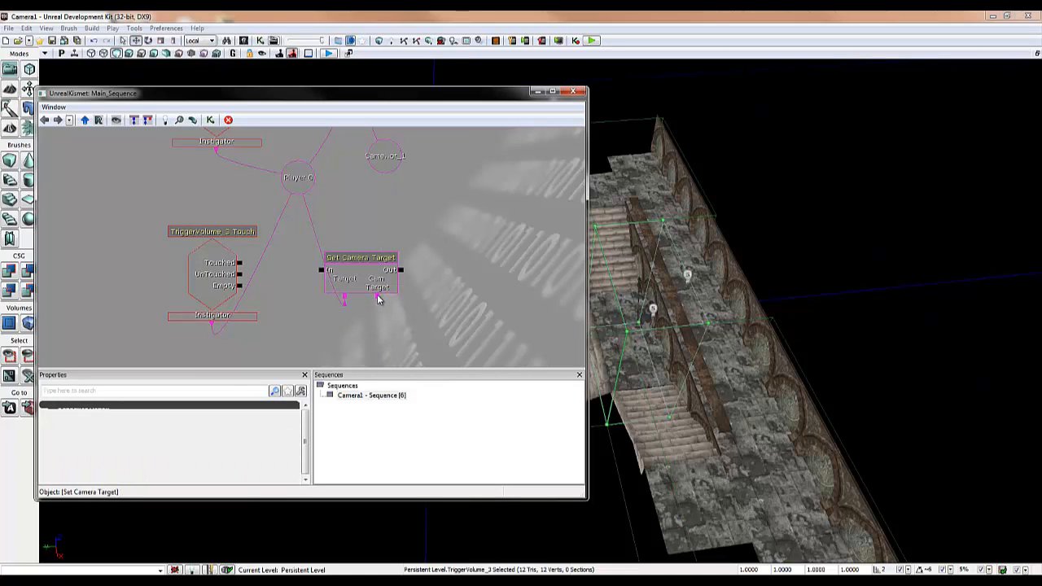
{"action": "left_click_drag", "start_coordinate": [321, 270], "coordinate": [239, 262]}
Assign CameraActor_2, the camera above the main staircase, as the duplicated action's Cam Target through a new object variable.
{"action": "left_click_drag", "start_coordinate": [661, 293], "coordinate": [707, 348]}
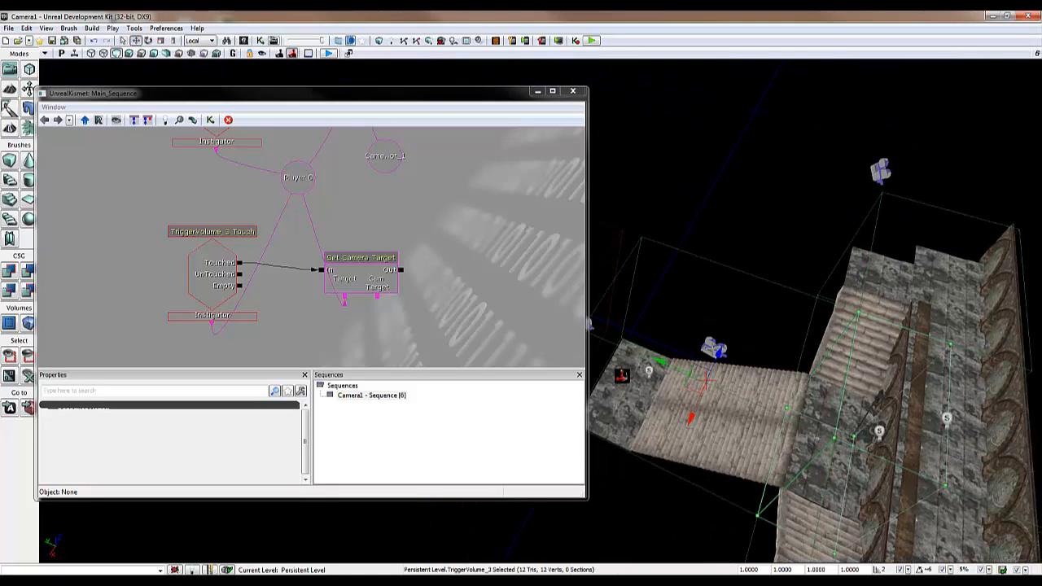
{"action": "left_click", "coordinate": [712, 349]}
{"action": "right_click", "coordinate": [373, 299]}
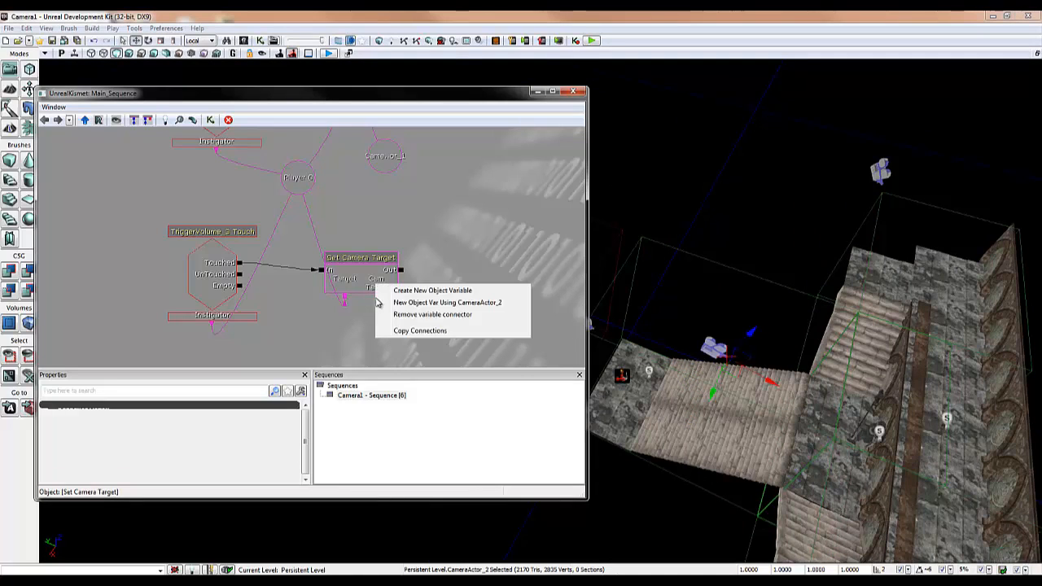
{"action": "left_click", "coordinate": [391, 301]}
{"action": "left_click_drag", "start_coordinate": [383, 331], "coordinate": [398, 339]}
{"action": "left_click", "coordinate": [454, 293]}
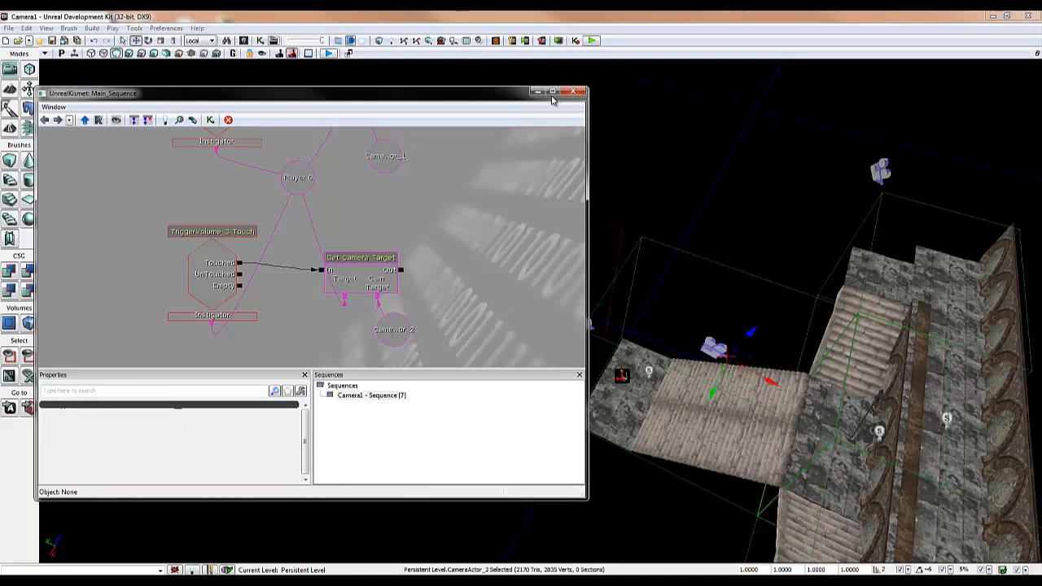
Test the second camera in a play preview, and set the TriggerVolume_3 Touch event's Max Trigger Count to 0.
{"action": "left_click", "coordinate": [593, 40]}
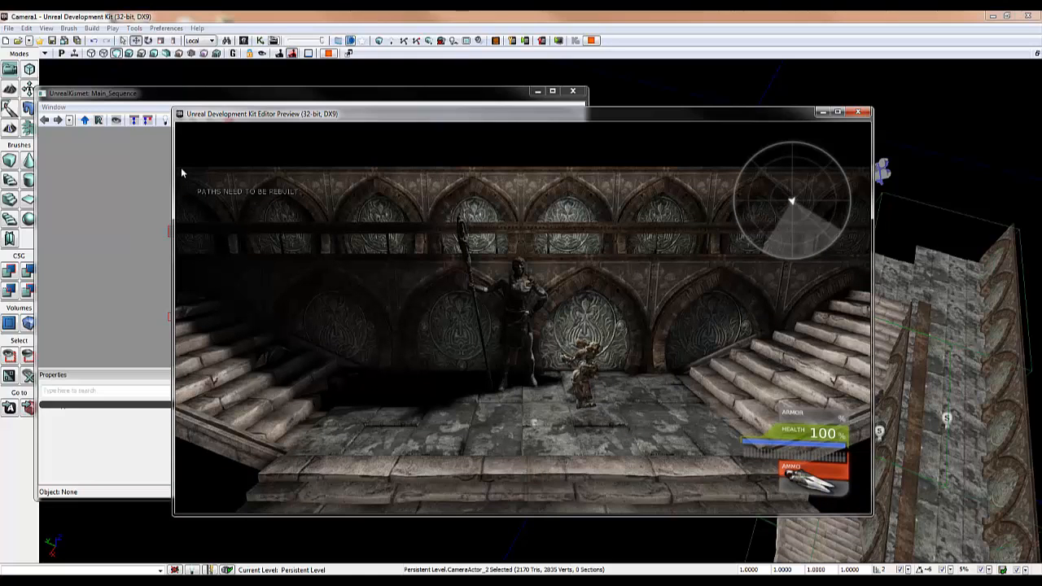
{"action": "key", "text": "Escape"}
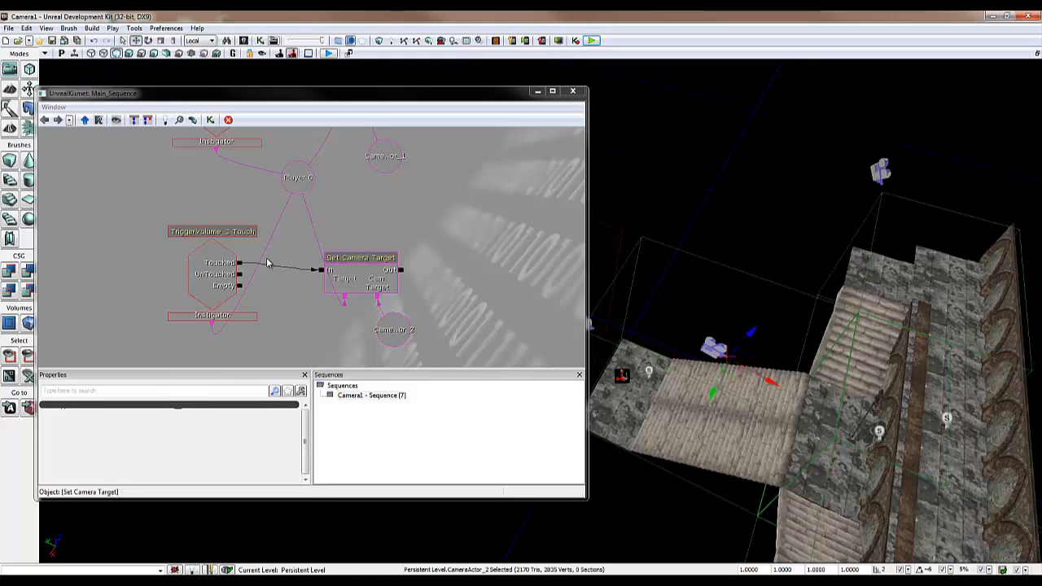
{"action": "left_click", "coordinate": [211, 234]}
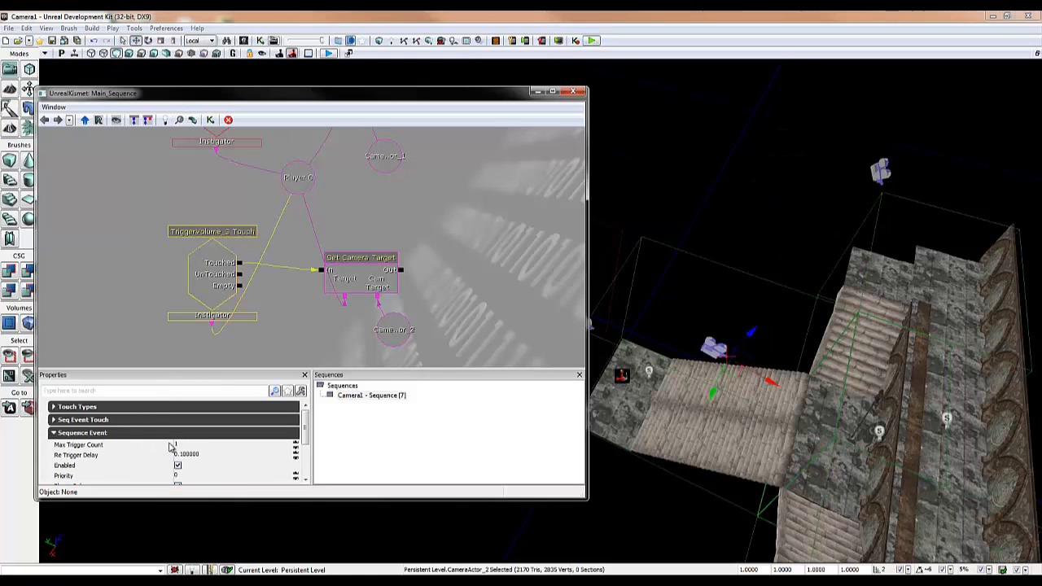
{"action": "left_click", "coordinate": [200, 446]}
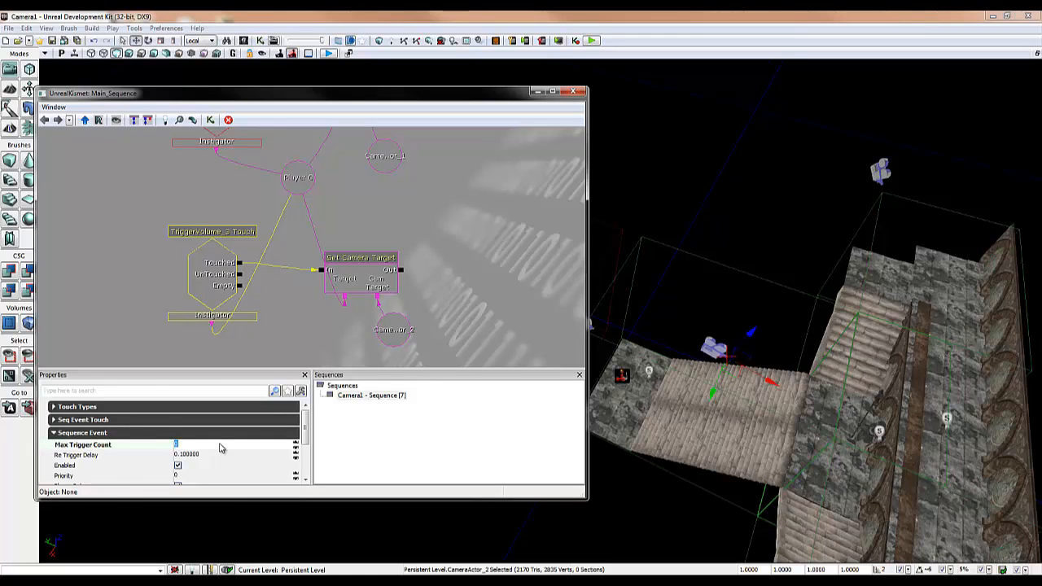
Add a Kismet Touch event for TriggerVolume_4, the volume over the far half of the upper walkway.
{"action": "left_click_drag", "start_coordinate": [447, 217], "coordinate": [382, 319]}
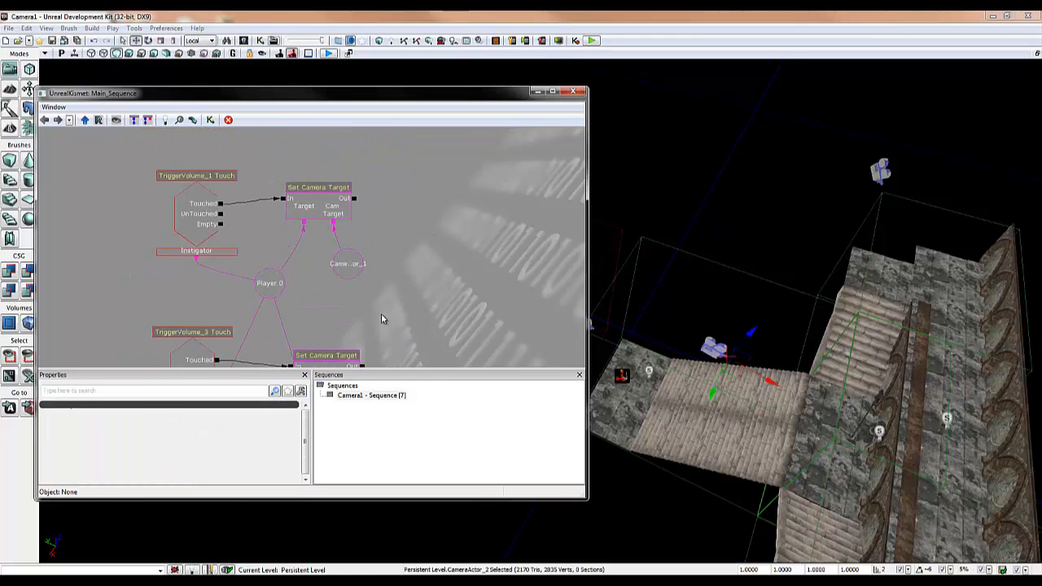
{"action": "left_click", "coordinate": [877, 208]}
{"action": "left_click_drag", "start_coordinate": [753, 229], "coordinate": [668, 236]}
{"action": "right_click", "coordinate": [437, 198]}
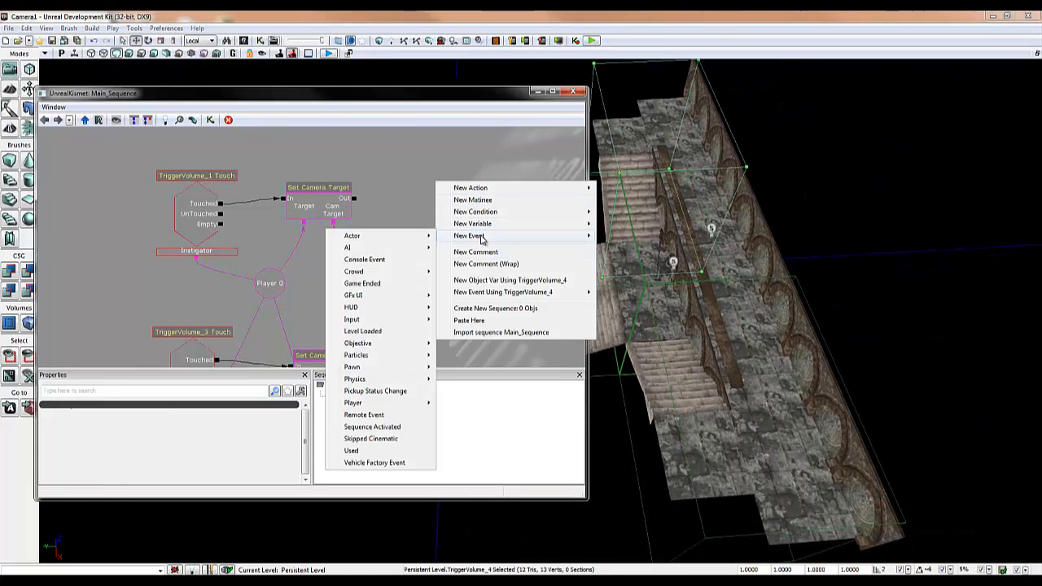
{"action": "mouse_move", "coordinate": [466, 292]}
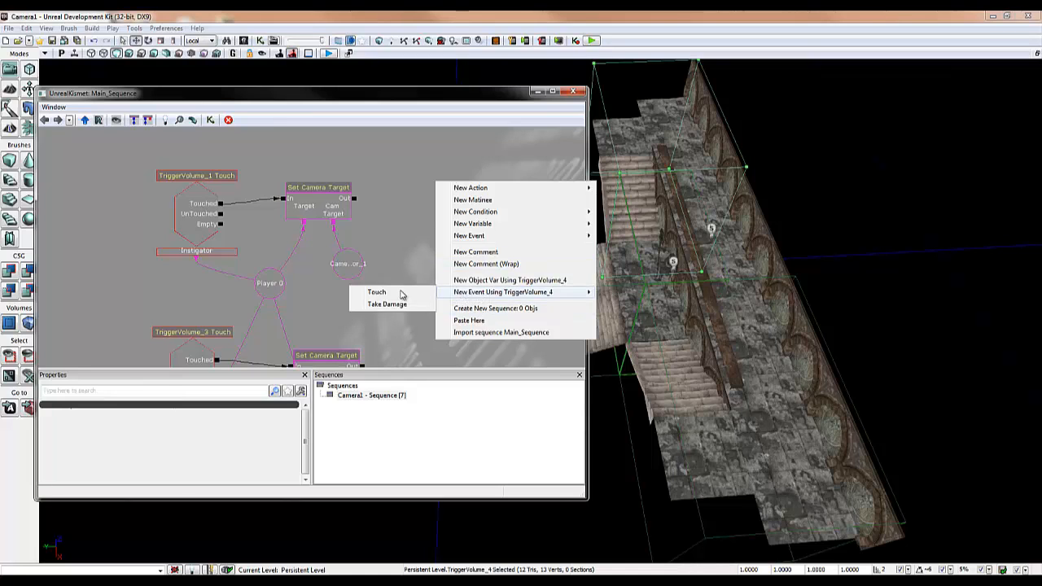
{"action": "left_click", "coordinate": [401, 292]}
{"action": "left_click_drag", "start_coordinate": [483, 319], "coordinate": [425, 246]}
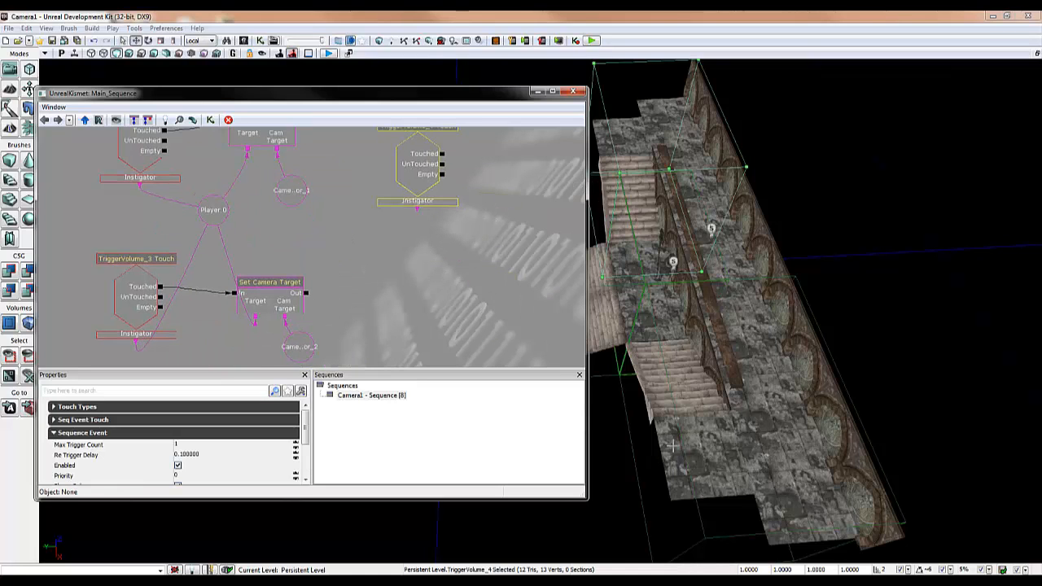
Add a Kismet Touch event for TriggerVolume_0 over the near half of the walkway, with Max Trigger Count 0.
{"action": "left_click", "coordinate": [673, 445]}
{"action": "right_click", "coordinate": [407, 253]}
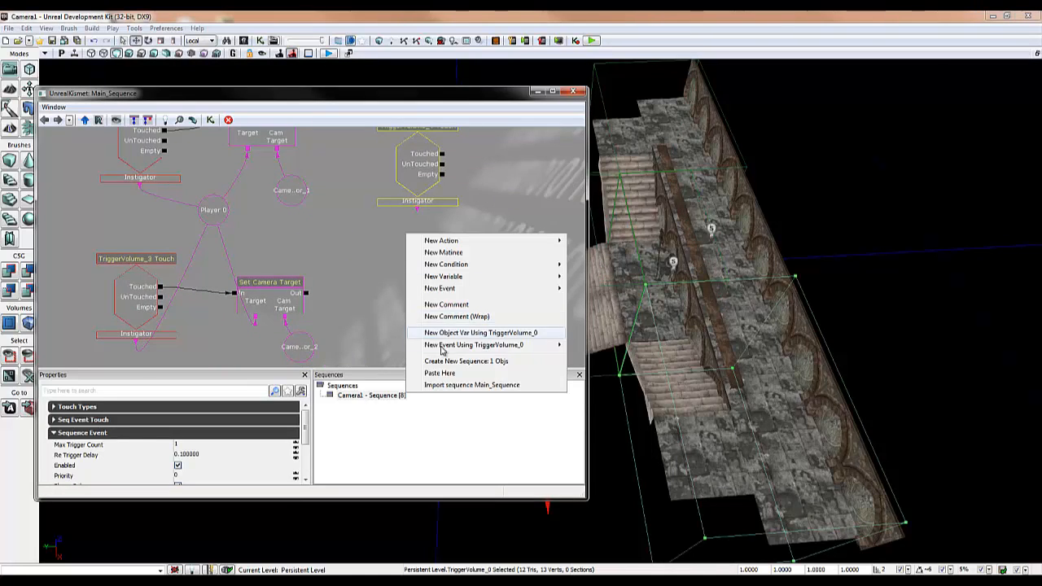
{"action": "mouse_move", "coordinate": [456, 344]}
{"action": "left_click", "coordinate": [363, 343]}
{"action": "left_click_drag", "start_coordinate": [452, 260], "coordinate": [441, 264], "text": "ctrl"}
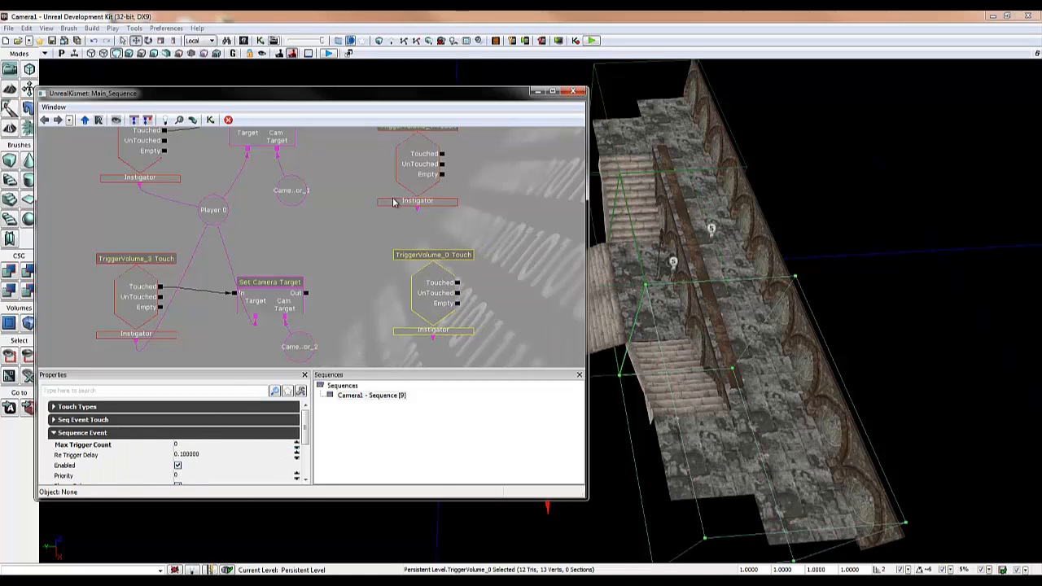
Set the TriggerVolume_4 Touch event's Max Trigger Count to 0 and check the setting on the TriggerVolume_0 event.
{"action": "left_click", "coordinate": [386, 228]}
{"action": "left_click", "coordinate": [387, 206]}
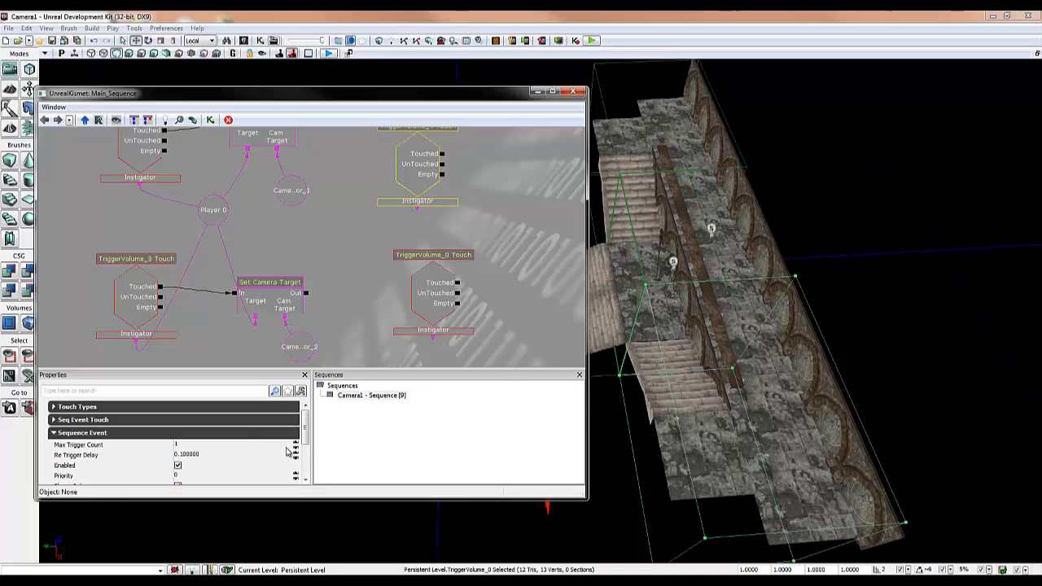
{"action": "left_click", "coordinate": [353, 241]}
{"action": "left_click_drag", "start_coordinate": [363, 269], "coordinate": [371, 313]}
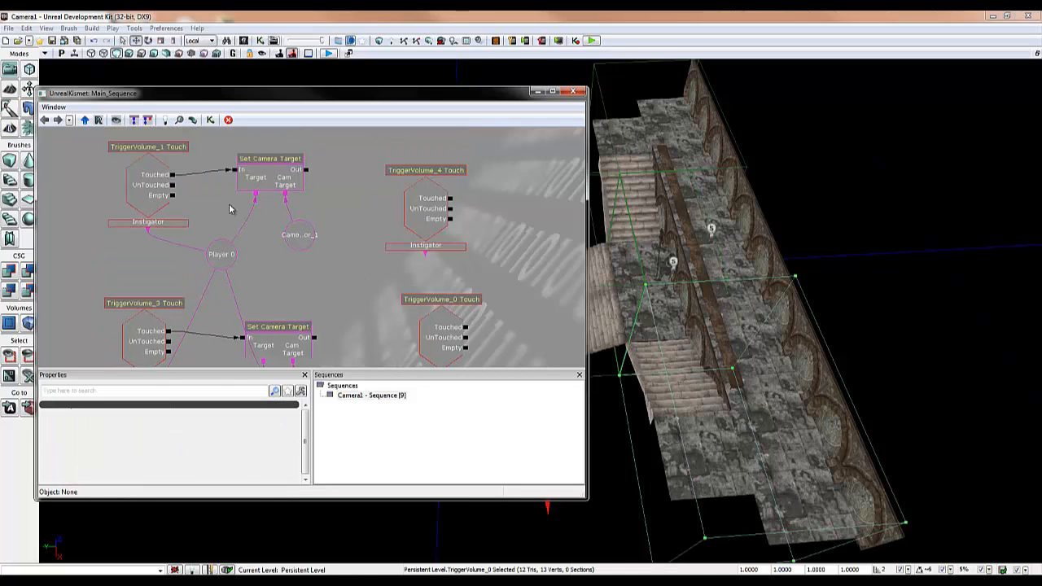
{"action": "left_click", "coordinate": [435, 314]}
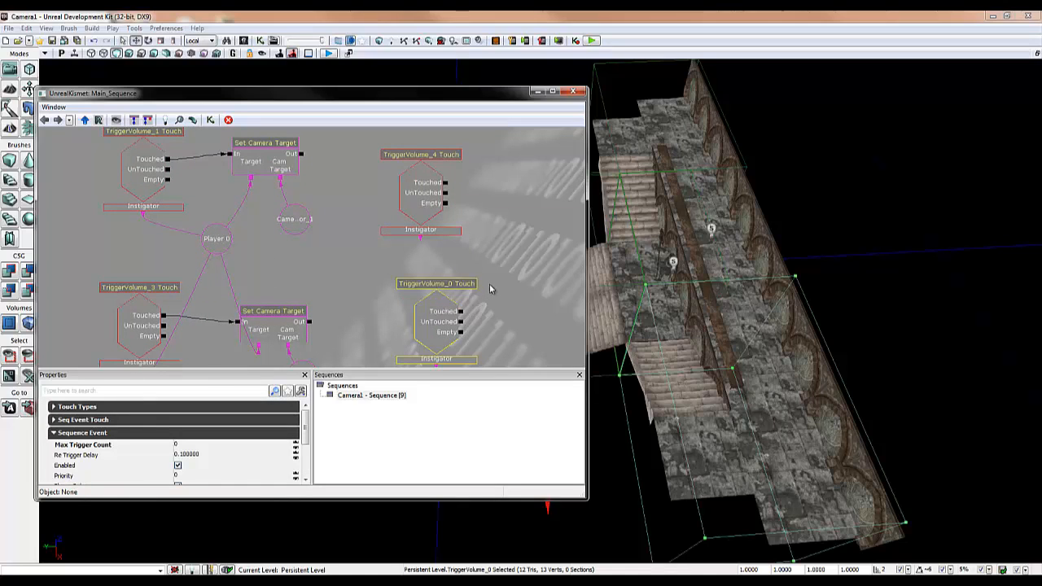
Duplicate the Set Camera Target action twice and wire the TriggerVolume_0 and TriggerVolume_4 Touched outputs to one copy each.
{"action": "left_click", "coordinate": [271, 168]}
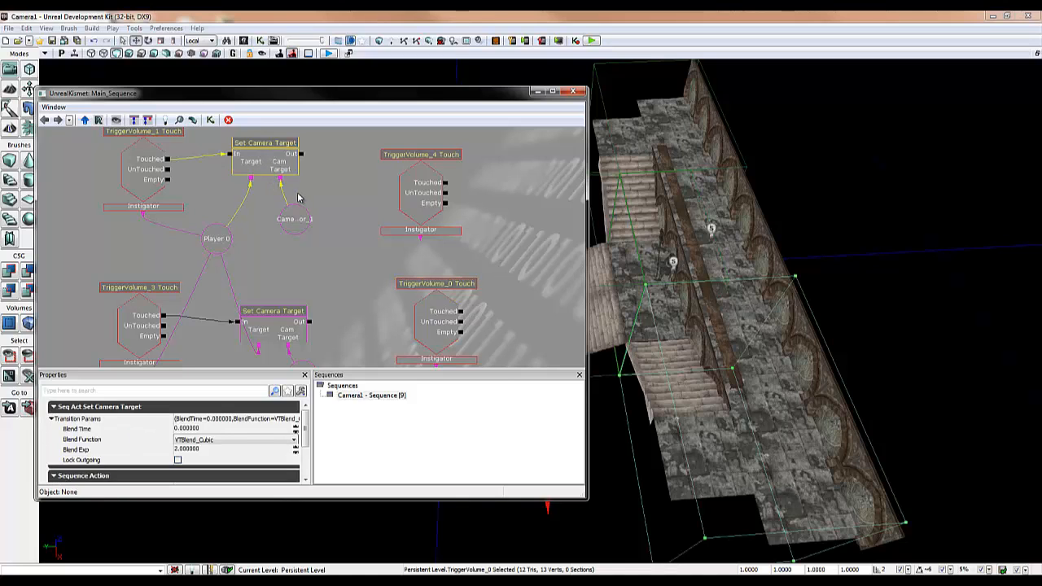
{"action": "key", "text": "ctrl+v"}
{"action": "left_click_drag", "start_coordinate": [343, 259], "coordinate": [511, 244], "text": "ctrl"}
{"action": "left_click", "coordinate": [523, 273]}
{"action": "left_click_drag", "start_coordinate": [511, 243], "coordinate": [497, 201], "text": "ctrl"}
{"action": "key", "text": "ctrl+v"}
{"action": "left_click_drag", "start_coordinate": [328, 256], "coordinate": [487, 295], "text": "ctrl"}
{"action": "left_click_drag", "start_coordinate": [412, 300], "coordinate": [465, 303]}
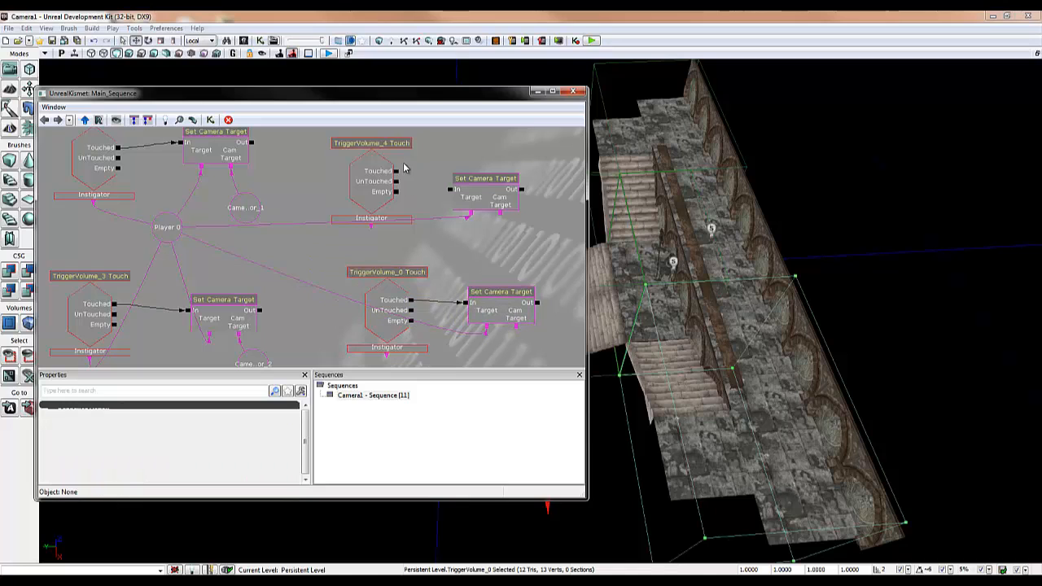
{"action": "left_click_drag", "start_coordinate": [395, 171], "coordinate": [450, 189]}
Assign CameraActor_0, the camera beyond the near end of the walkway, as Cam Target of the TriggerVolume_0 action.
{"action": "right_click_drag", "start_coordinate": [740, 437], "coordinate": [739, 441]}
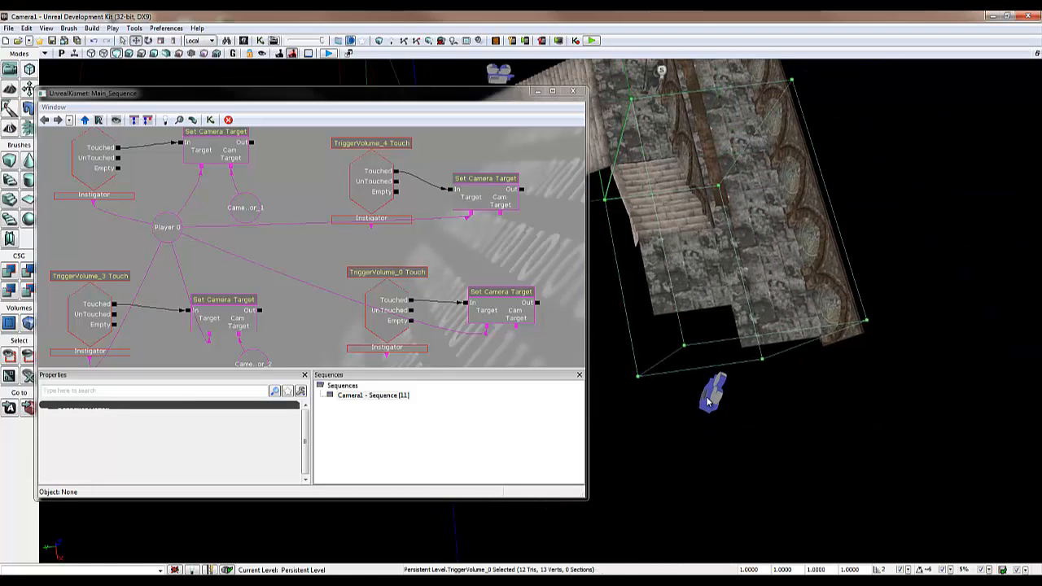
{"action": "left_click", "coordinate": [711, 403]}
{"action": "right_click", "coordinate": [516, 355]}
{"action": "left_click", "coordinate": [570, 333]}
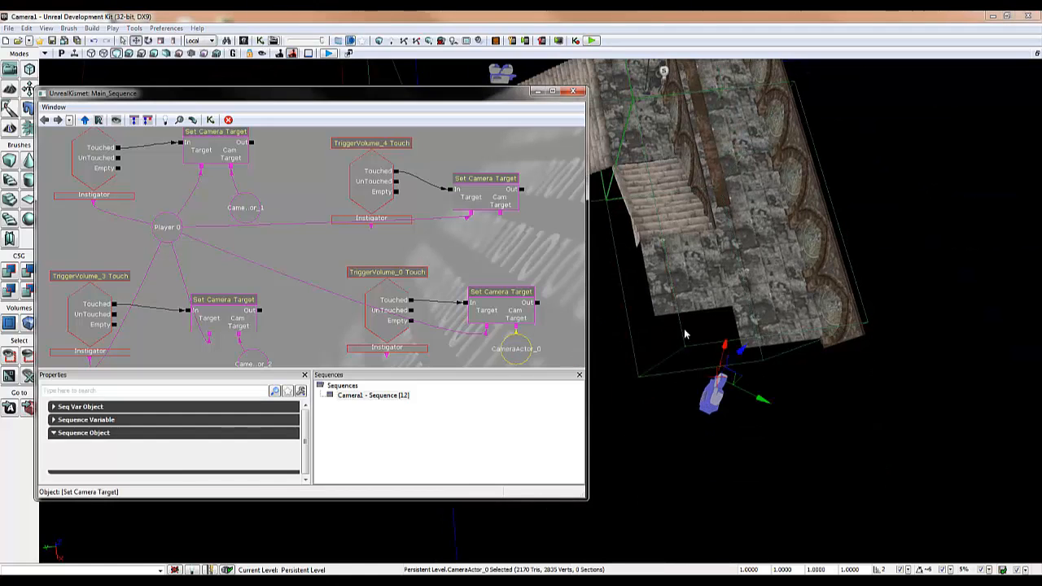
Assign CameraActor_3, the camera at the far end of the walkway, as Cam Target of the TriggerVolume_4 action.
{"action": "right_click_drag", "start_coordinate": [715, 336], "coordinate": [667, 400]}
{"action": "left_click", "coordinate": [626, 365]}
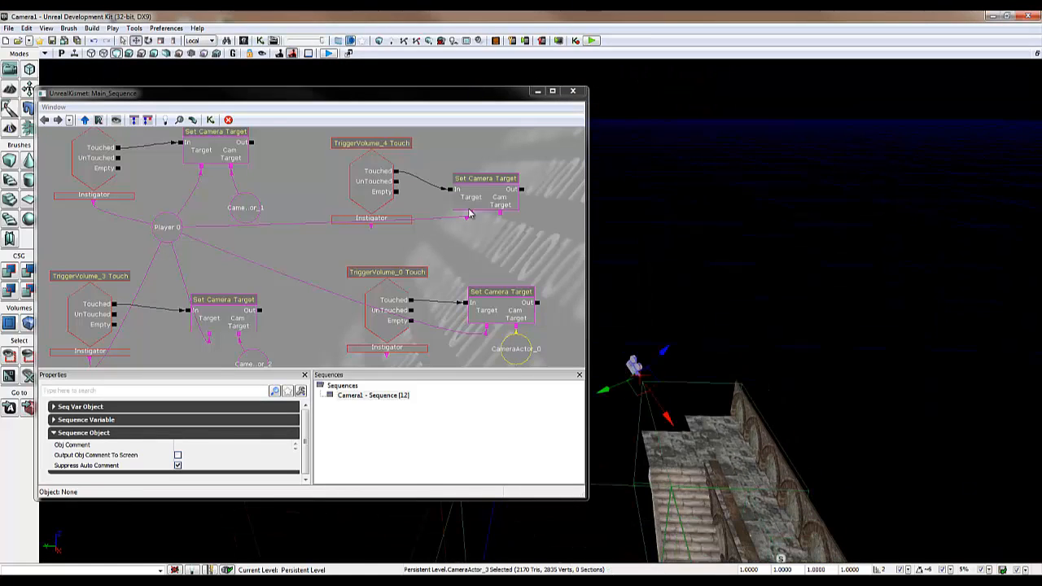
{"action": "right_click", "coordinate": [500, 212]}
{"action": "left_click", "coordinate": [554, 216]}
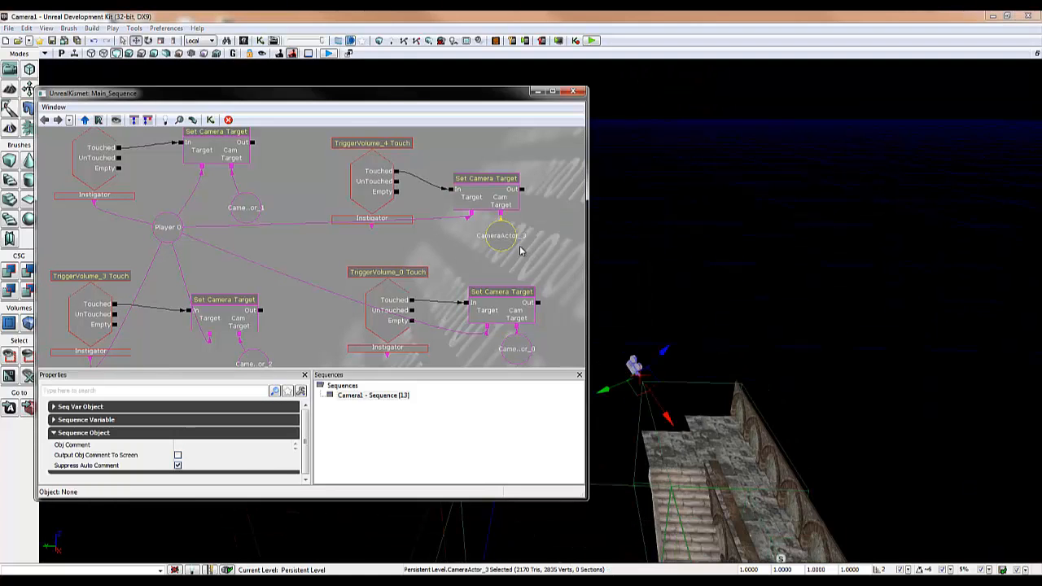
Close Kismet and test the camera switches in a play preview by walking up the main staircase and a side staircase.
{"action": "left_click", "coordinate": [574, 92]}
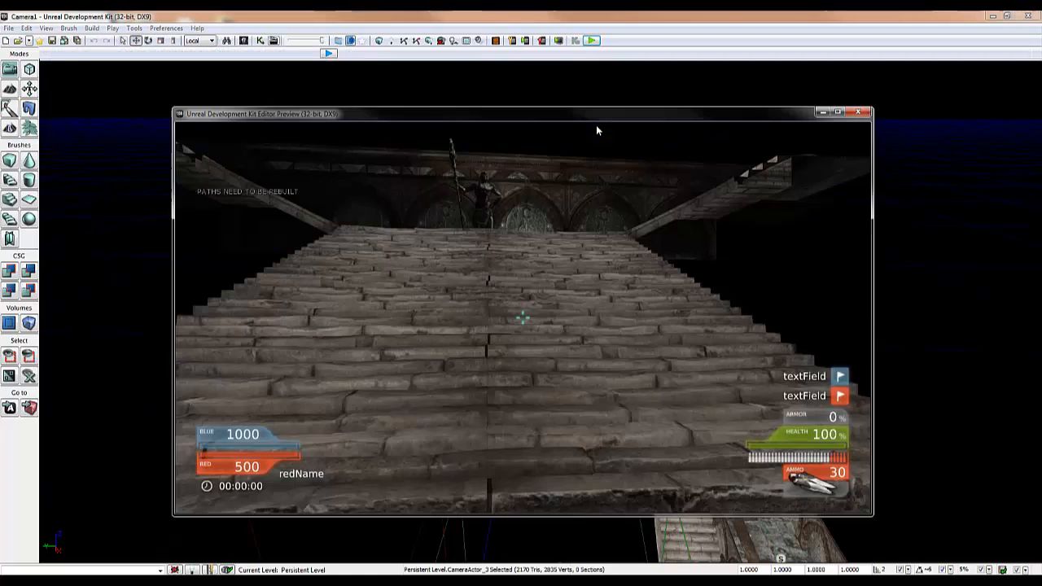
{"action": "key", "text": "w"}
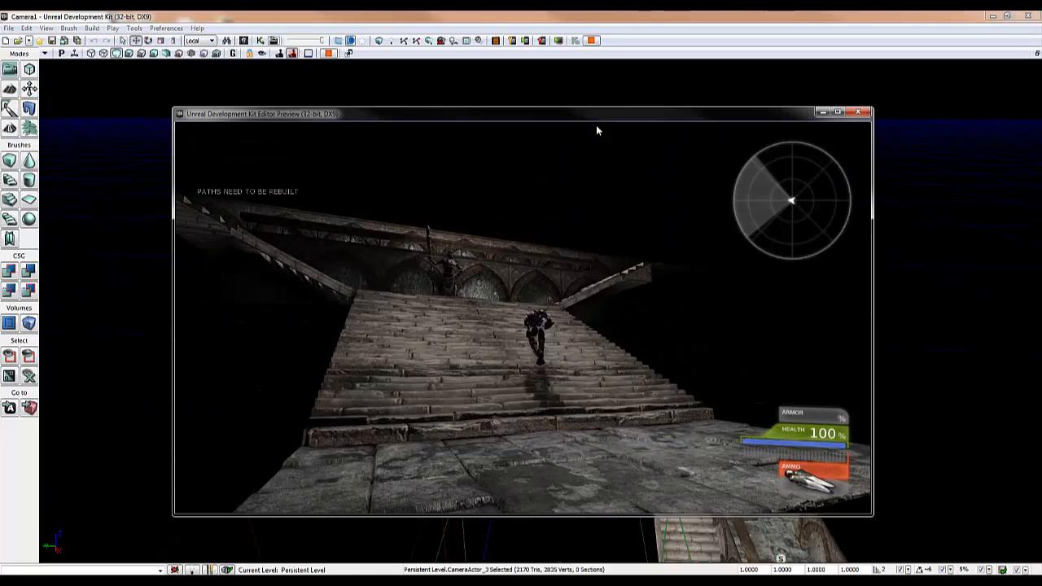
{"action": "key", "text": "w"}
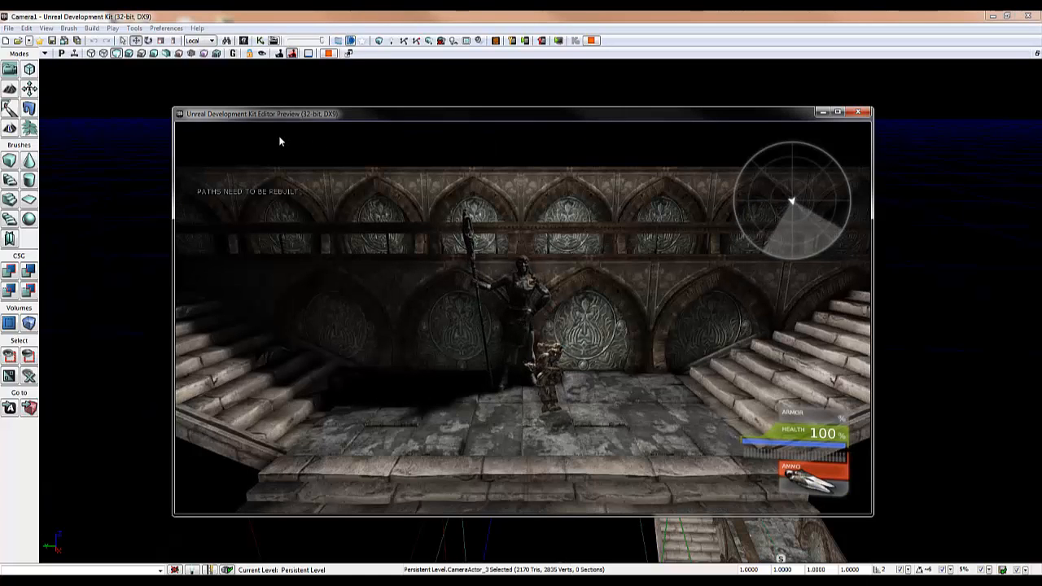
{"action": "key", "text": "w"}
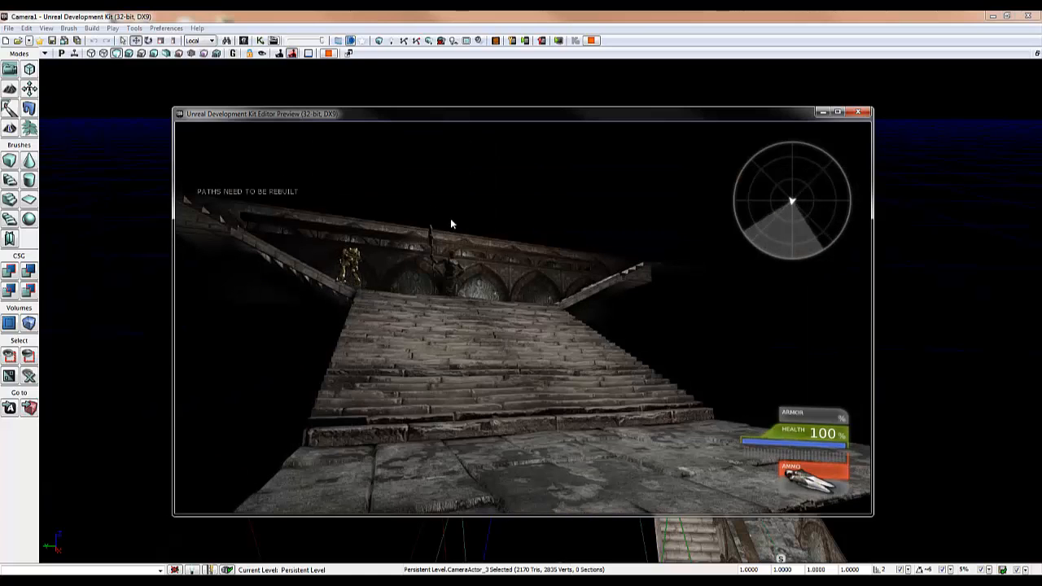
{"action": "key", "text": "w"}
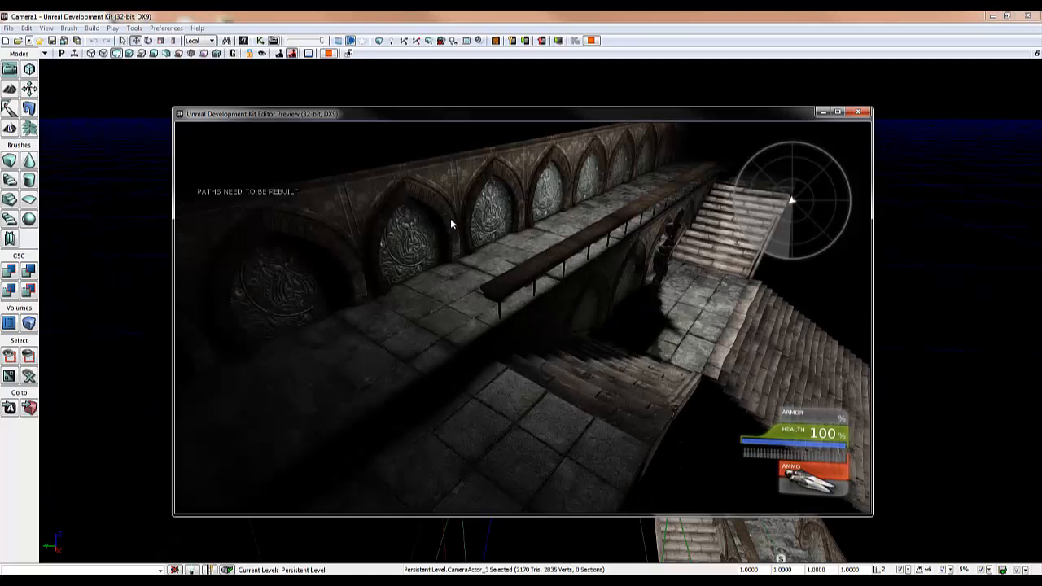
{"action": "key", "text": "Escape"}
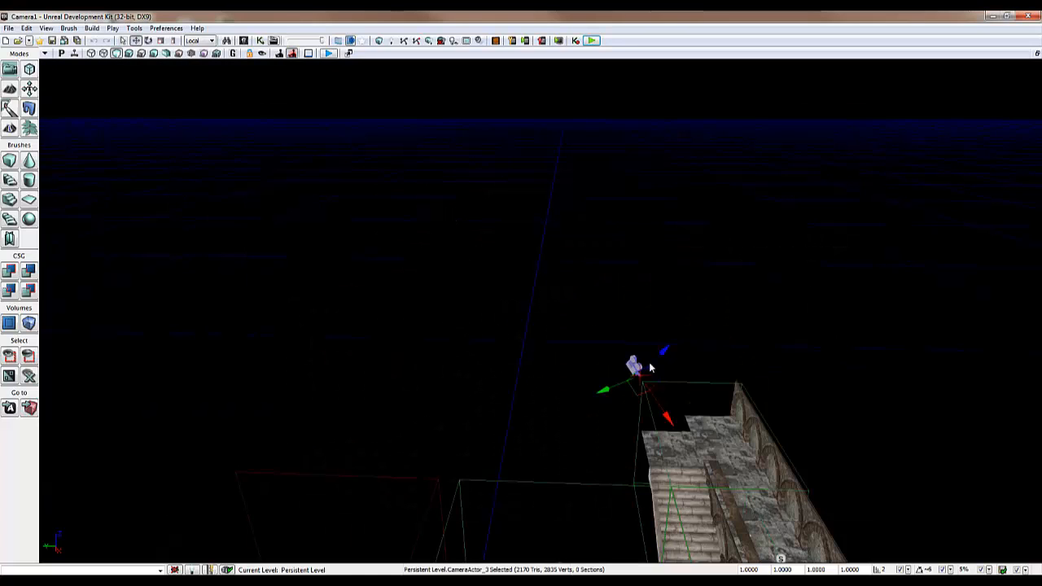
Start a play preview from the upper walkway and run along it in both directions to test its two cameras.
{"action": "right_click", "coordinate": [684, 440]}
{"action": "left_click", "coordinate": [738, 567]}
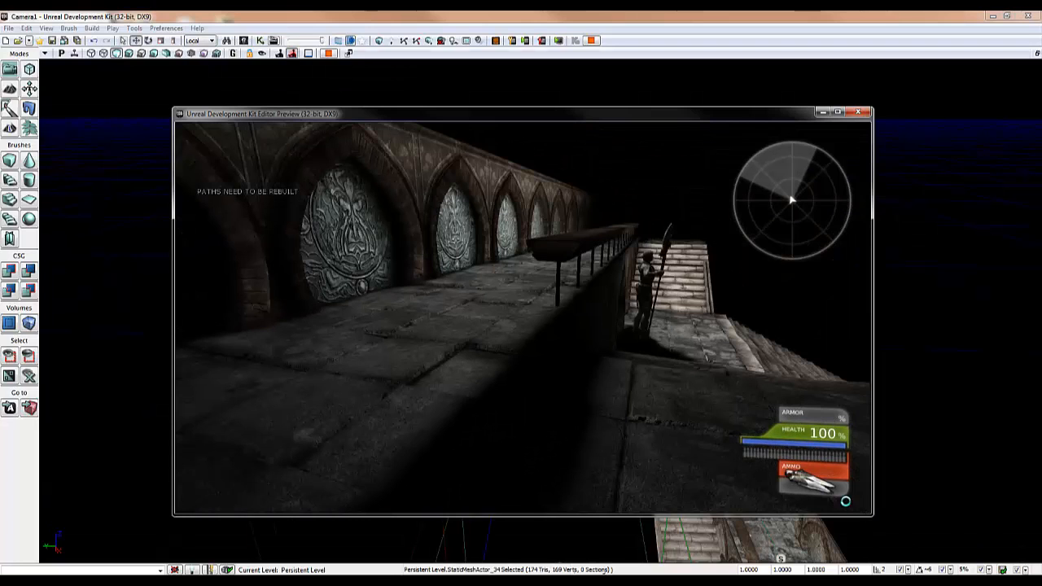
{"action": "key", "text": "w"}
{"action": "key", "text": "w"}
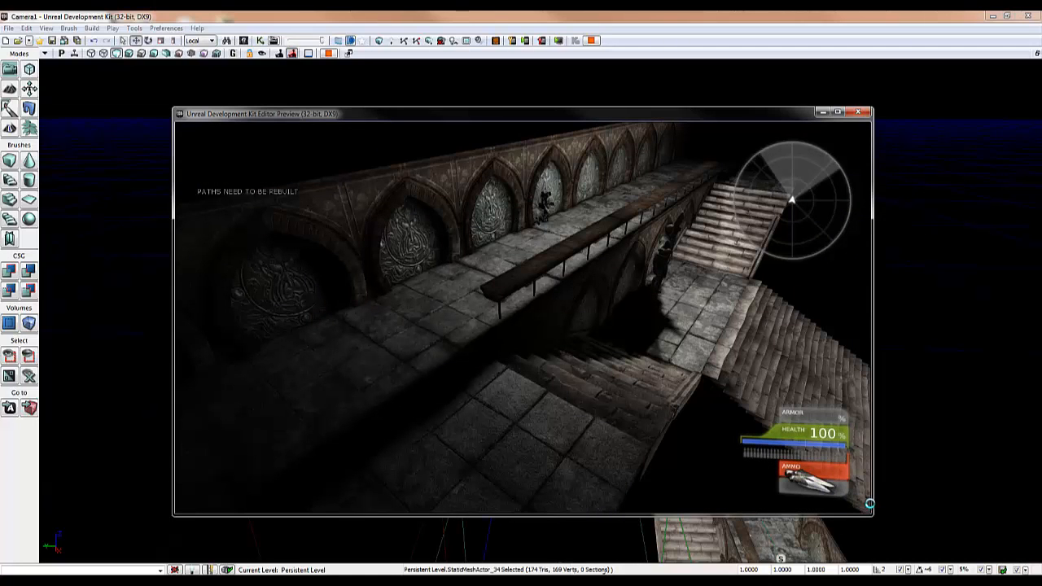
{"action": "key", "text": "w"}
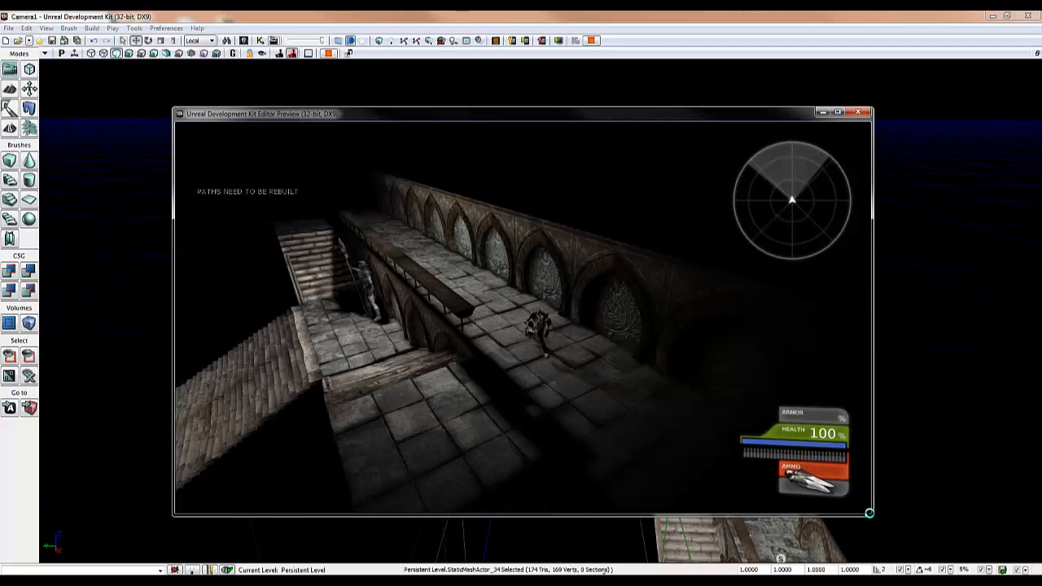
{"action": "key", "text": "w"}
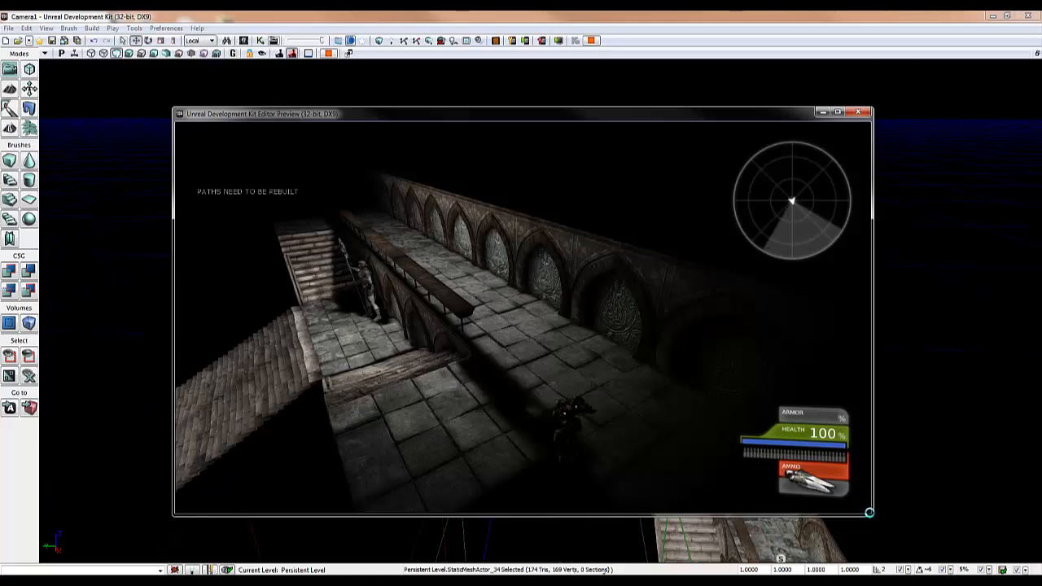
{"action": "key", "text": "w"}
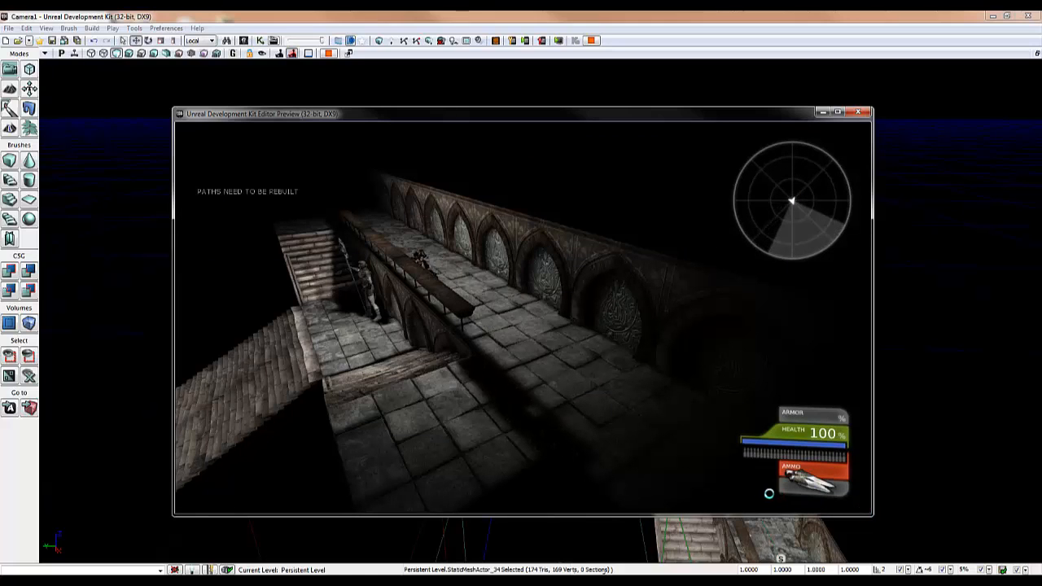